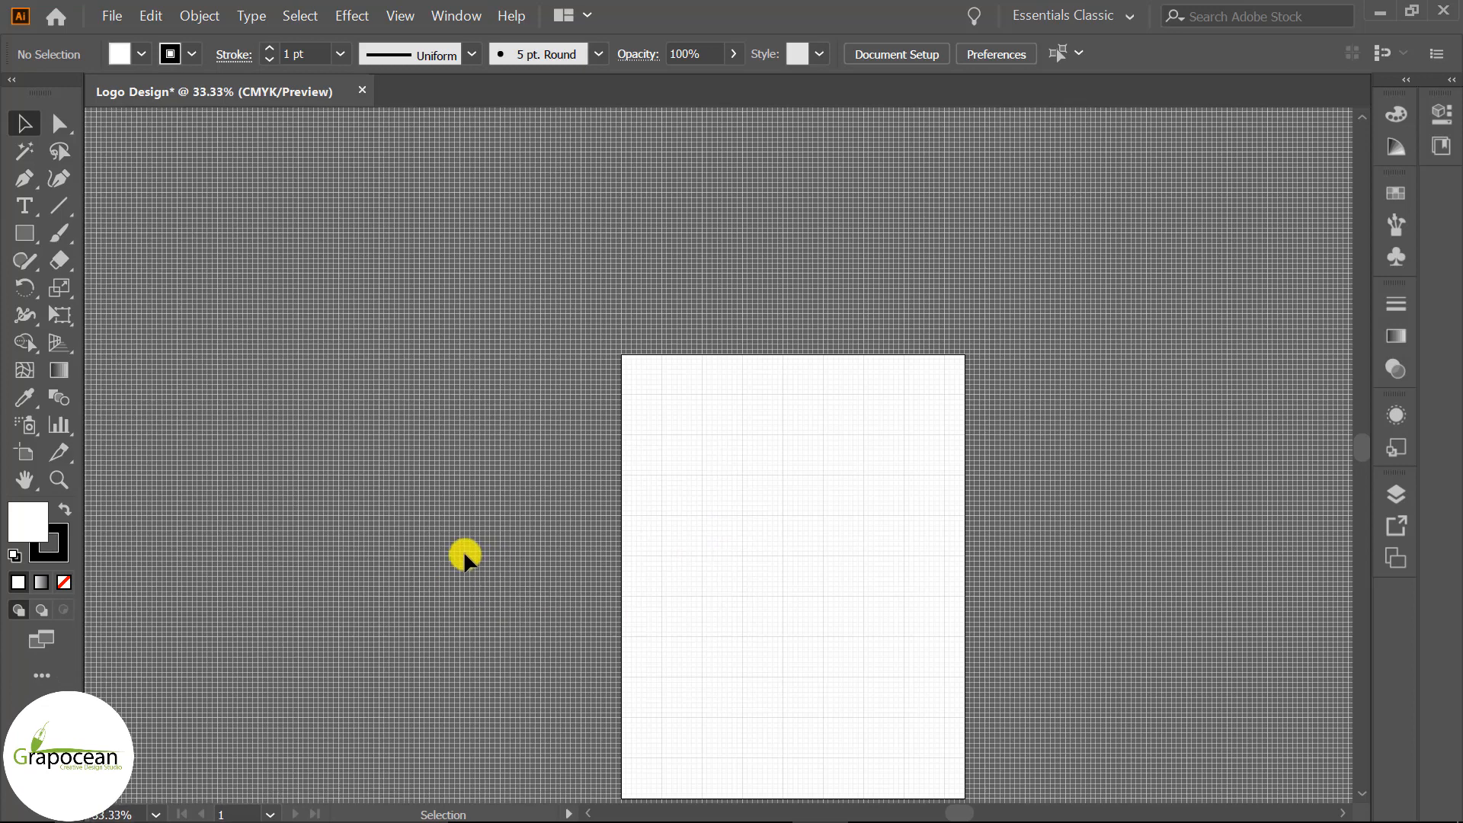
Draw a large white square and move it clear of the existing artboard, onto the empty canvas to its left.
{"action": "scroll", "coordinate": [463, 550], "scroll_direction": "down", "scroll_amount": 2}
{"action": "scroll", "coordinate": [588, 513], "scroll_direction": "down", "scroll_amount": 3}
{"action": "scroll", "coordinate": [460, 511], "scroll_direction": "up", "scroll_amount": 4}
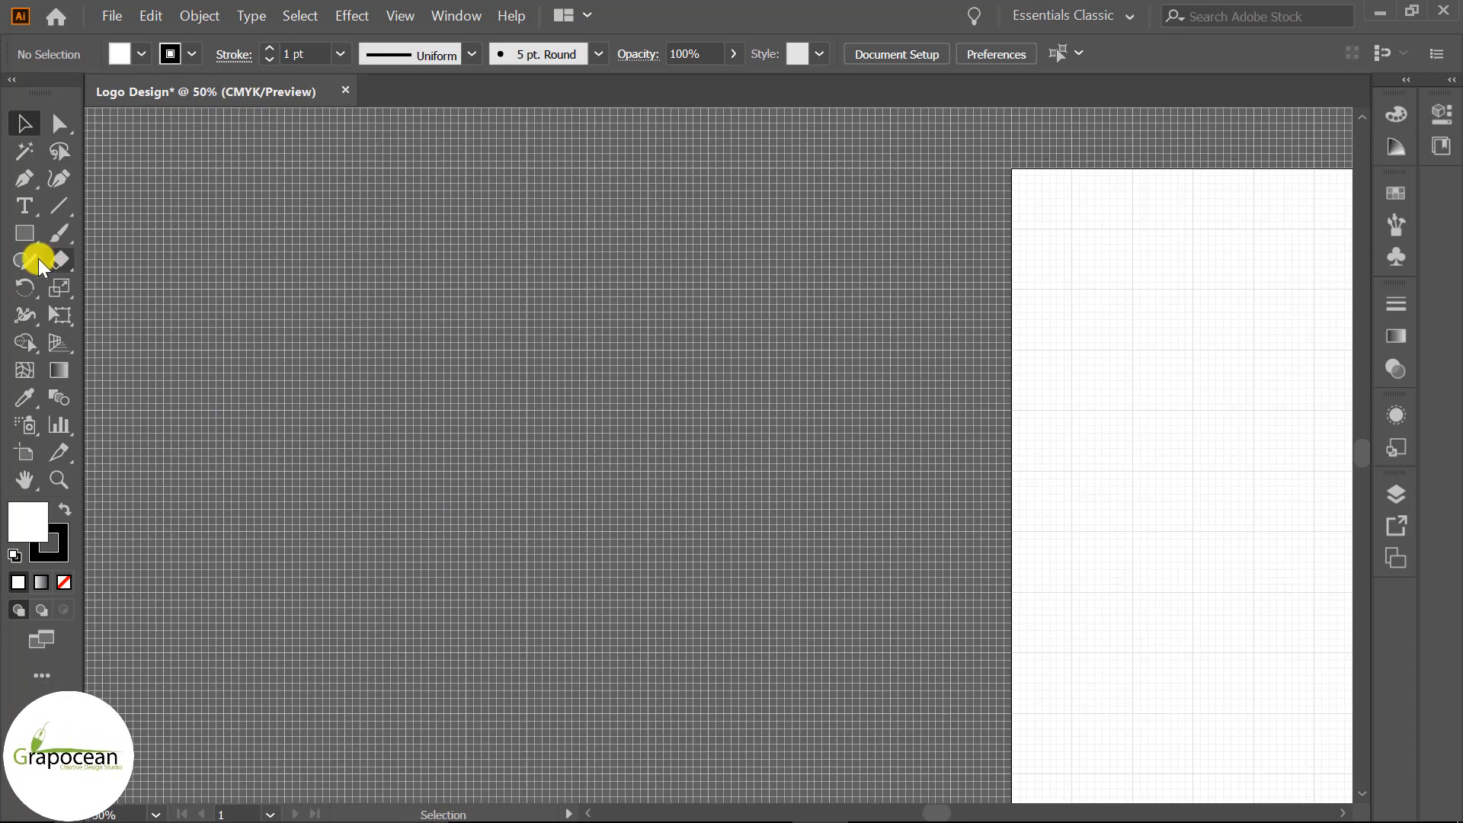
{"action": "left_click_drag", "start_coordinate": [227, 204], "coordinate": [1085, 796]}
{"action": "scroll", "coordinate": [838, 676], "scroll_direction": "down", "scroll_amount": 4}
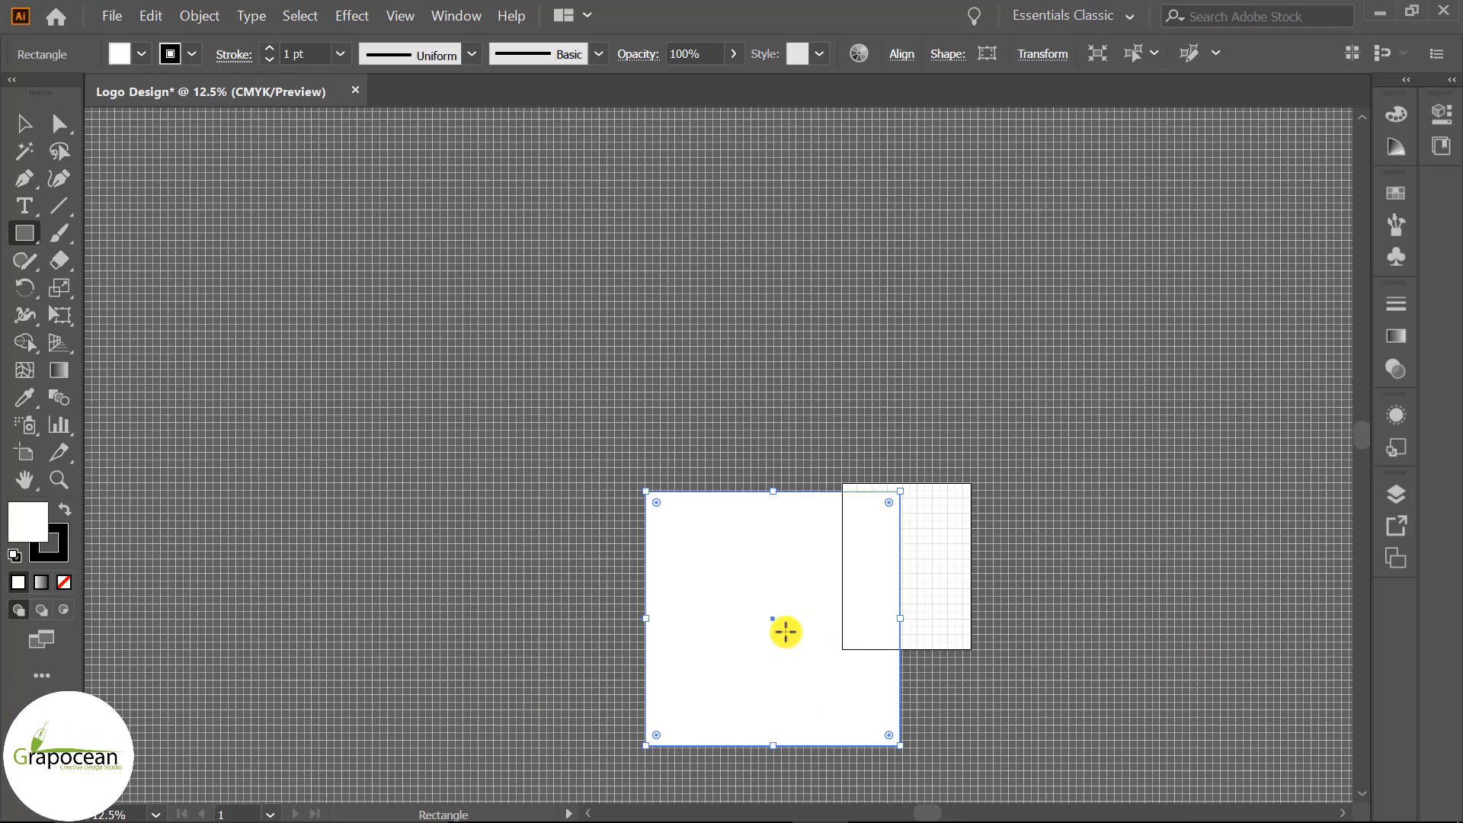
{"action": "left_click", "coordinate": [24, 123]}
{"action": "left_click_drag", "start_coordinate": [766, 626], "coordinate": [649, 569]}
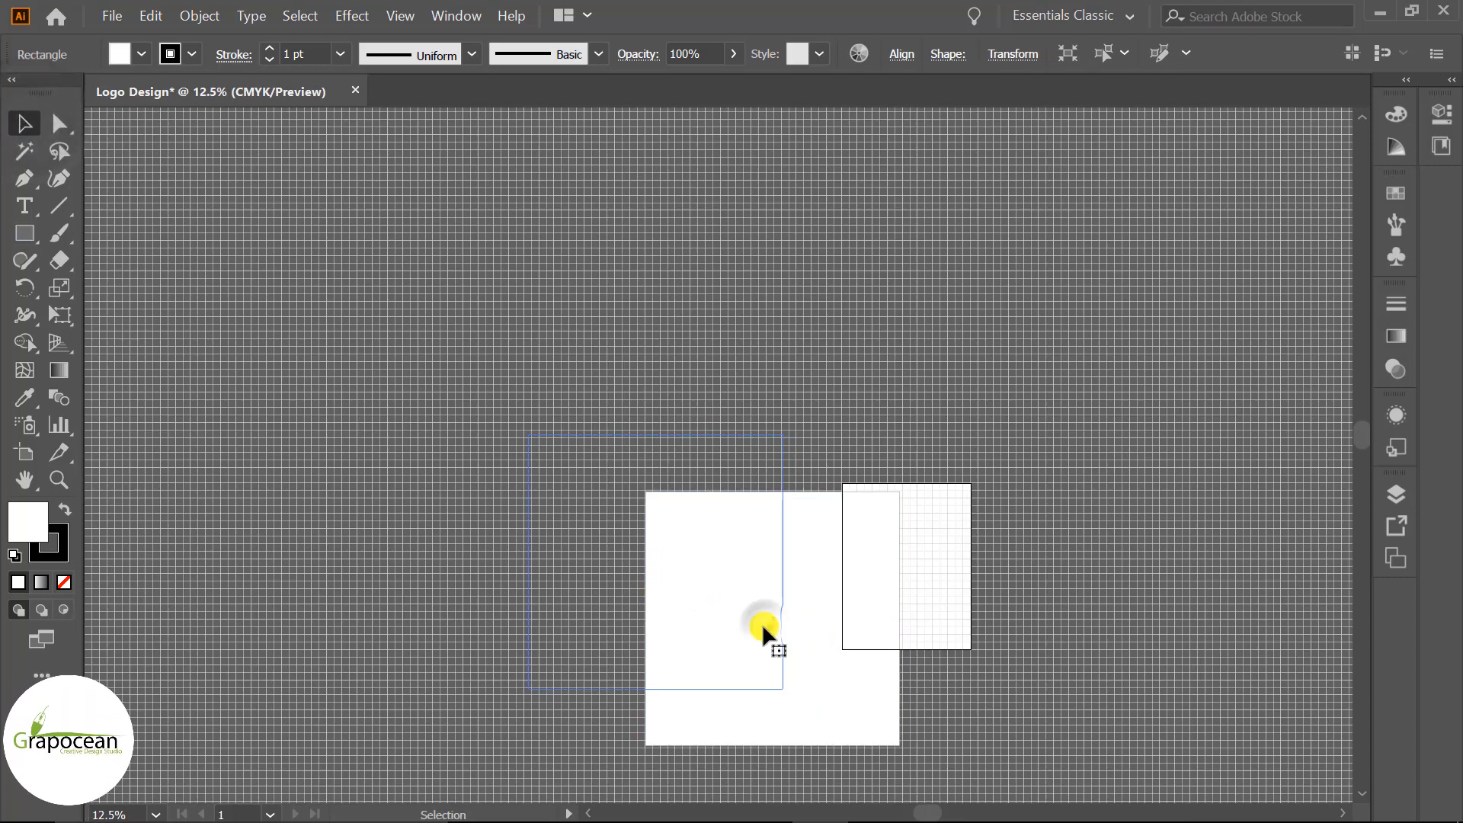
{"action": "left_click", "coordinate": [890, 684]}
{"action": "left_click", "coordinate": [638, 543]}
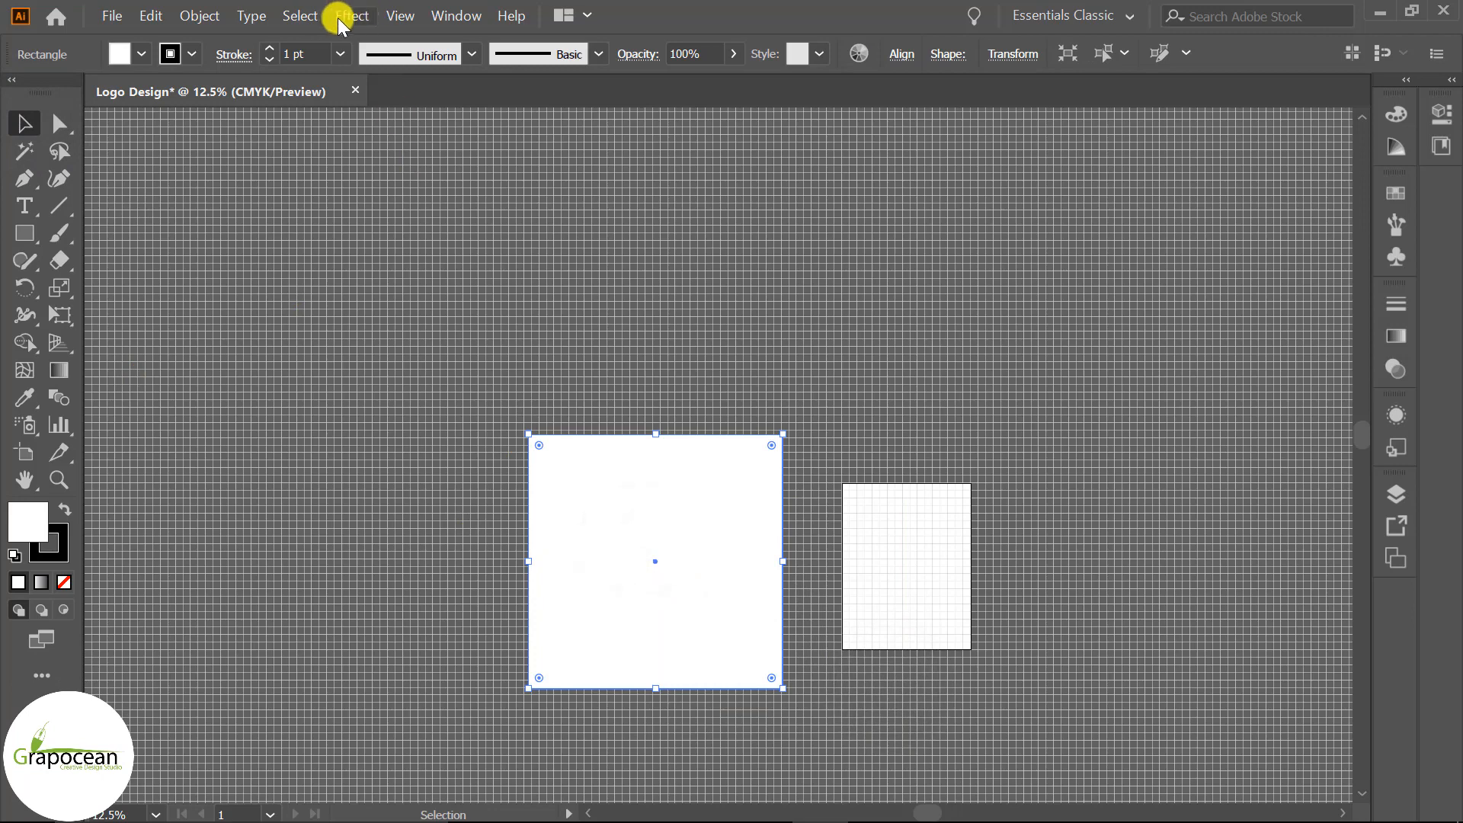
Convert the large white square into a new artboard.
{"action": "left_click", "coordinate": [199, 16]}
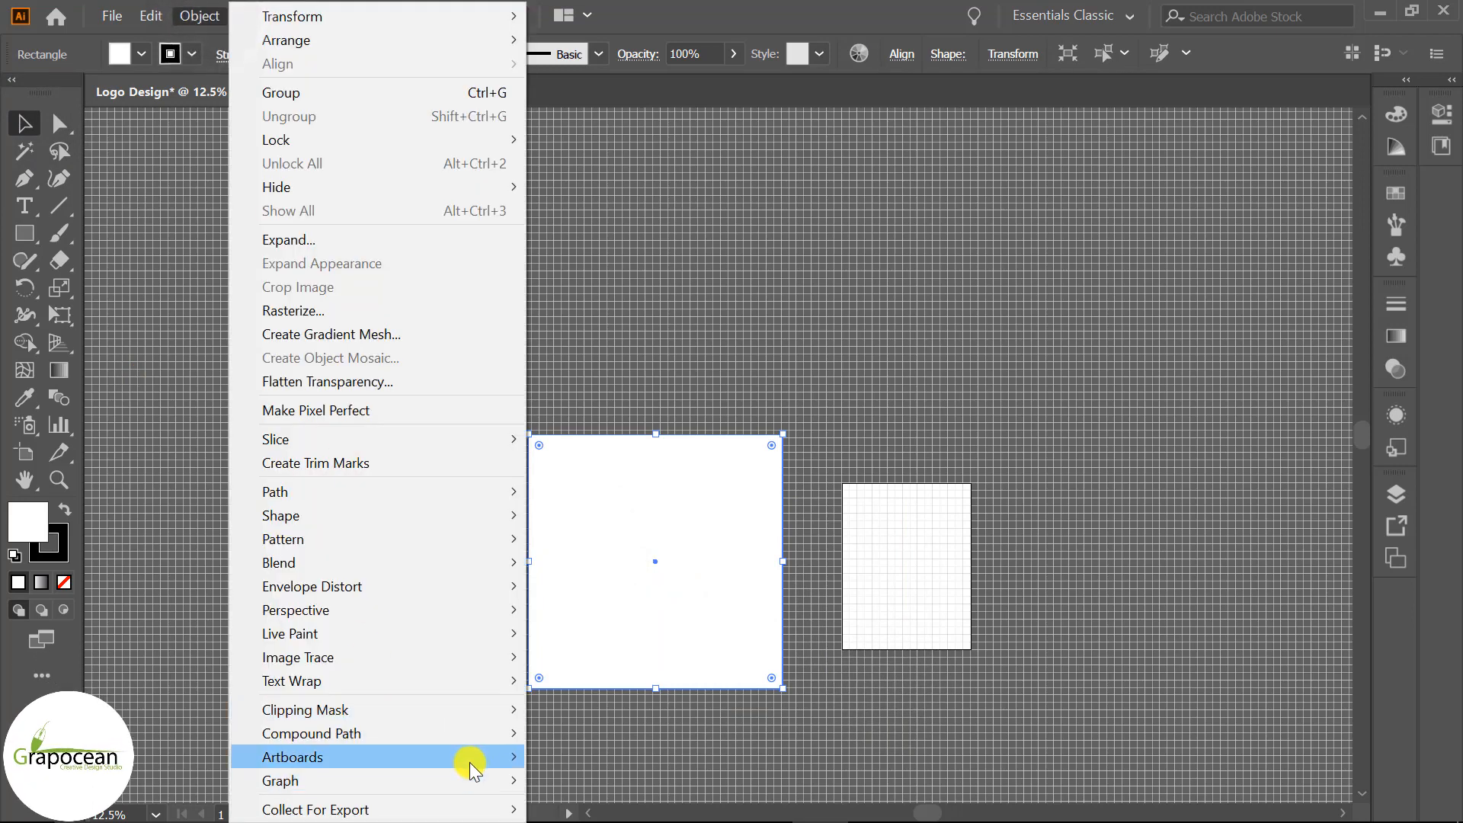
{"action": "mouse_move", "coordinate": [465, 759]}
{"action": "left_click", "coordinate": [692, 680]}
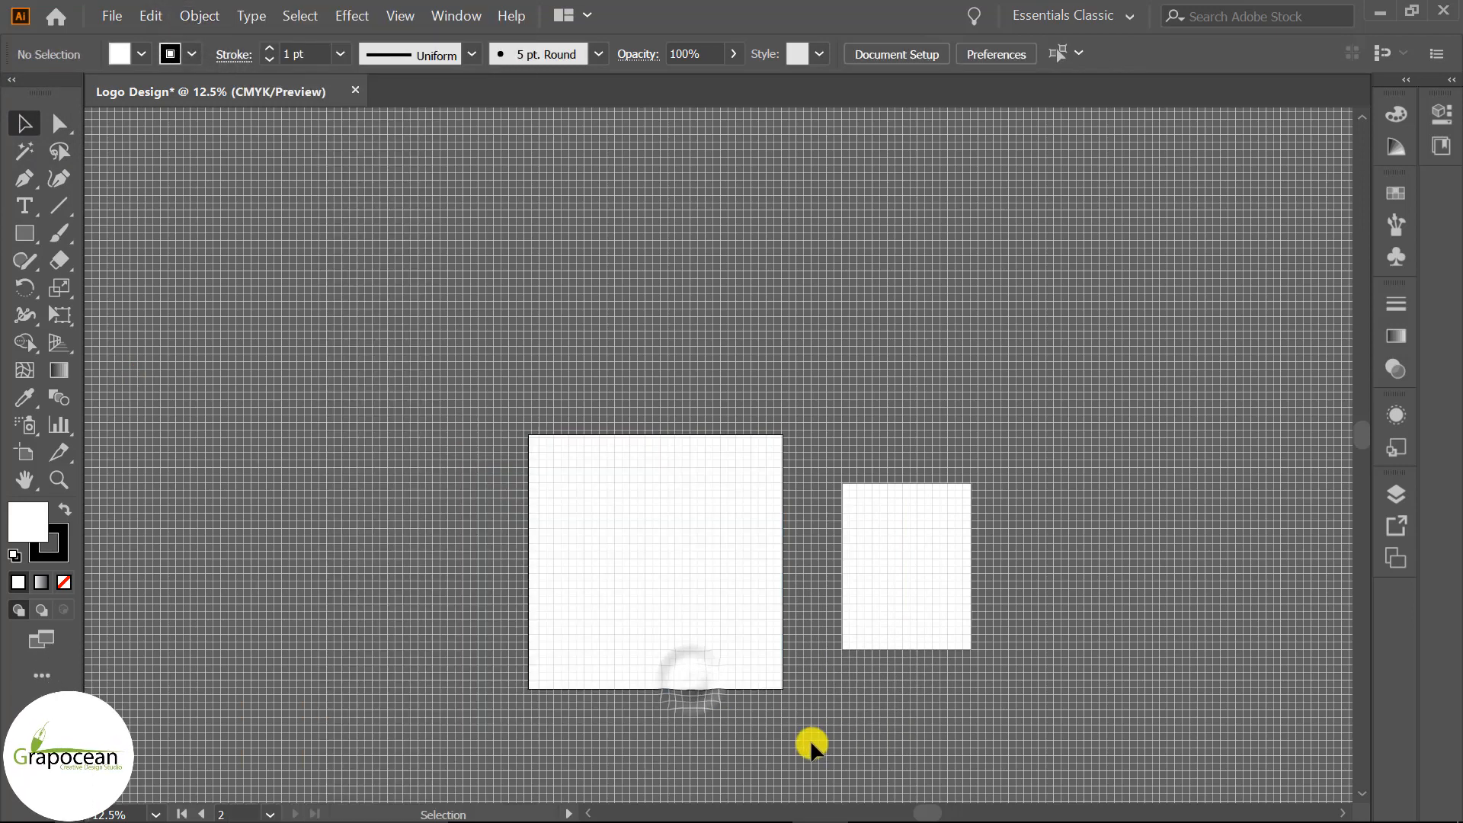
Activate the Ellipse tool and set the fill colour to None, for outline-only circles on the square artboard.
{"action": "scroll", "coordinate": [743, 653], "scroll_direction": "up", "scroll_amount": 2}
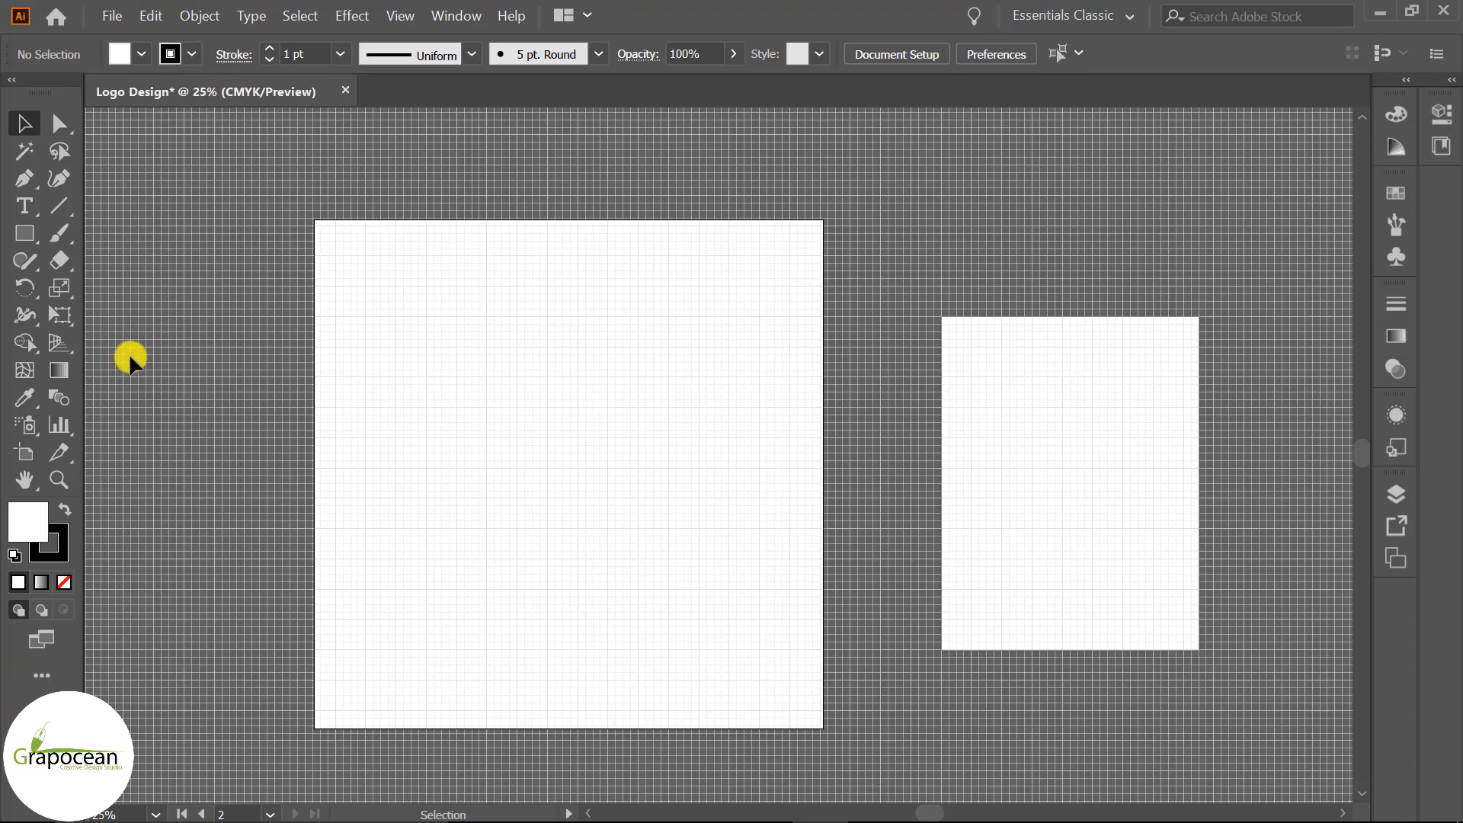
{"action": "left_click_drag", "start_coordinate": [31, 232], "coordinate": [123, 291]}
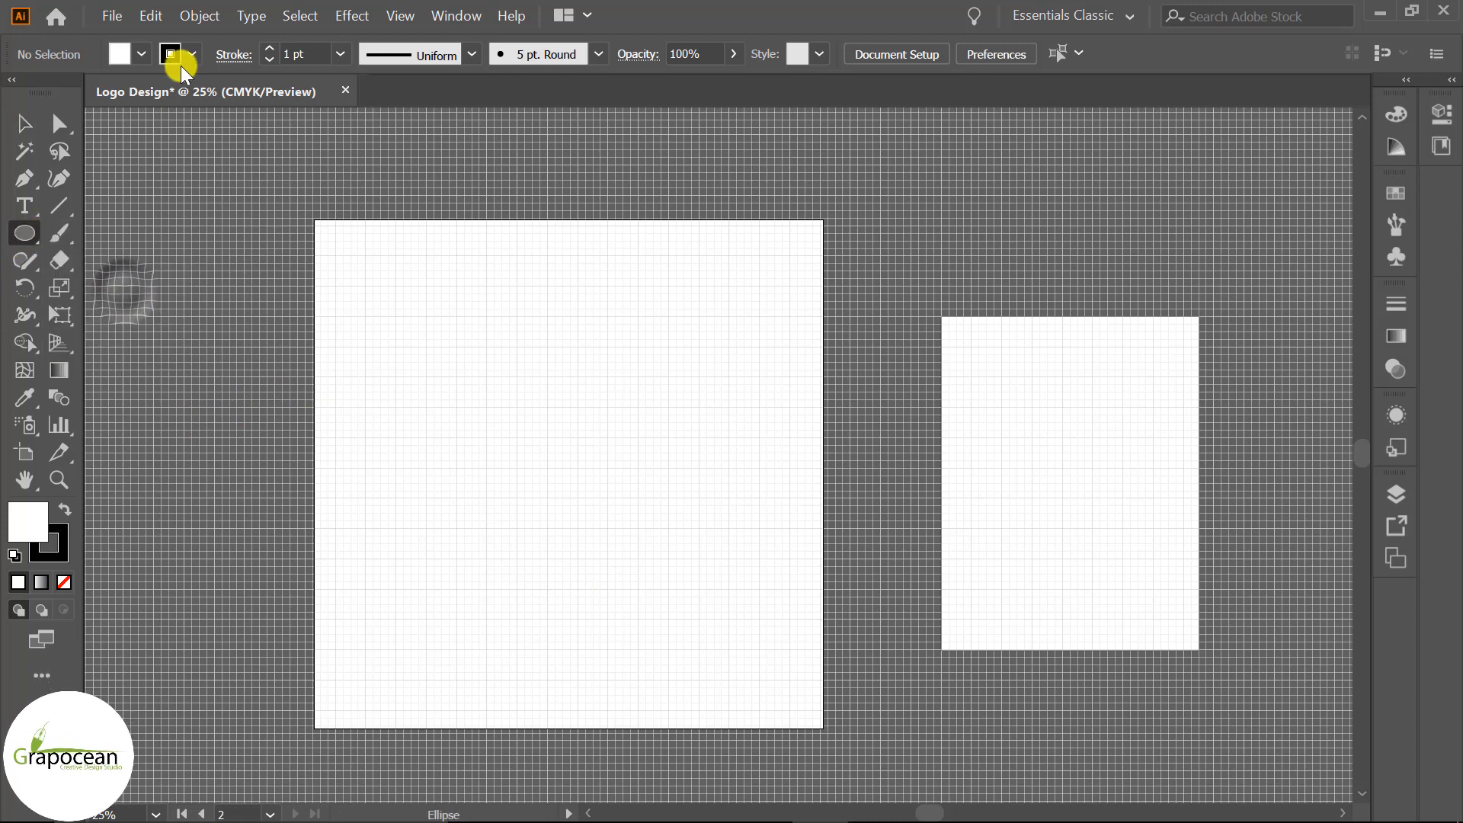
{"action": "left_click", "coordinate": [141, 53]}
{"action": "left_click", "coordinate": [15, 92]}
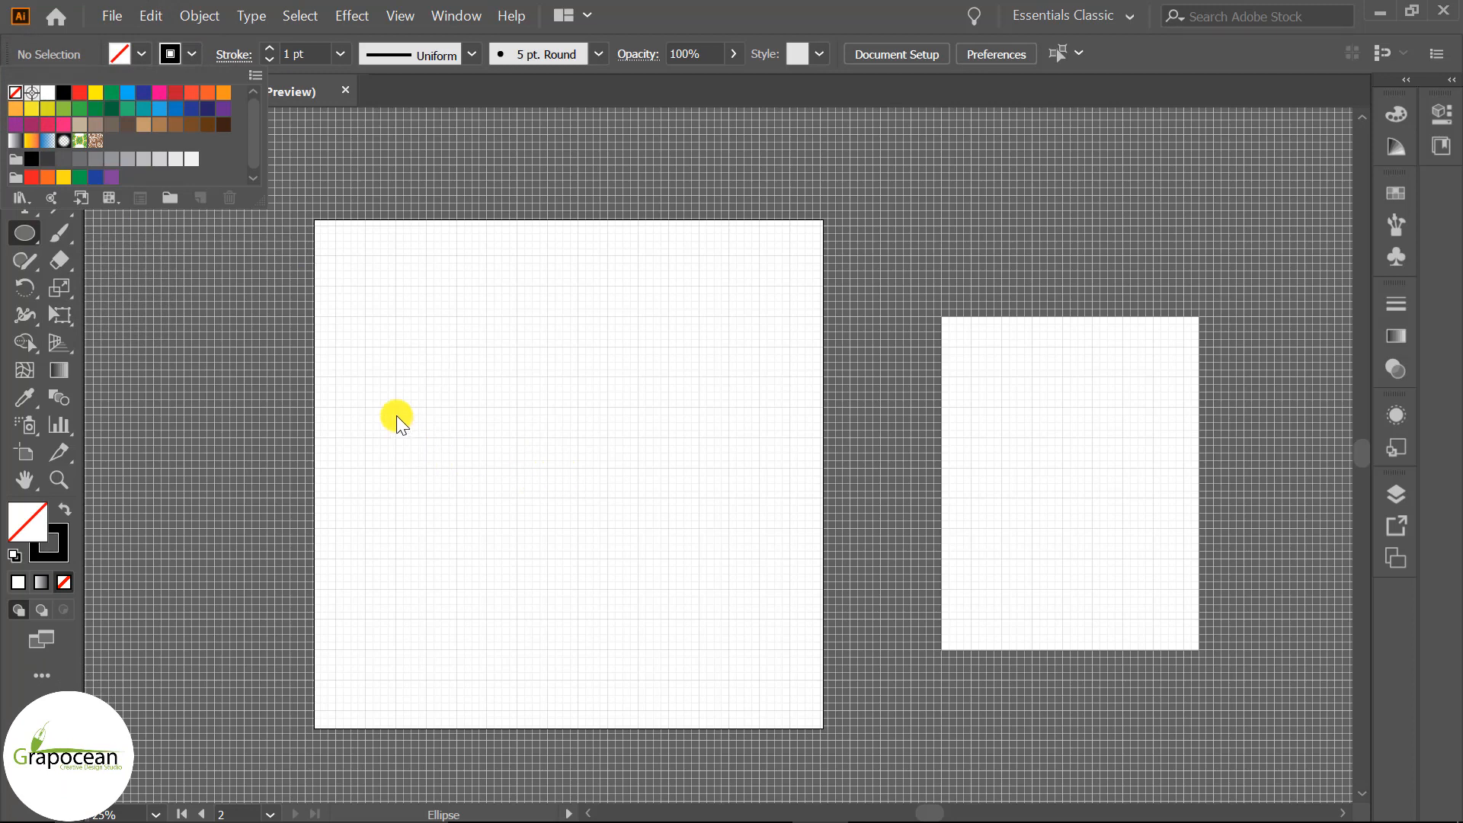
{"action": "left_click", "coordinate": [572, 425]}
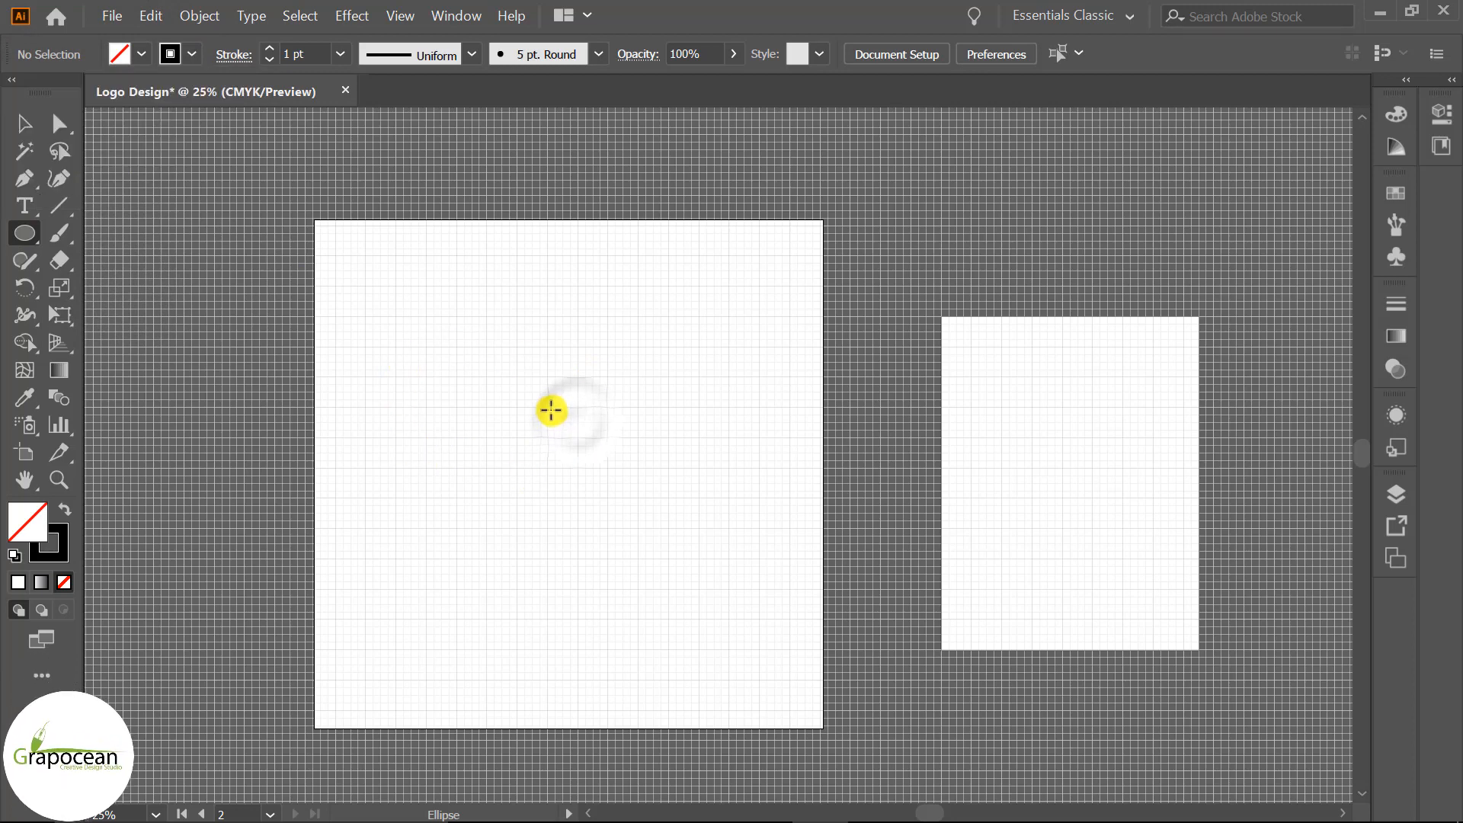
{"action": "left_click_drag", "start_coordinate": [546, 406], "coordinate": [516, 392]}
{"action": "scroll", "coordinate": [595, 447], "scroll_direction": "up", "scroll_amount": 3}
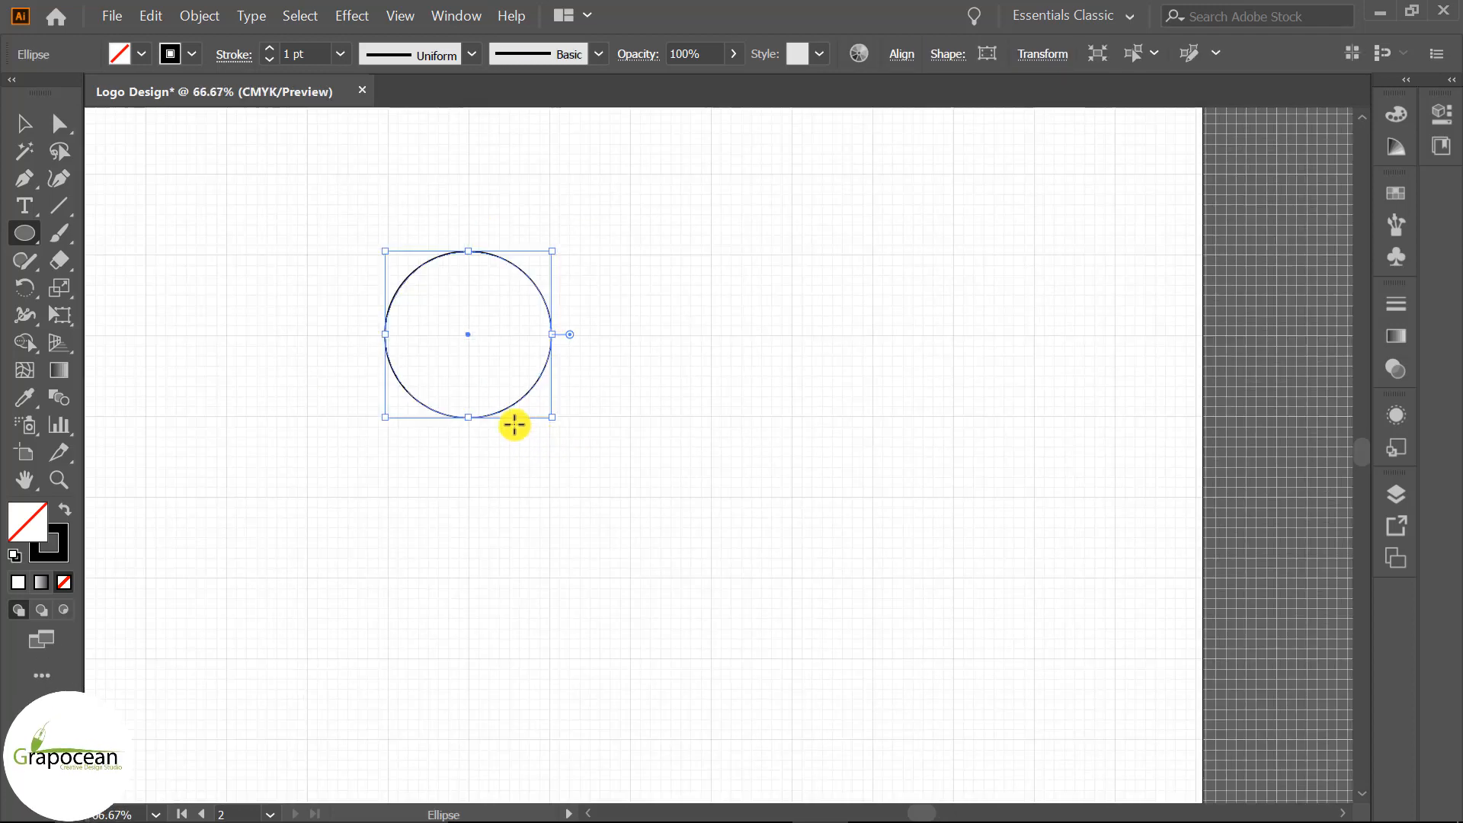
{"action": "scroll", "coordinate": [485, 396], "scroll_direction": "up", "scroll_amount": 1}
{"action": "key", "text": "ctrl+z"}
{"action": "scroll", "coordinate": [534, 458], "scroll_direction": "down", "scroll_amount": 3}
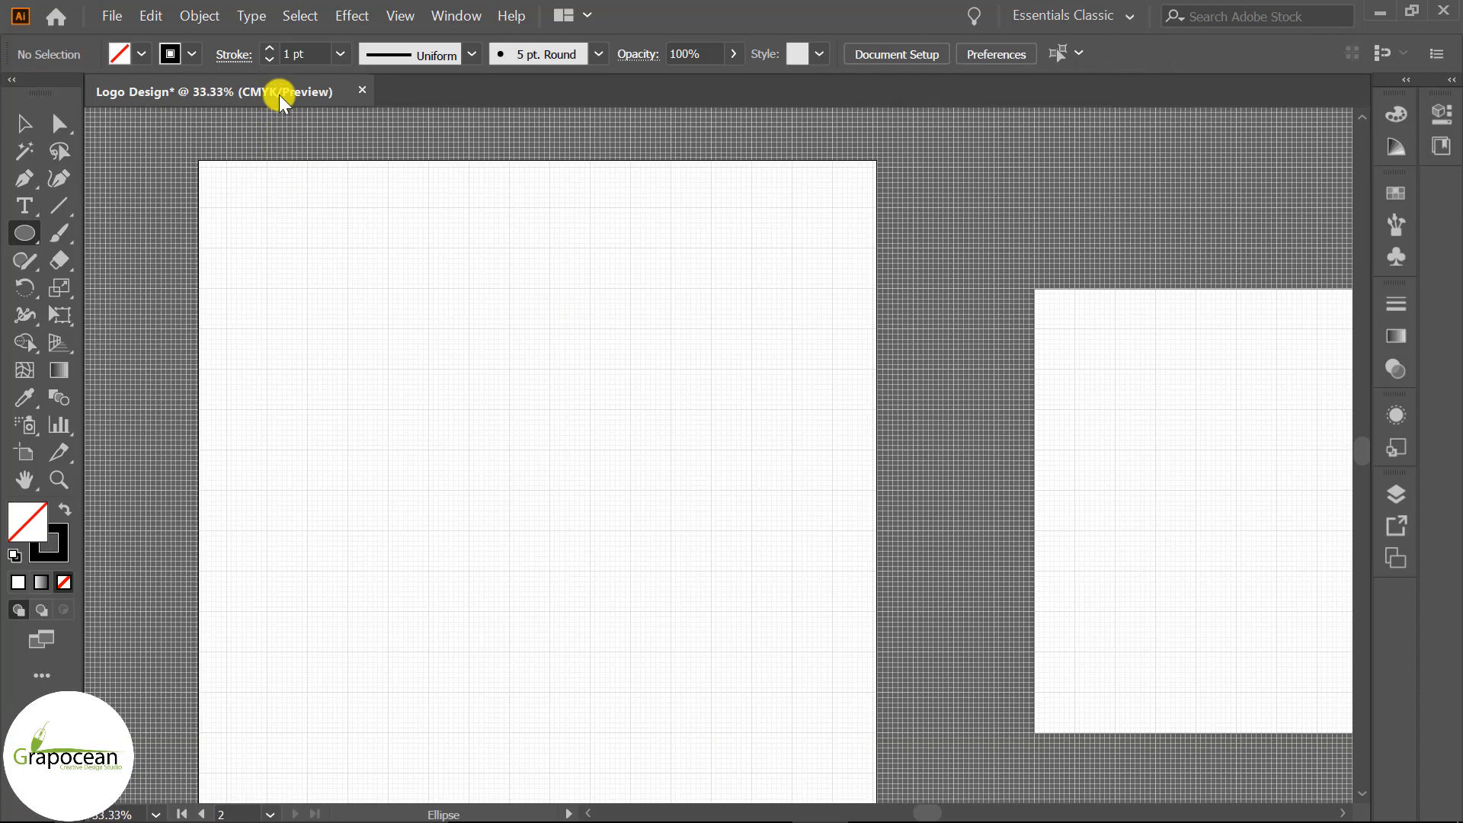
Turn on Snap to Grid for the document.
{"action": "left_click", "coordinate": [300, 19]}
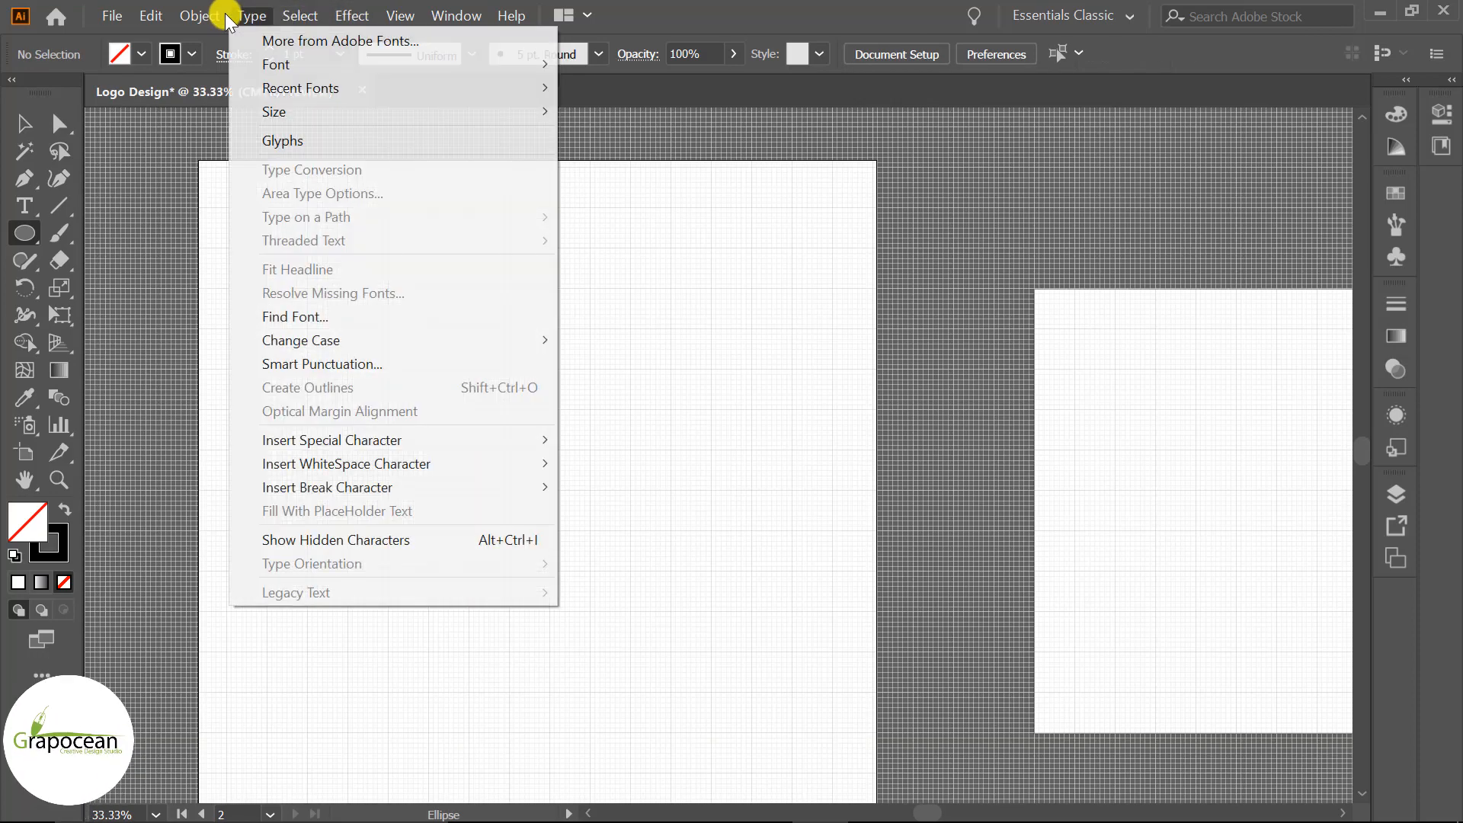
{"action": "left_click", "coordinate": [197, 17]}
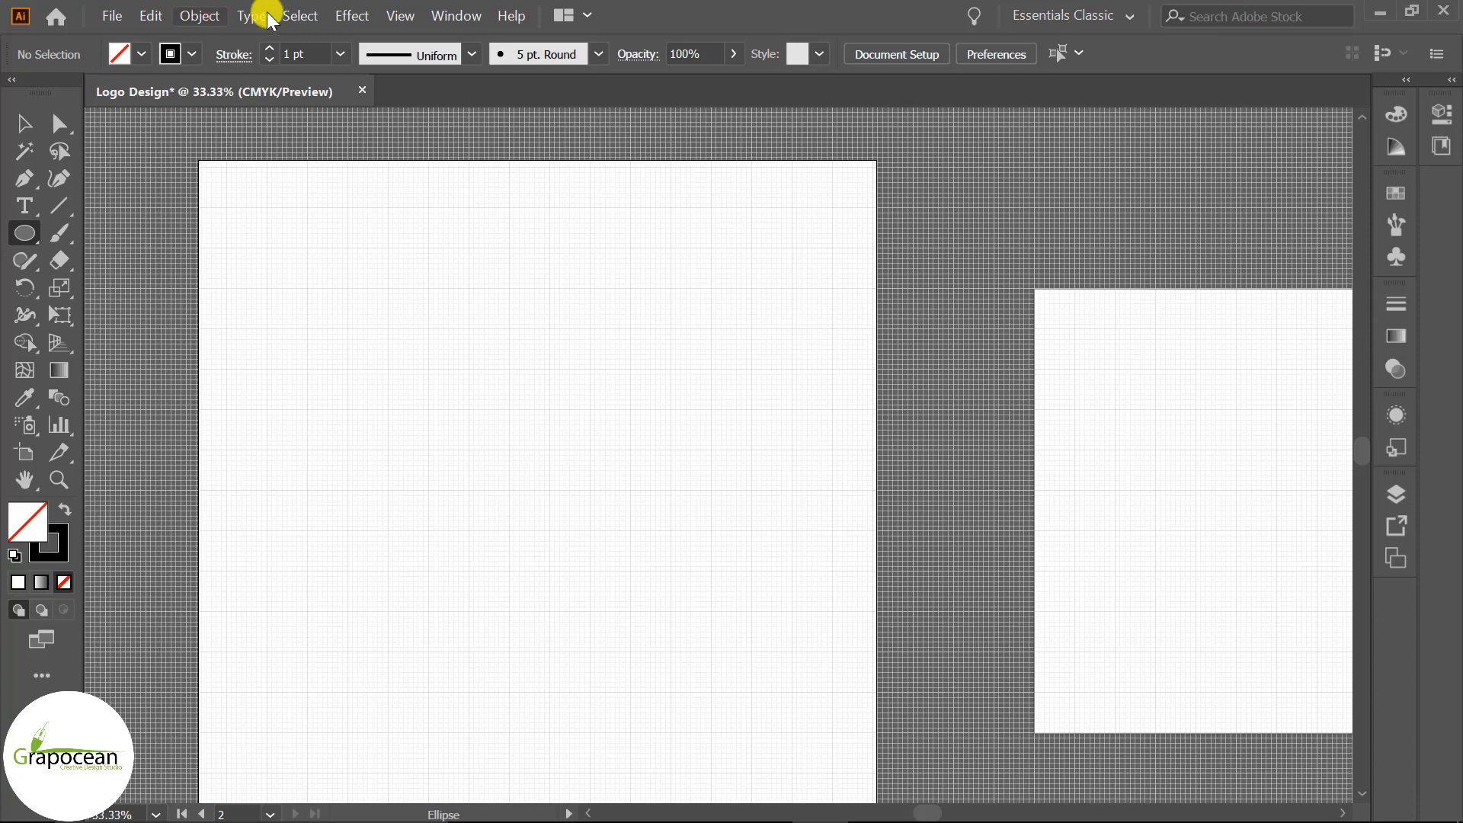
{"action": "left_click", "coordinate": [402, 16]}
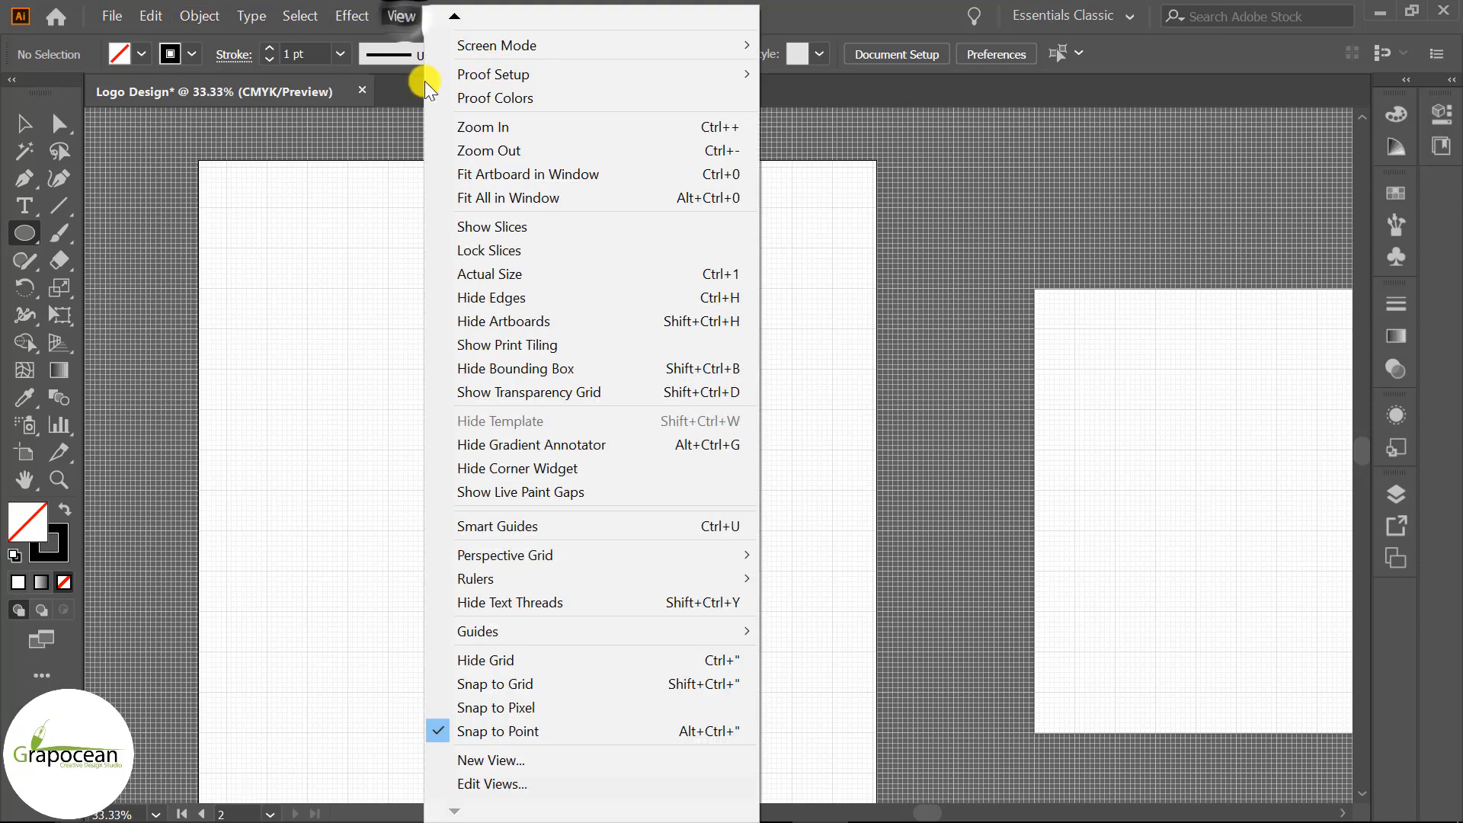
{"action": "left_click", "coordinate": [549, 681]}
Draw an unfilled circle centred on a grid intersection, about one and a half major grid squares wide, and deselect it.
{"action": "scroll", "coordinate": [496, 464], "scroll_direction": "up", "scroll_amount": 2}
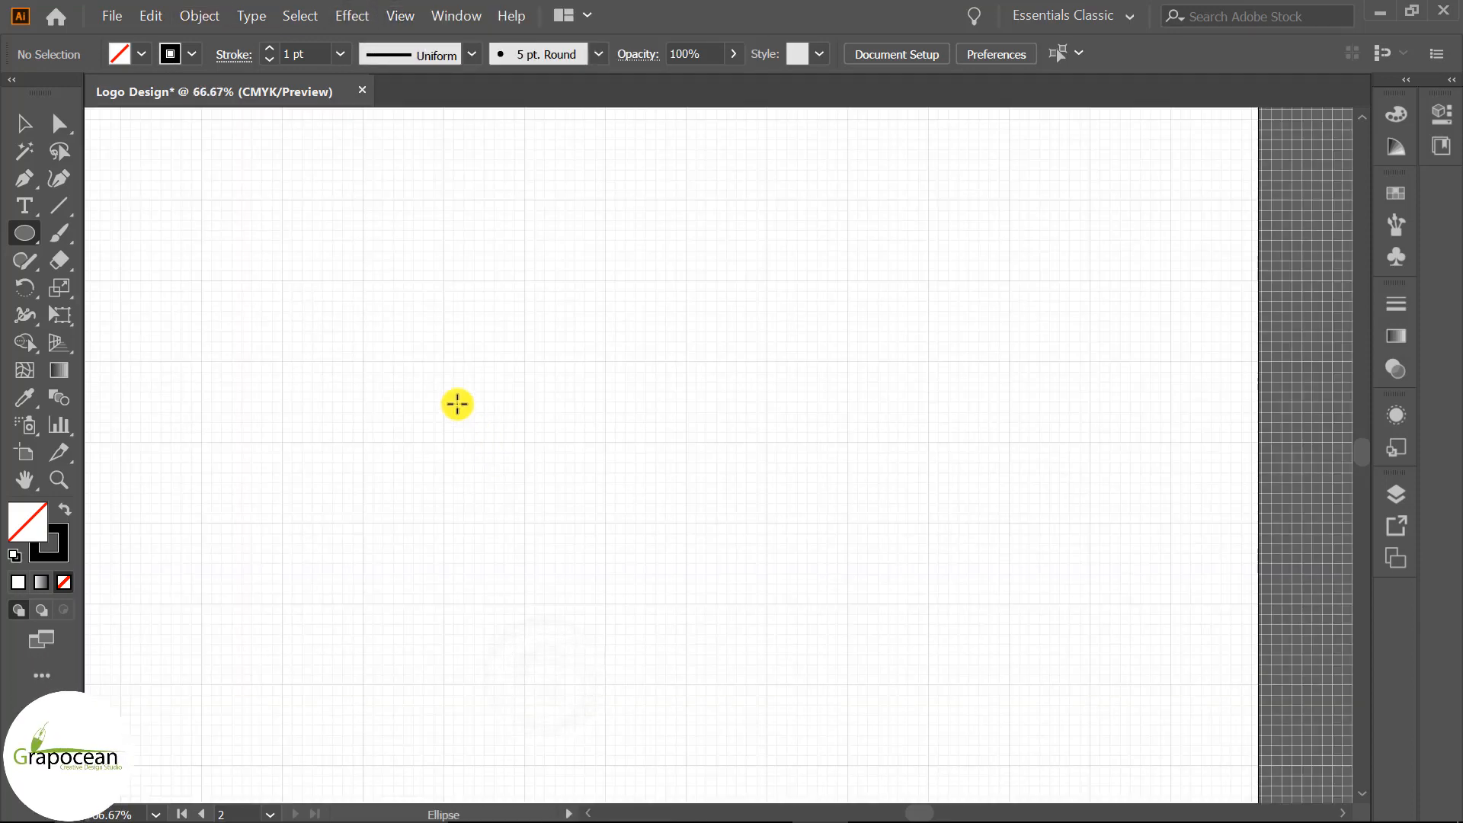
{"action": "mouse_move", "coordinate": [563, 480]}
{"action": "left_mouse_down"}
{"action": "mouse_move", "coordinate": [650, 569]}
{"action": "mouse_move", "coordinate": [546, 502]}
{"action": "left_mouse_up"}
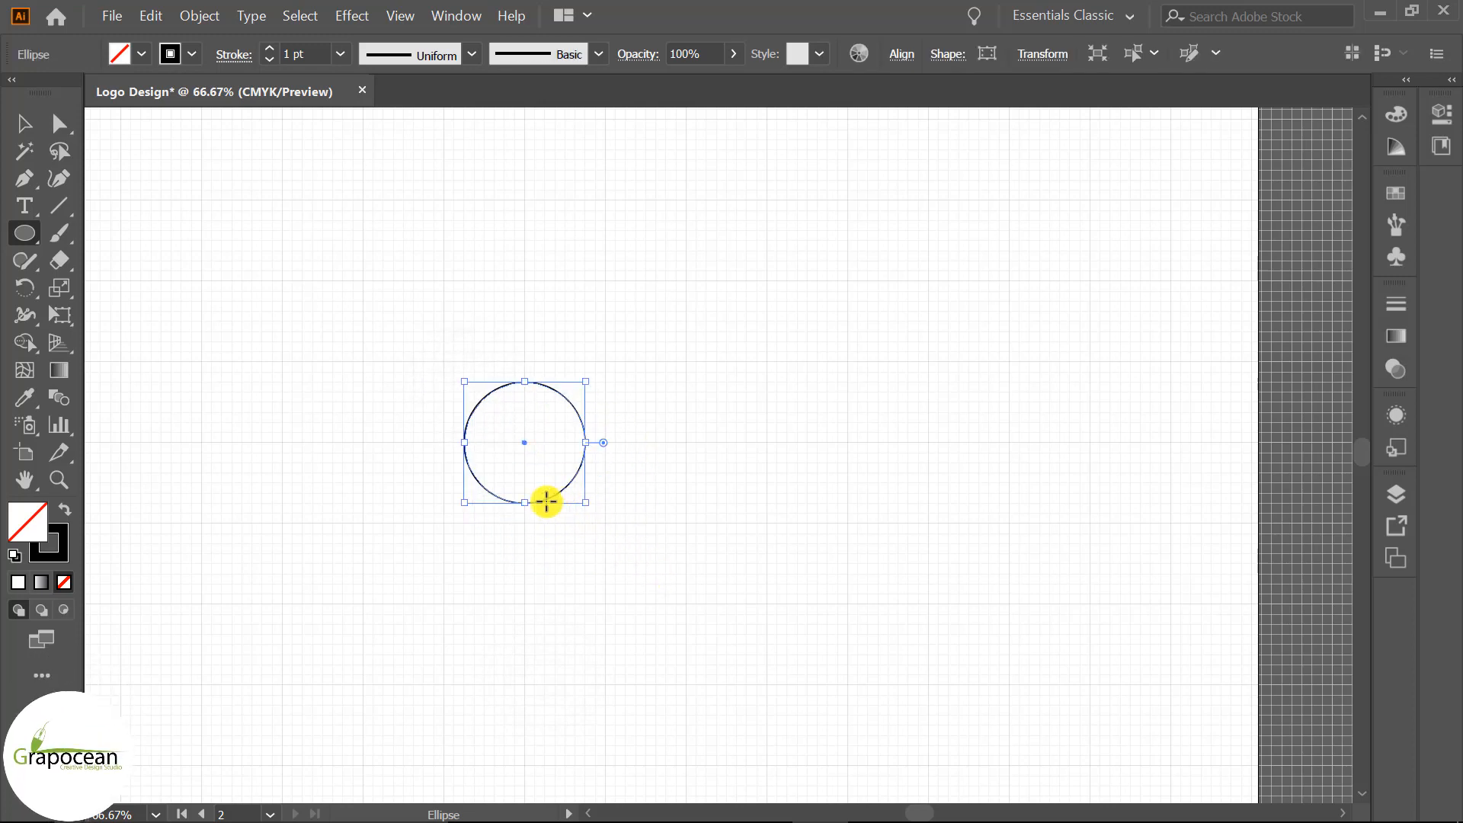
{"action": "left_click", "coordinate": [23, 126]}
{"action": "left_click", "coordinate": [667, 333]}
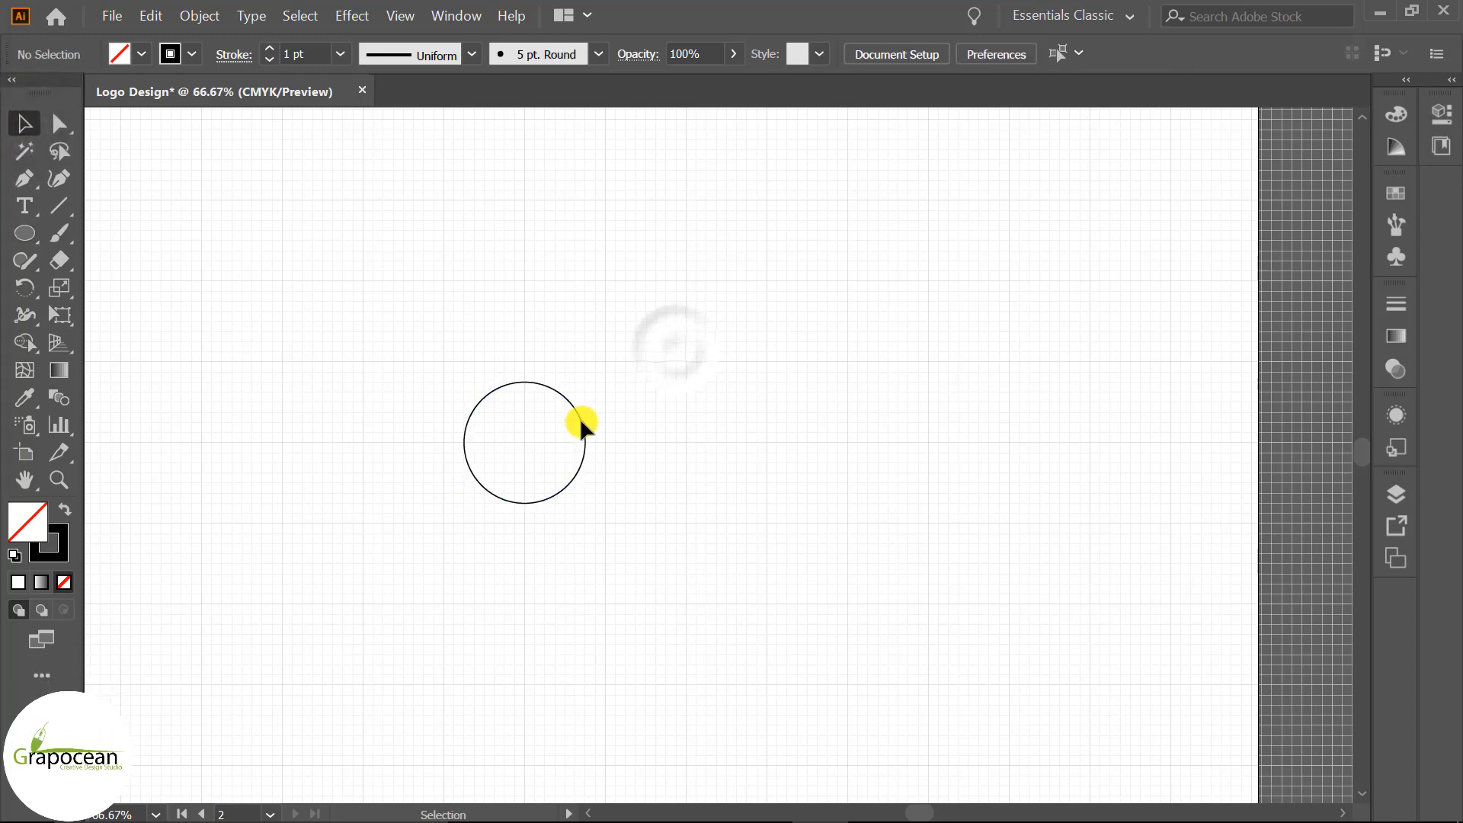
Enlarge the circle about its centre to two major grid squares wide.
{"action": "left_click", "coordinate": [583, 418]}
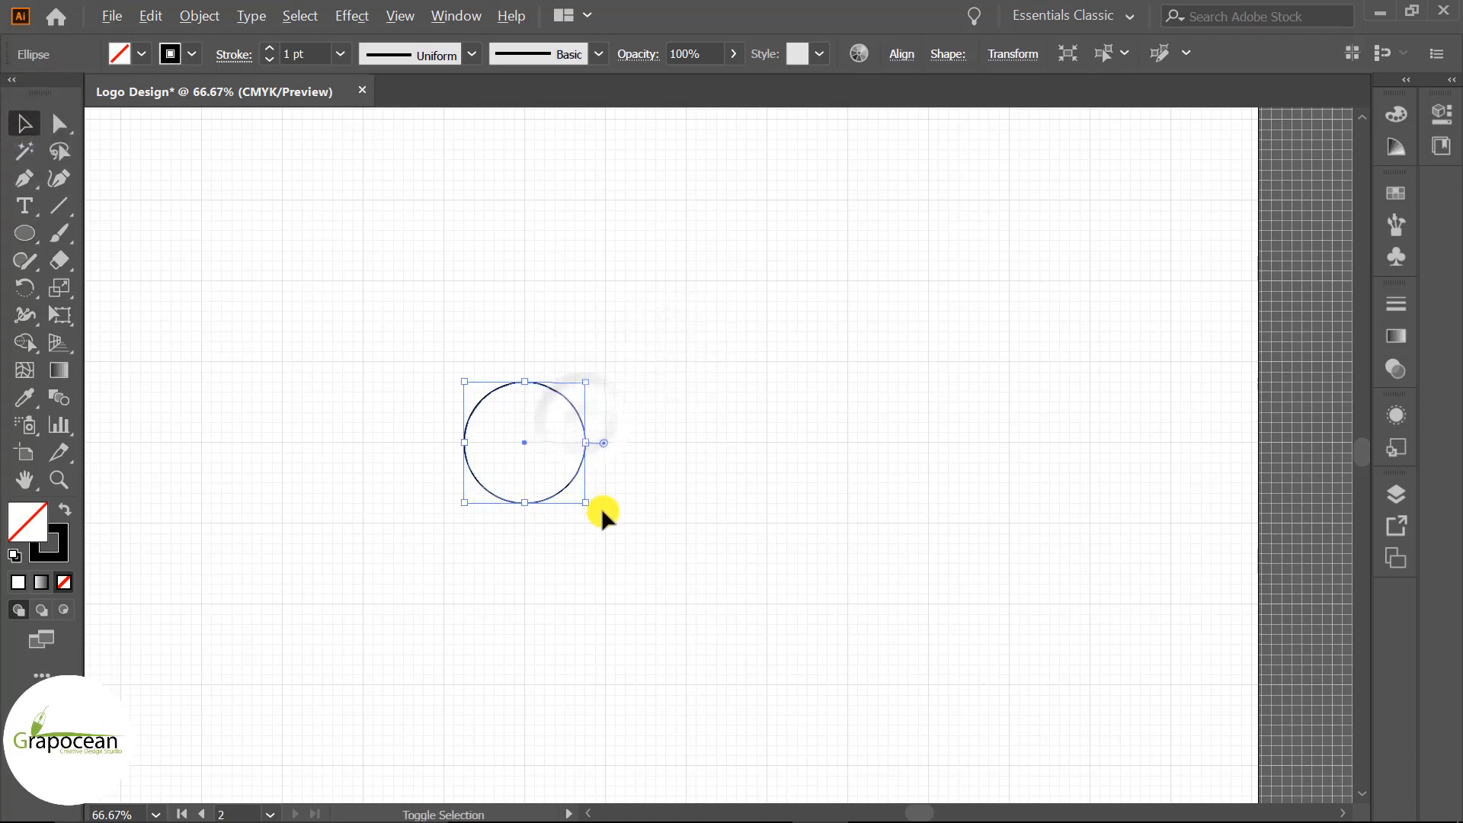
{"action": "left_click_drag", "start_coordinate": [586, 501], "coordinate": [640, 529]}
{"action": "left_click", "coordinate": [506, 500]}
{"action": "scroll", "coordinate": [506, 500], "scroll_direction": "down", "scroll_amount": 1}
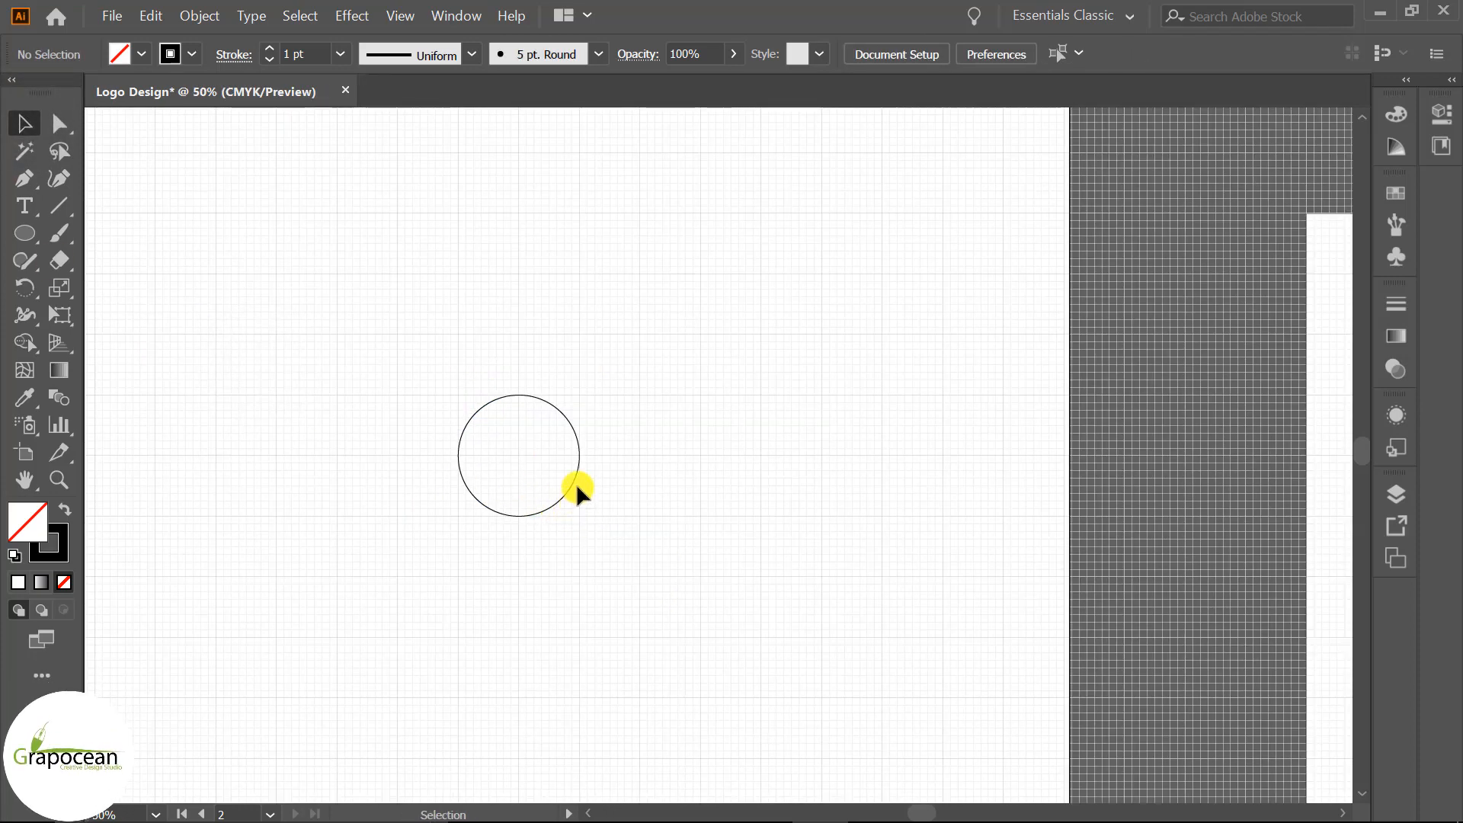
Copy the circle, paste it in front, and enlarge the duplicate about its centre to four major grid squares wide.
{"action": "left_click", "coordinate": [573, 484]}
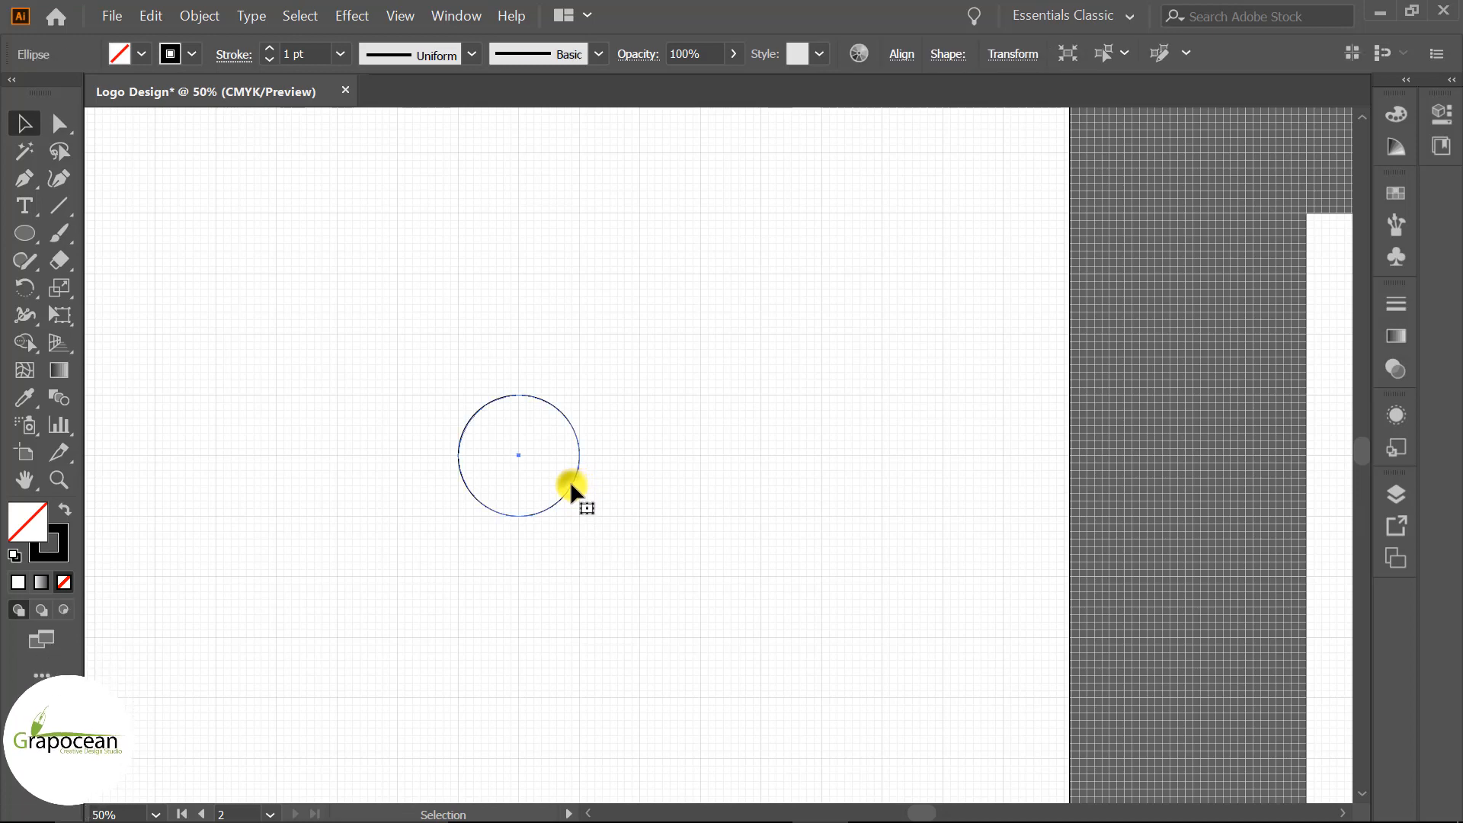
{"action": "left_click", "coordinate": [597, 500]}
{"action": "left_click", "coordinate": [532, 460]}
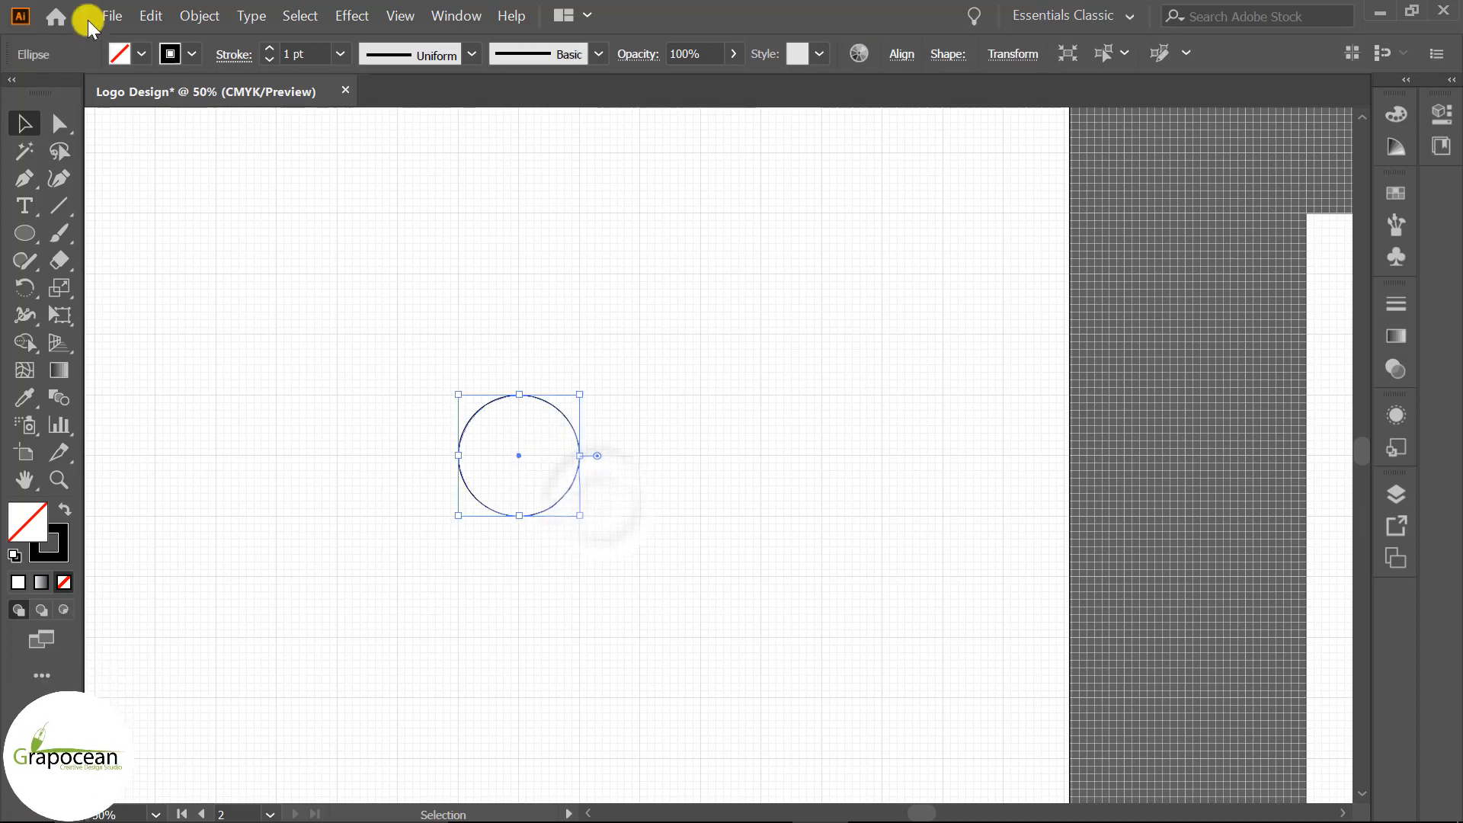
{"action": "left_click", "coordinate": [150, 15]}
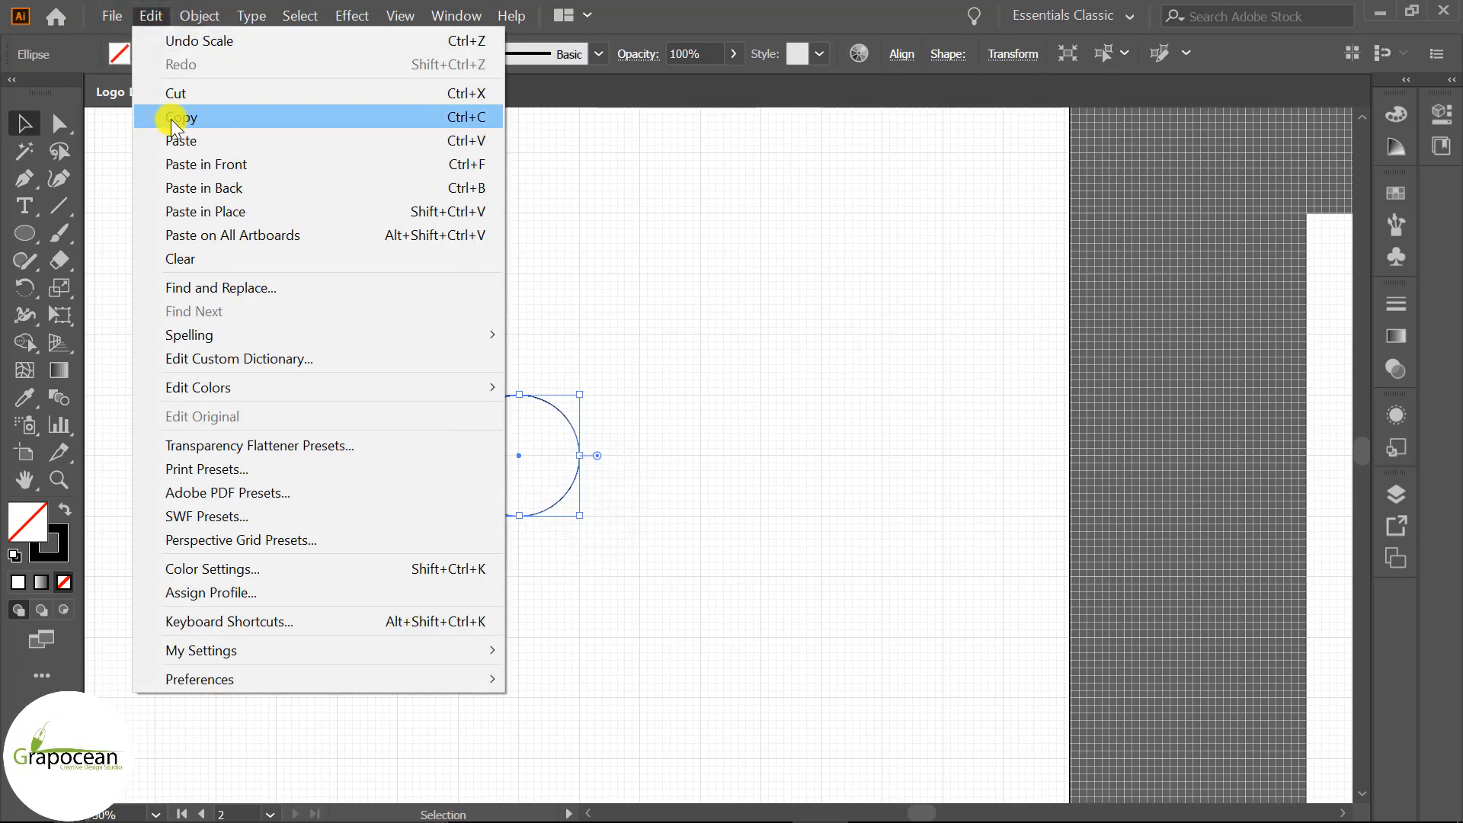
{"action": "left_click", "coordinate": [191, 118]}
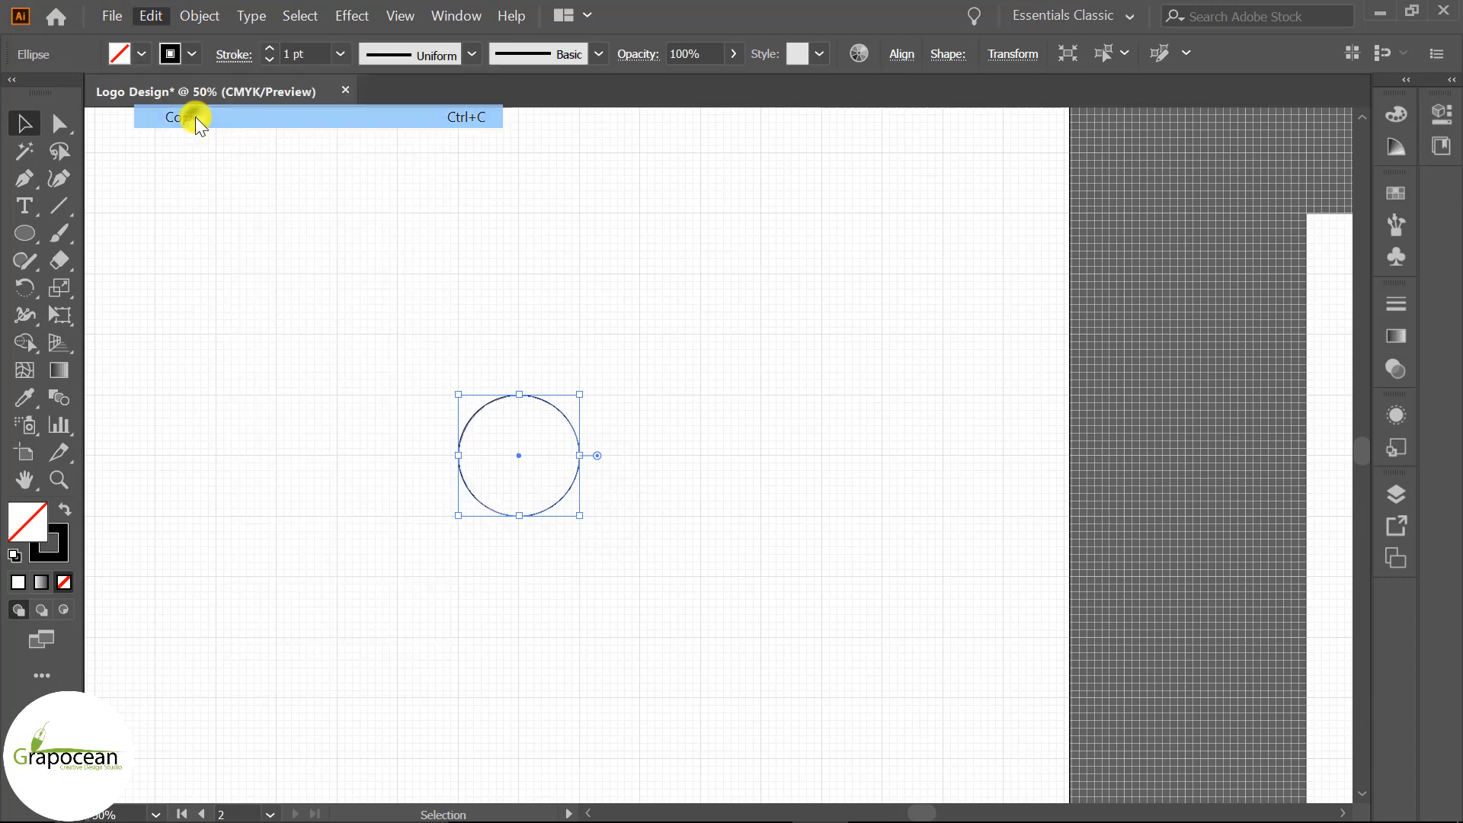
{"action": "left_click", "coordinate": [149, 16]}
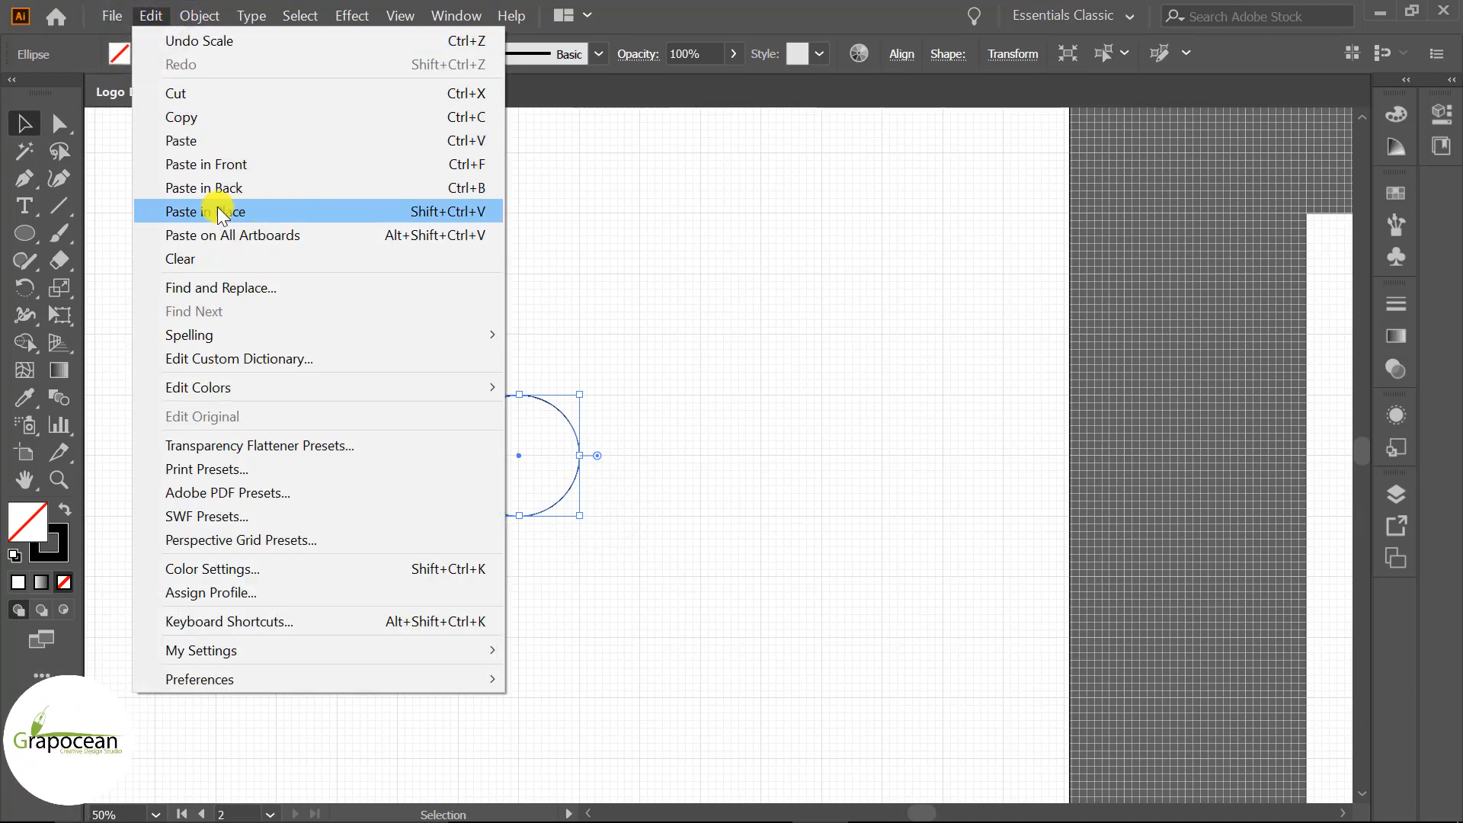
{"action": "left_click", "coordinate": [221, 164]}
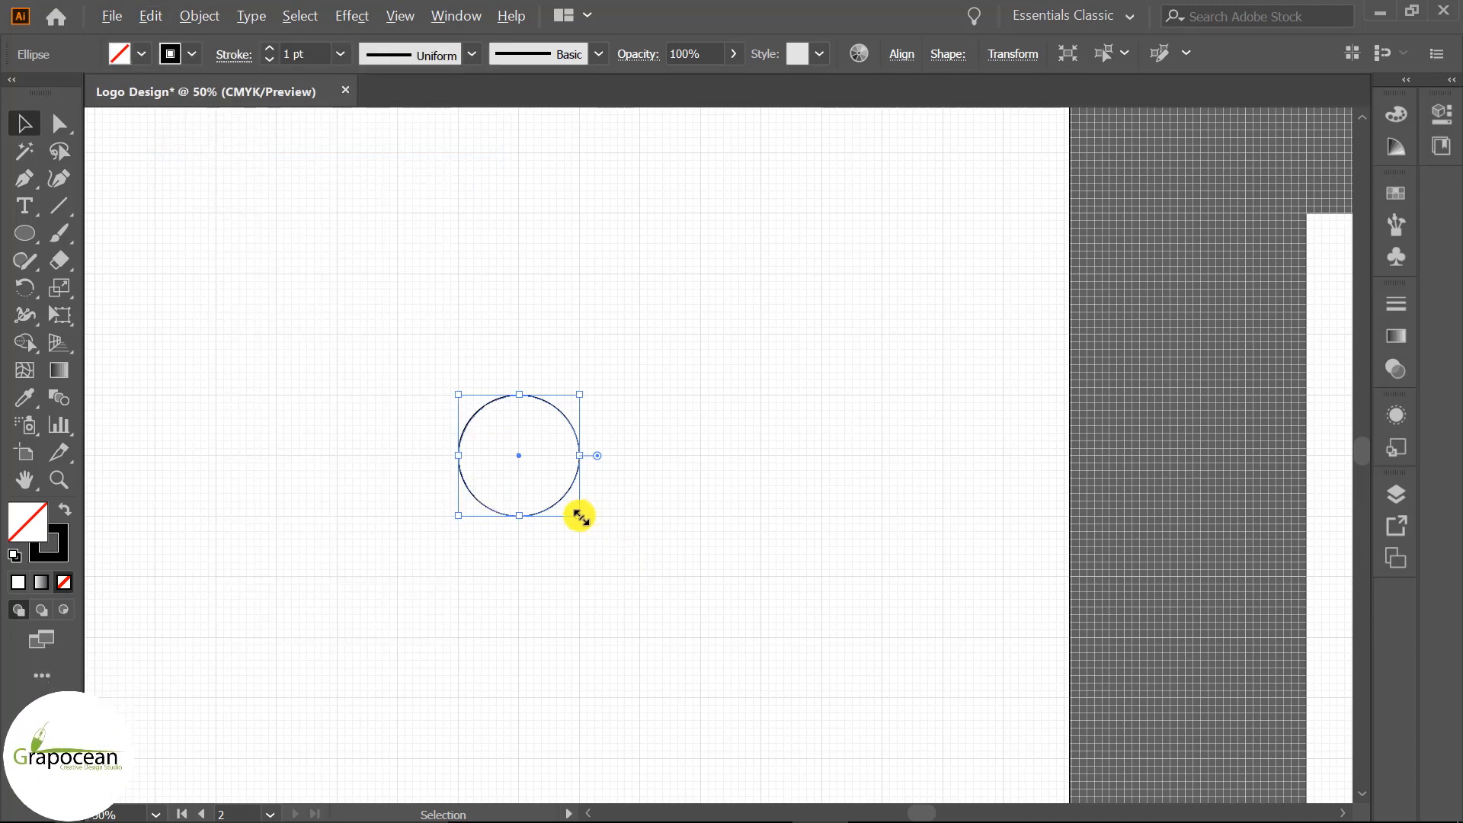
{"action": "left_click_drag", "start_coordinate": [580, 518], "coordinate": [647, 576]}
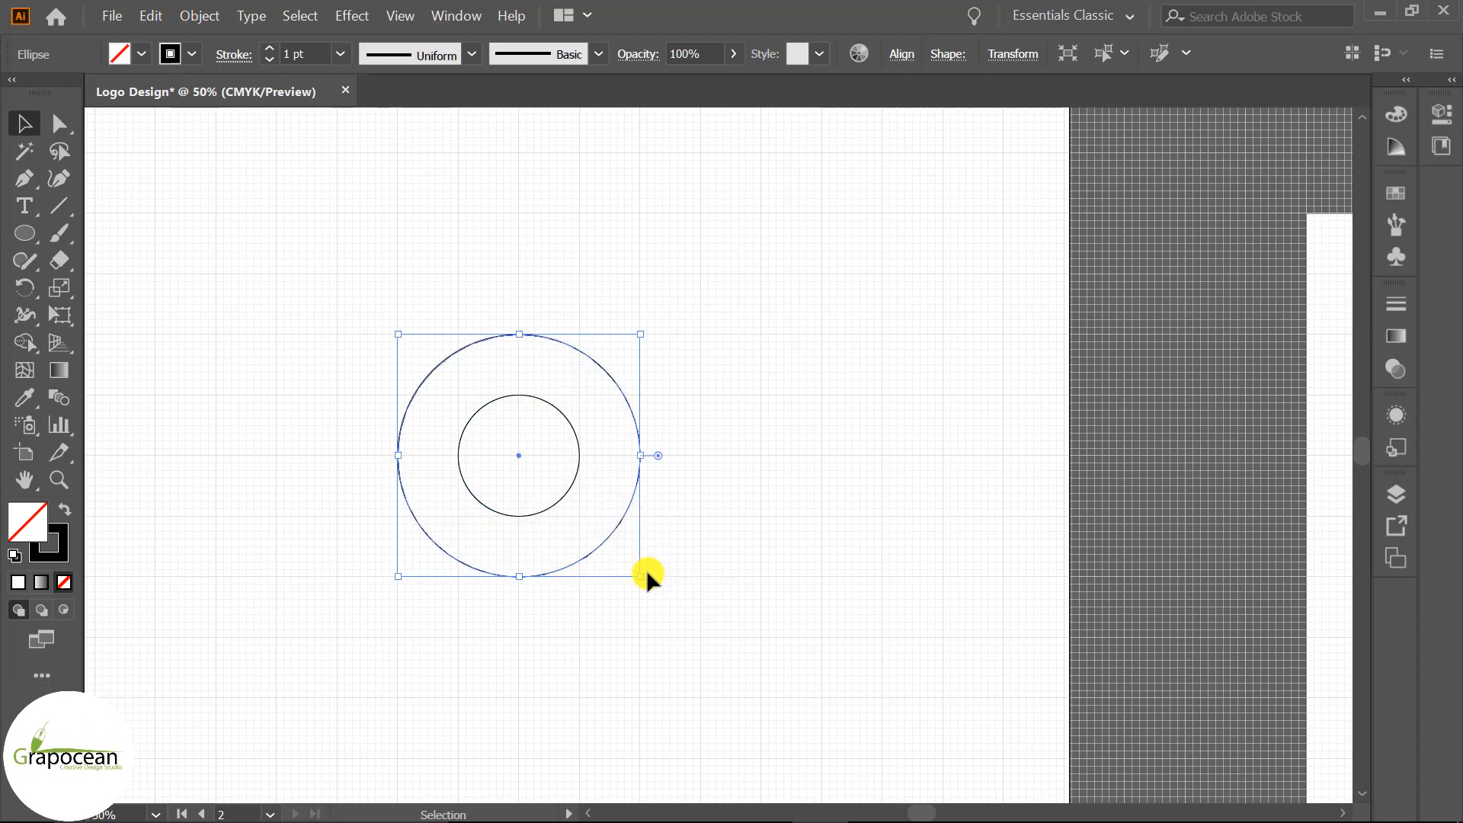
{"action": "left_click", "coordinate": [224, 313]}
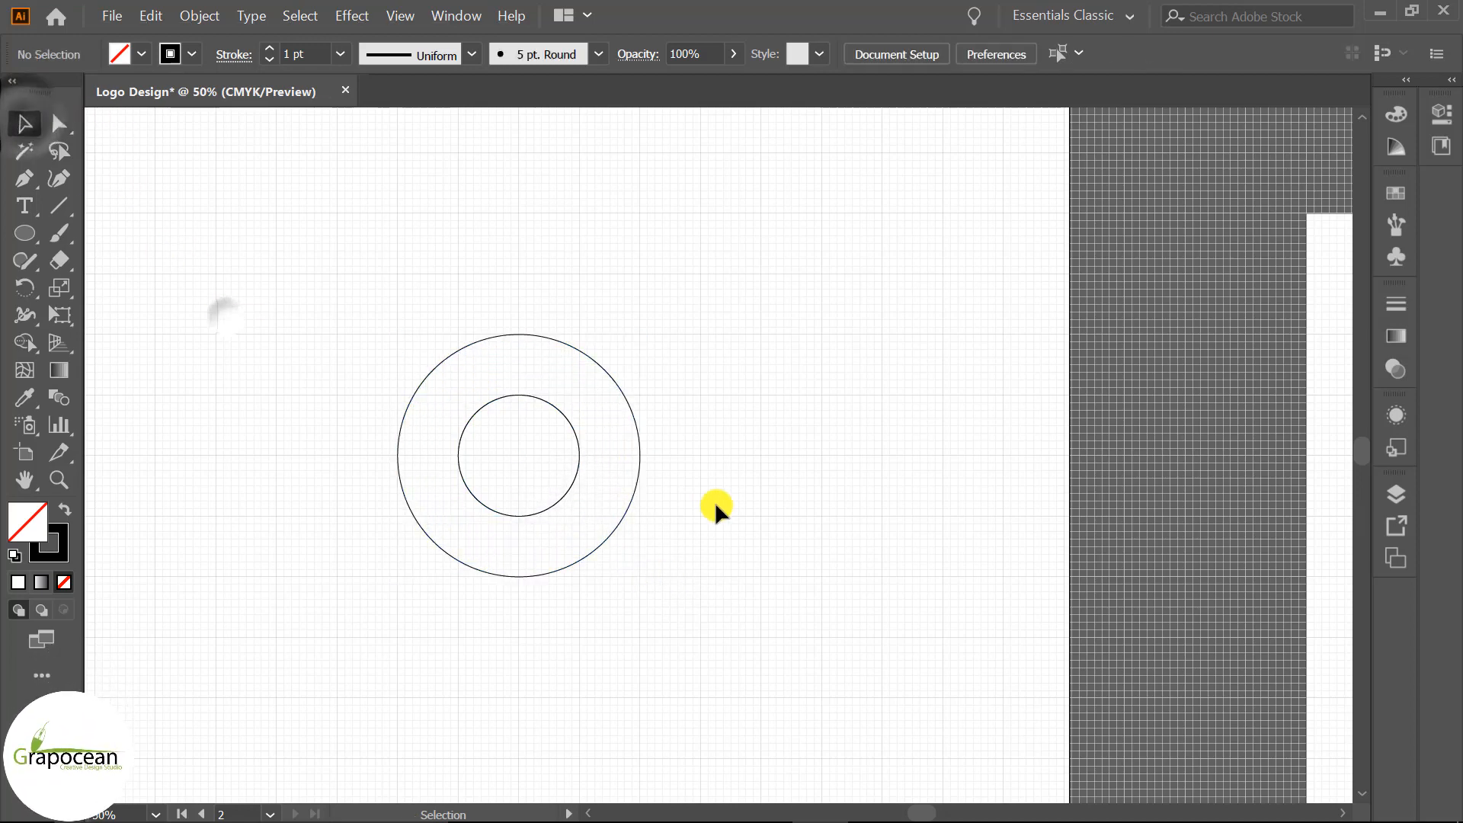
Duplicate the outer circle in place and enlarge the copy about its centre to six major grid squares wide.
{"action": "left_click", "coordinate": [640, 461]}
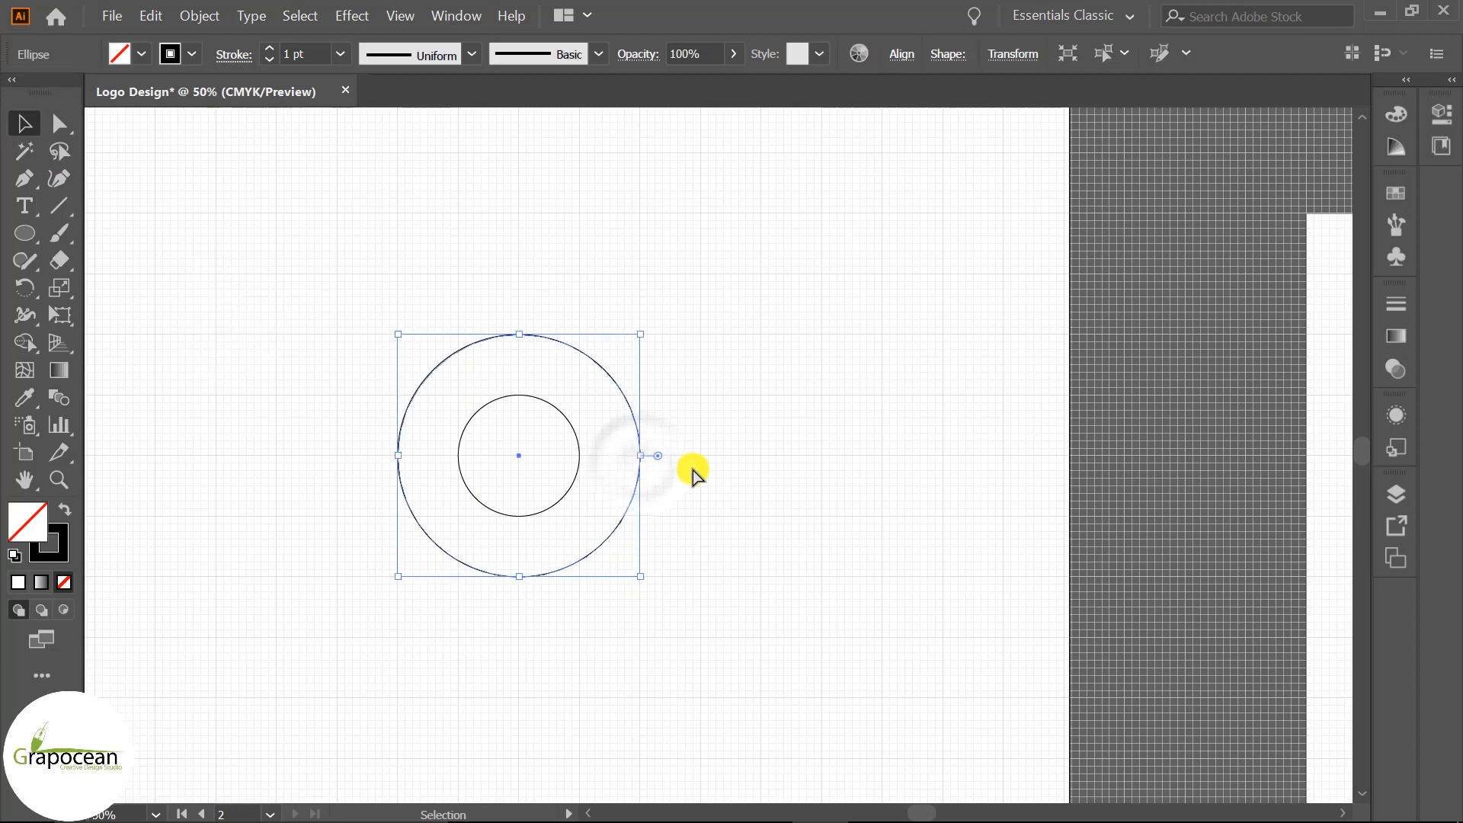
{"action": "key", "text": "a"}
{"action": "key", "text": "v"}
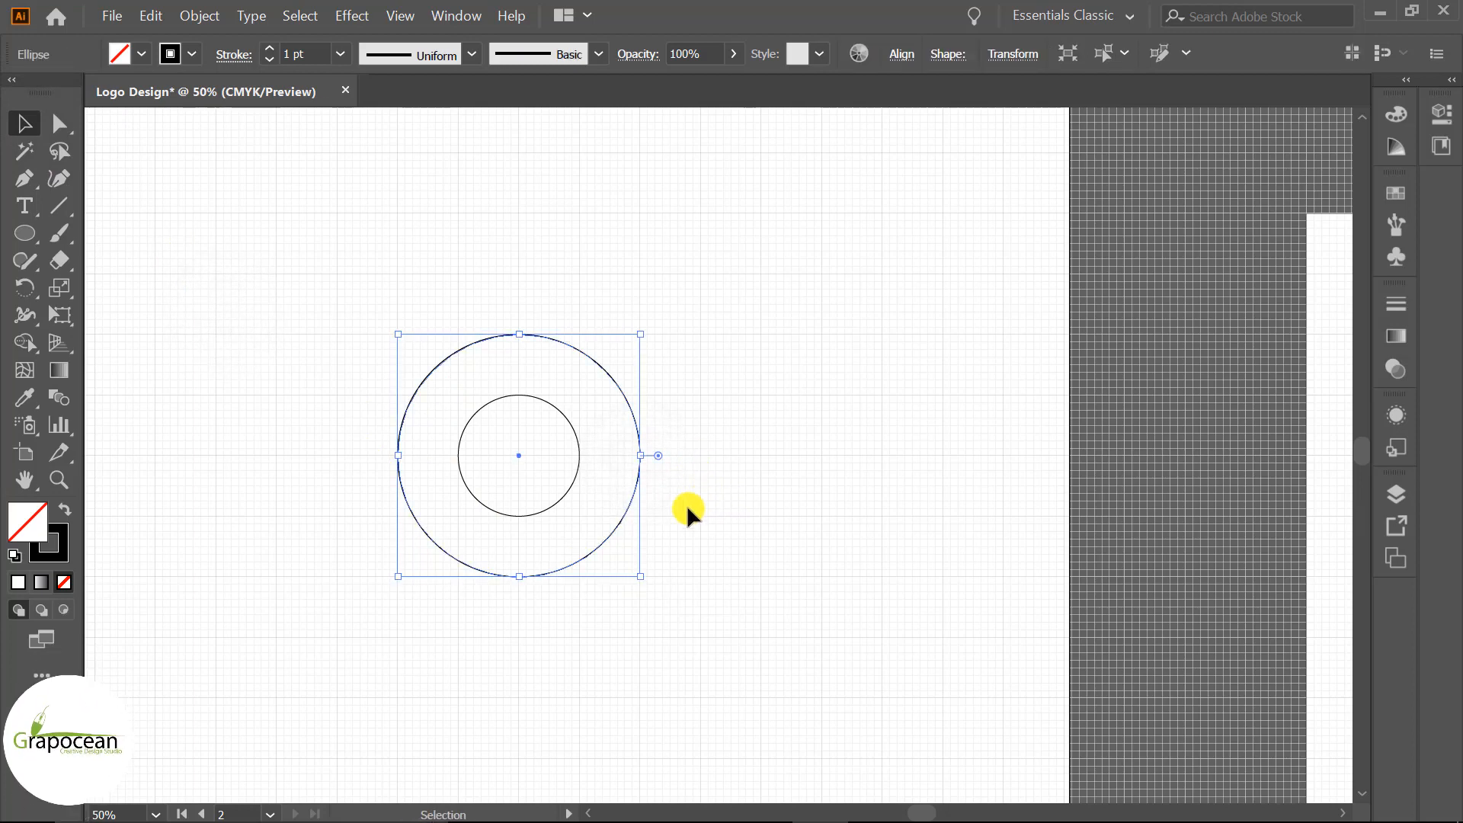
{"action": "left_click_drag", "start_coordinate": [646, 582], "coordinate": [696, 637]}
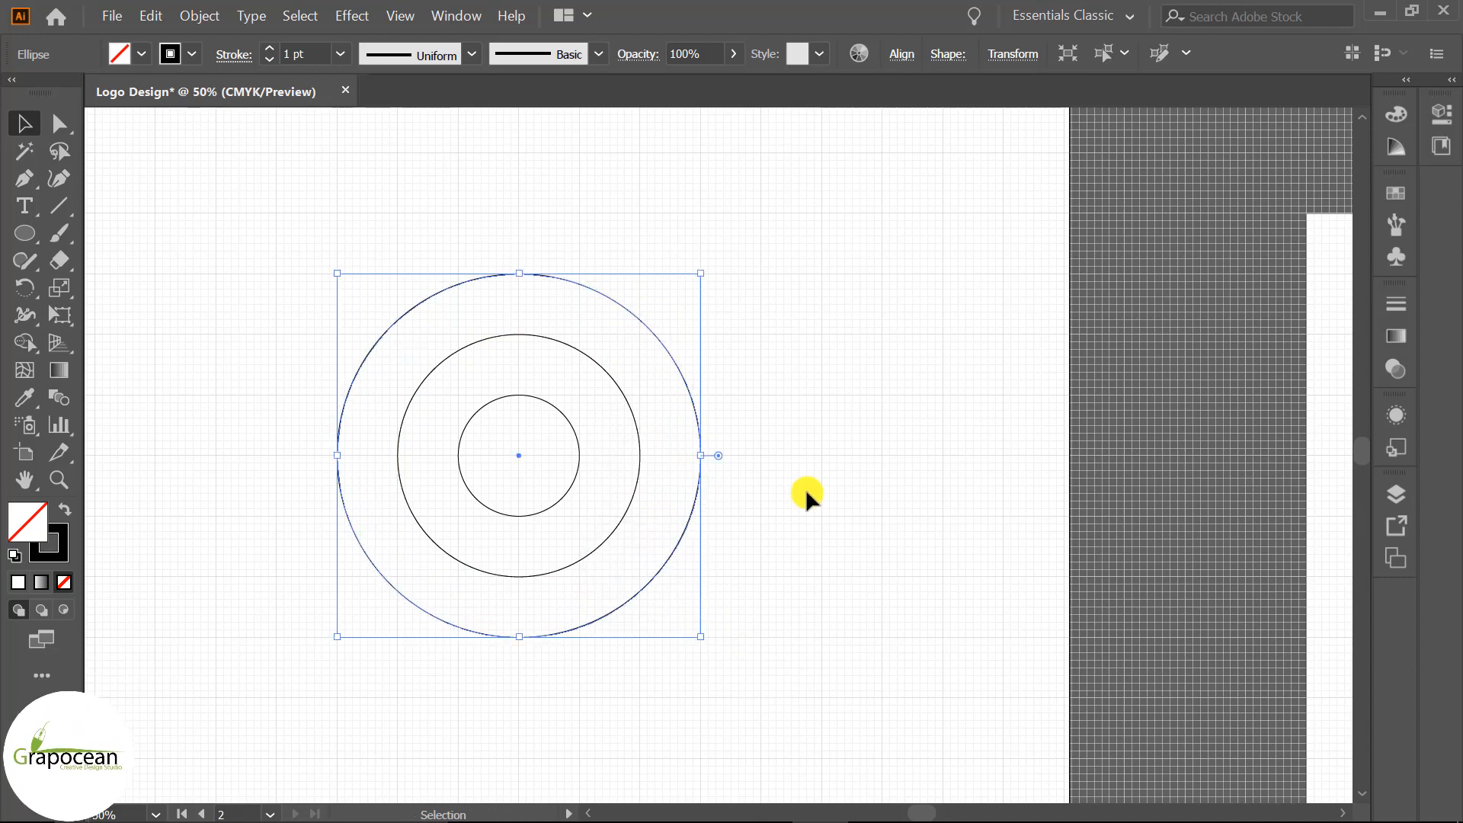
{"action": "left_click", "coordinate": [806, 484]}
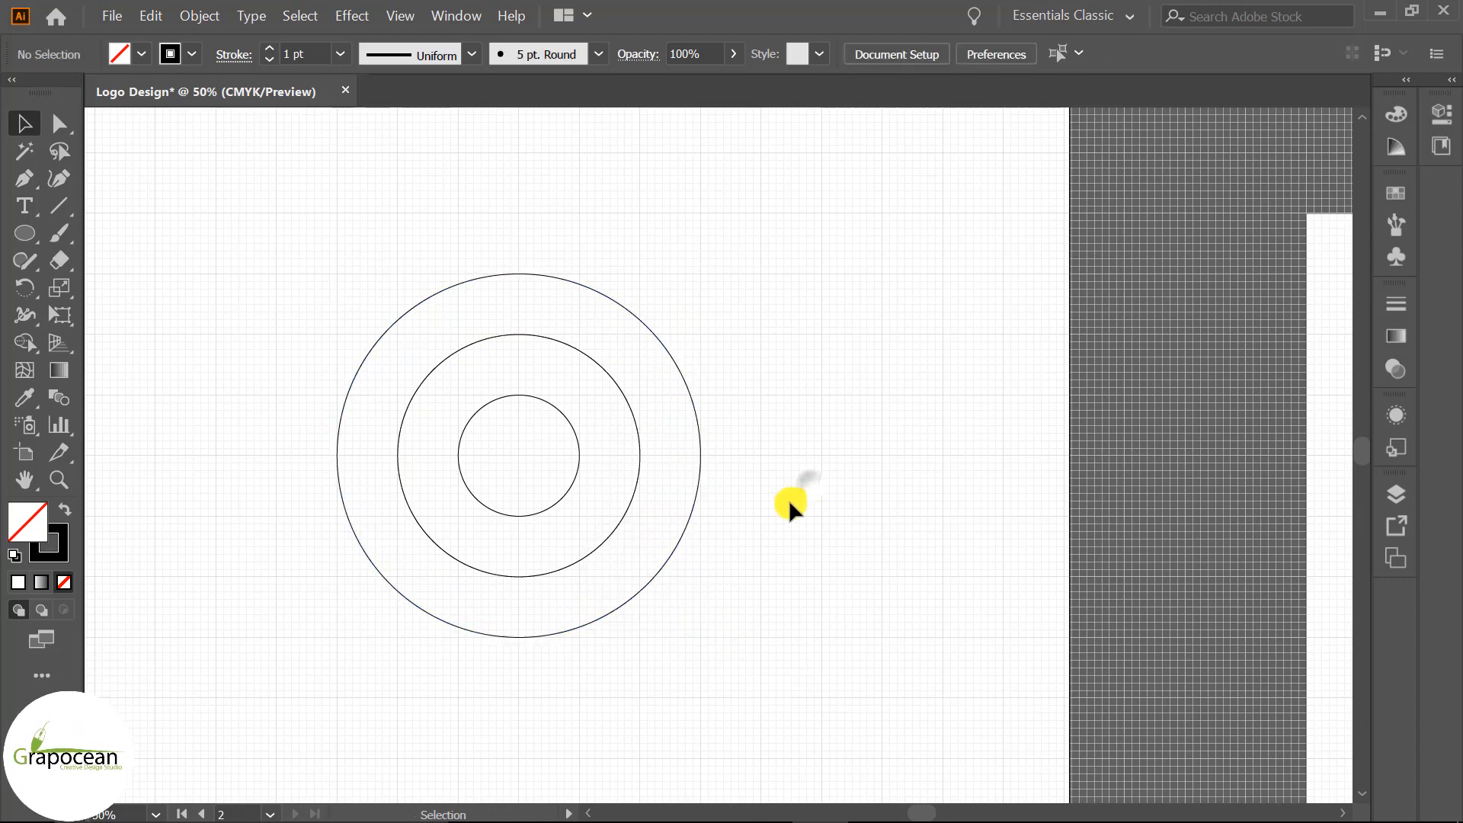
Add a fourth concentric circle by duplicating the outermost one and enlarging the copy to eight major grid squares wide.
{"action": "left_click", "coordinate": [680, 537]}
{"action": "key", "text": "ctrl"}
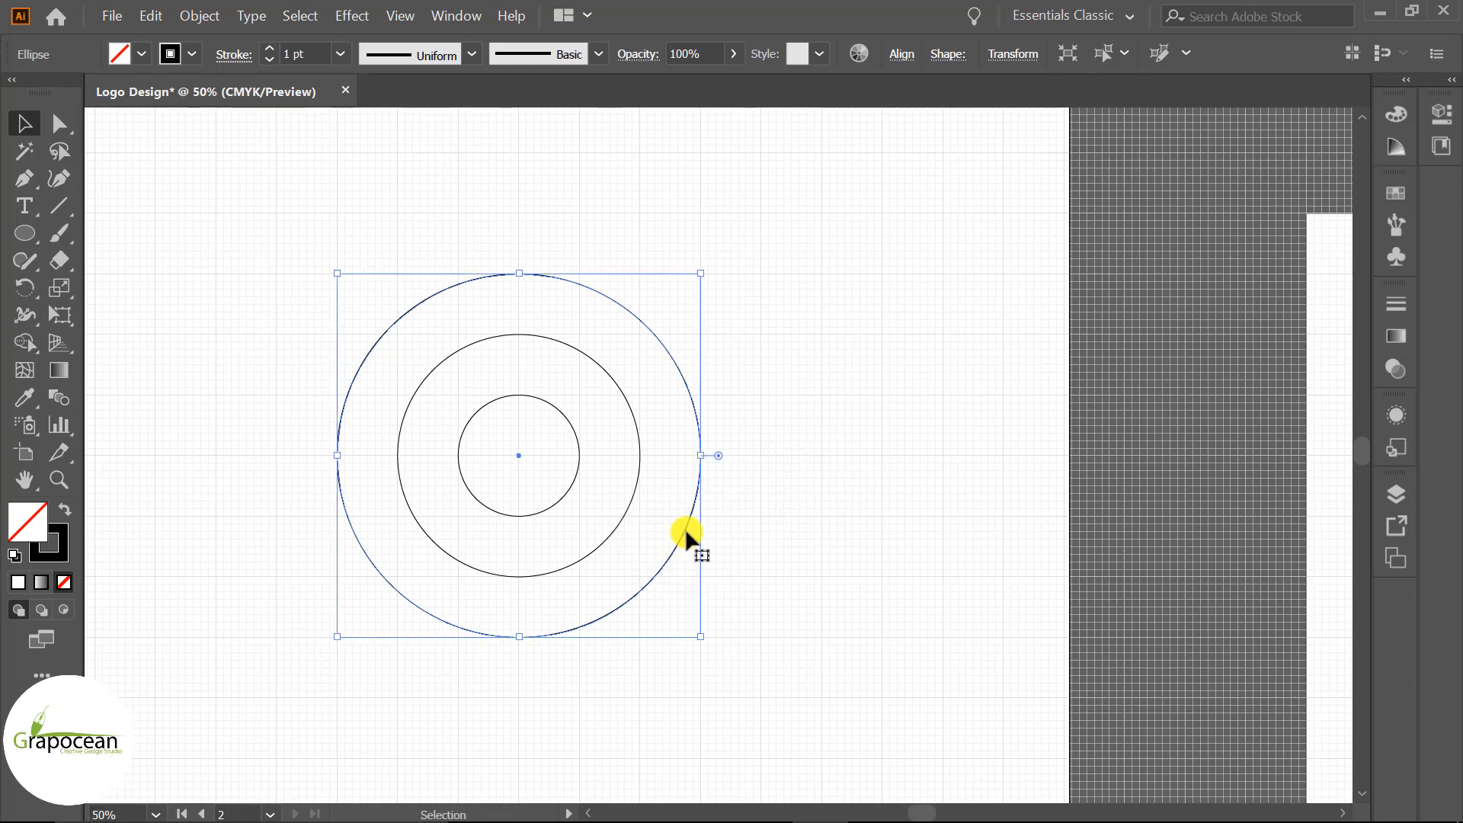
{"action": "key", "text": "ctrl"}
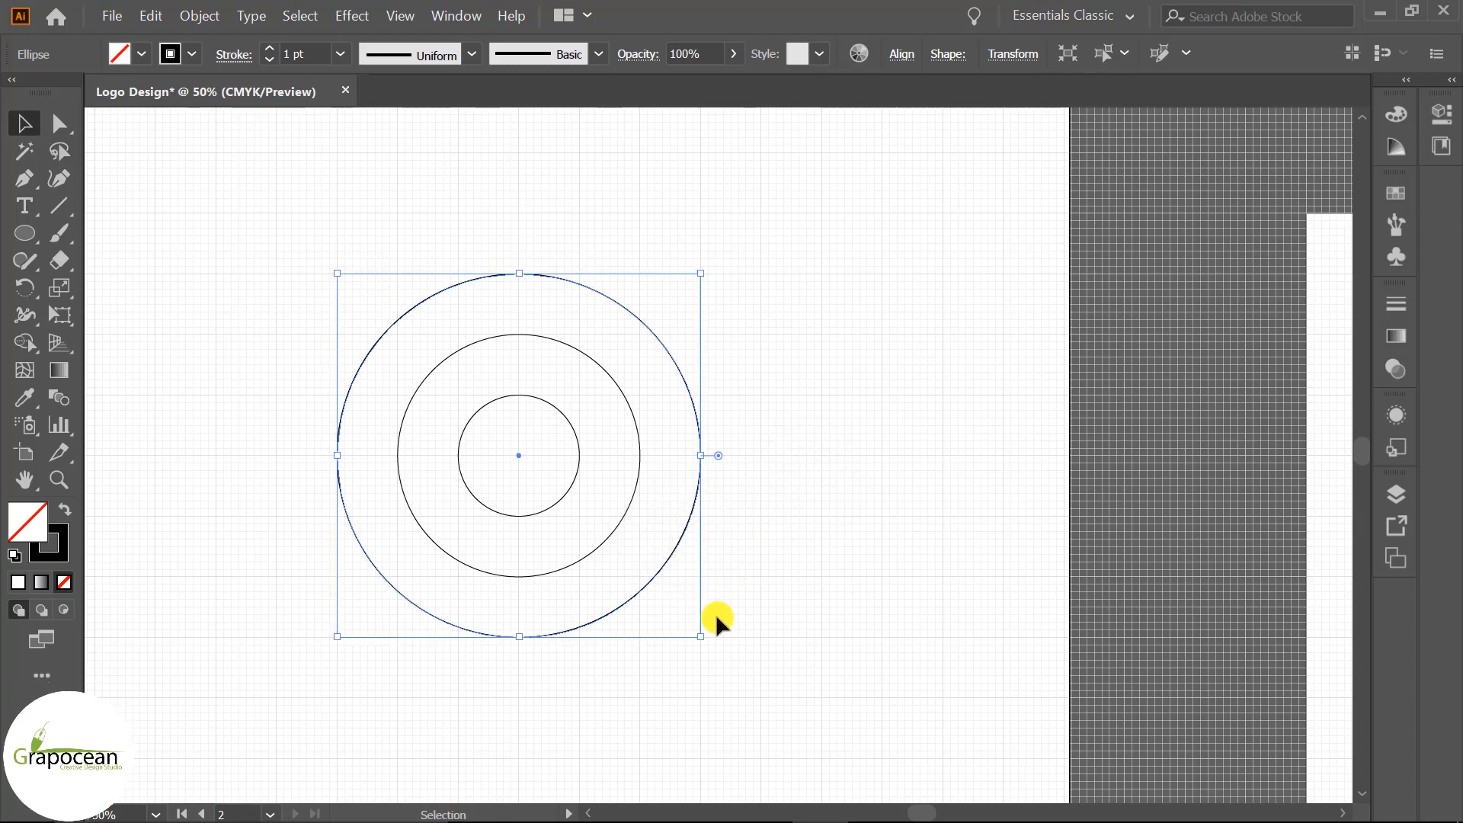
{"action": "left_click_drag", "start_coordinate": [699, 637], "coordinate": [761, 696]}
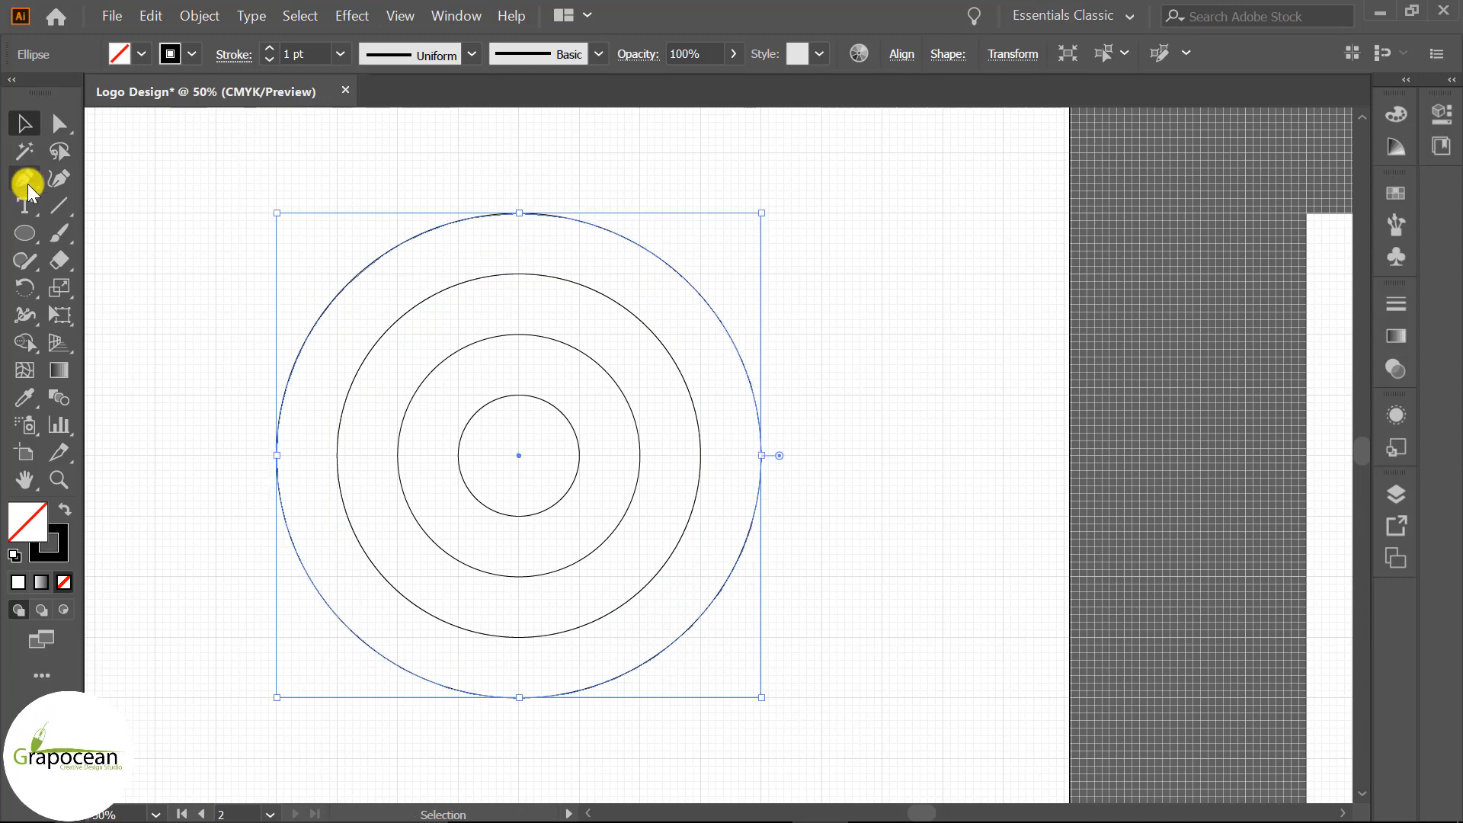
{"action": "left_click", "coordinate": [156, 349]}
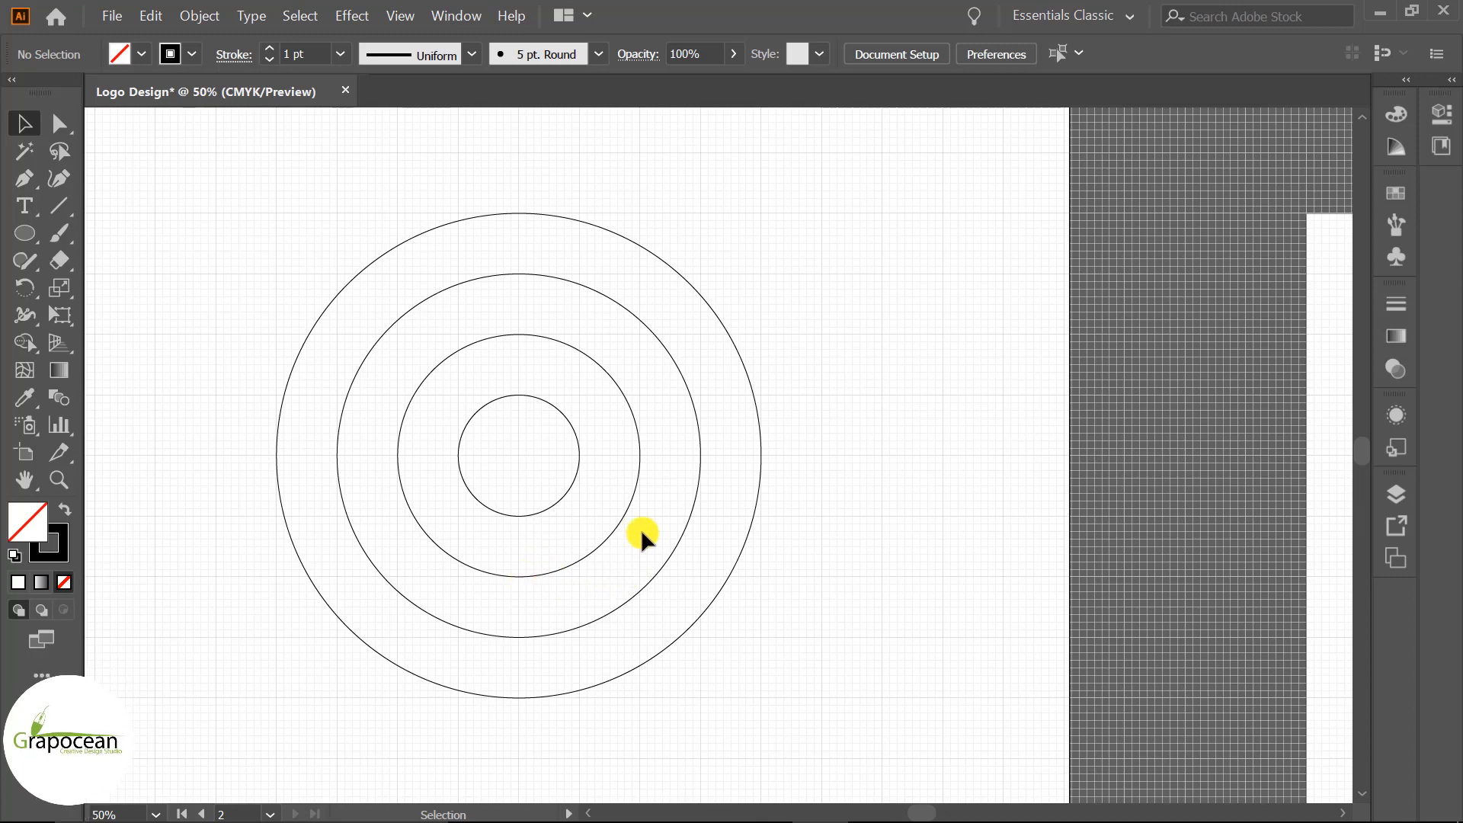
{"action": "left_click_drag", "start_coordinate": [321, 295], "coordinate": [238, 157]}
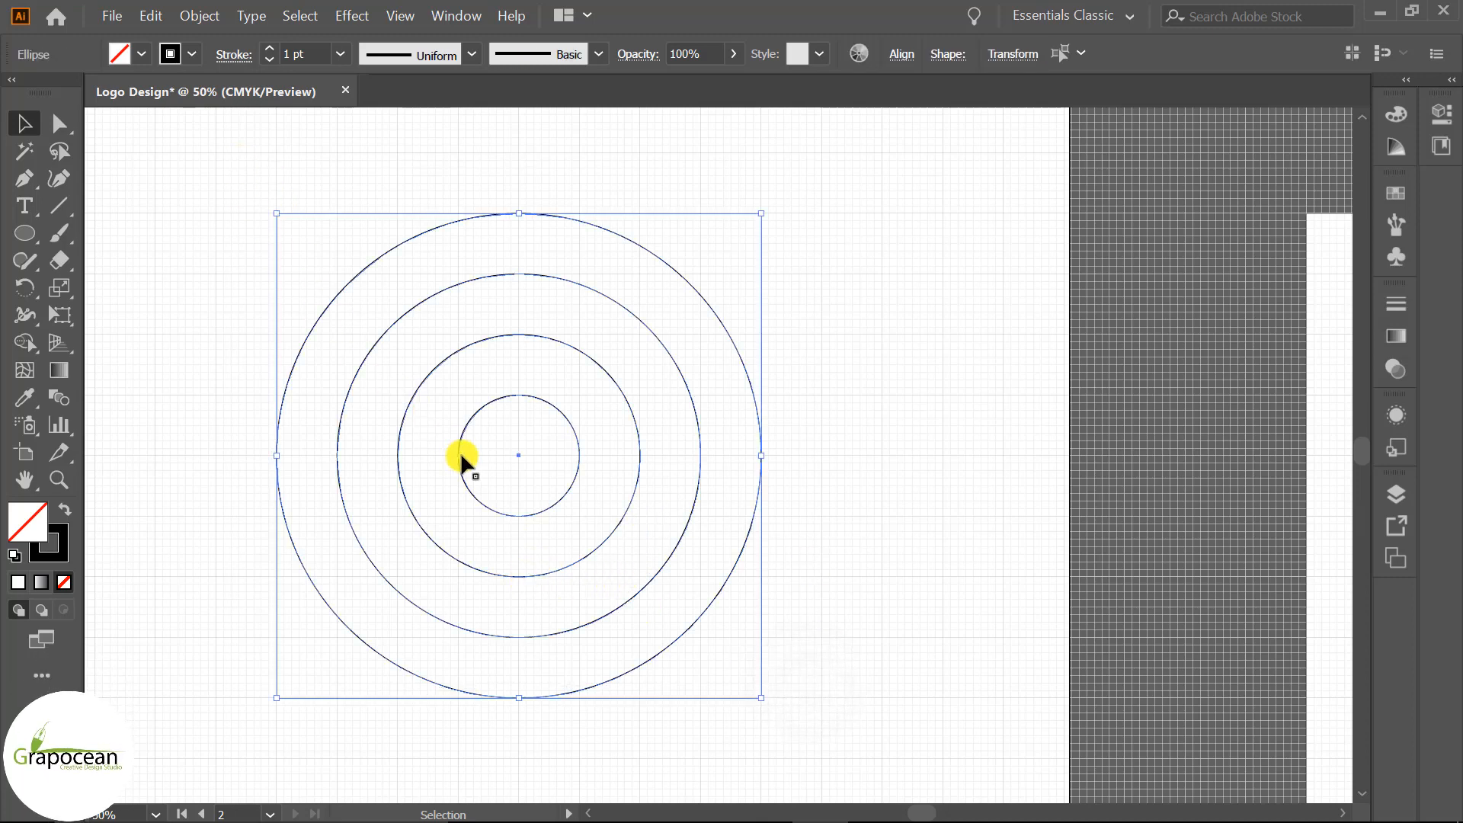
{"action": "left_click_drag", "start_coordinate": [572, 463], "coordinate": [686, 465]}
{"action": "left_click", "coordinate": [856, 503]}
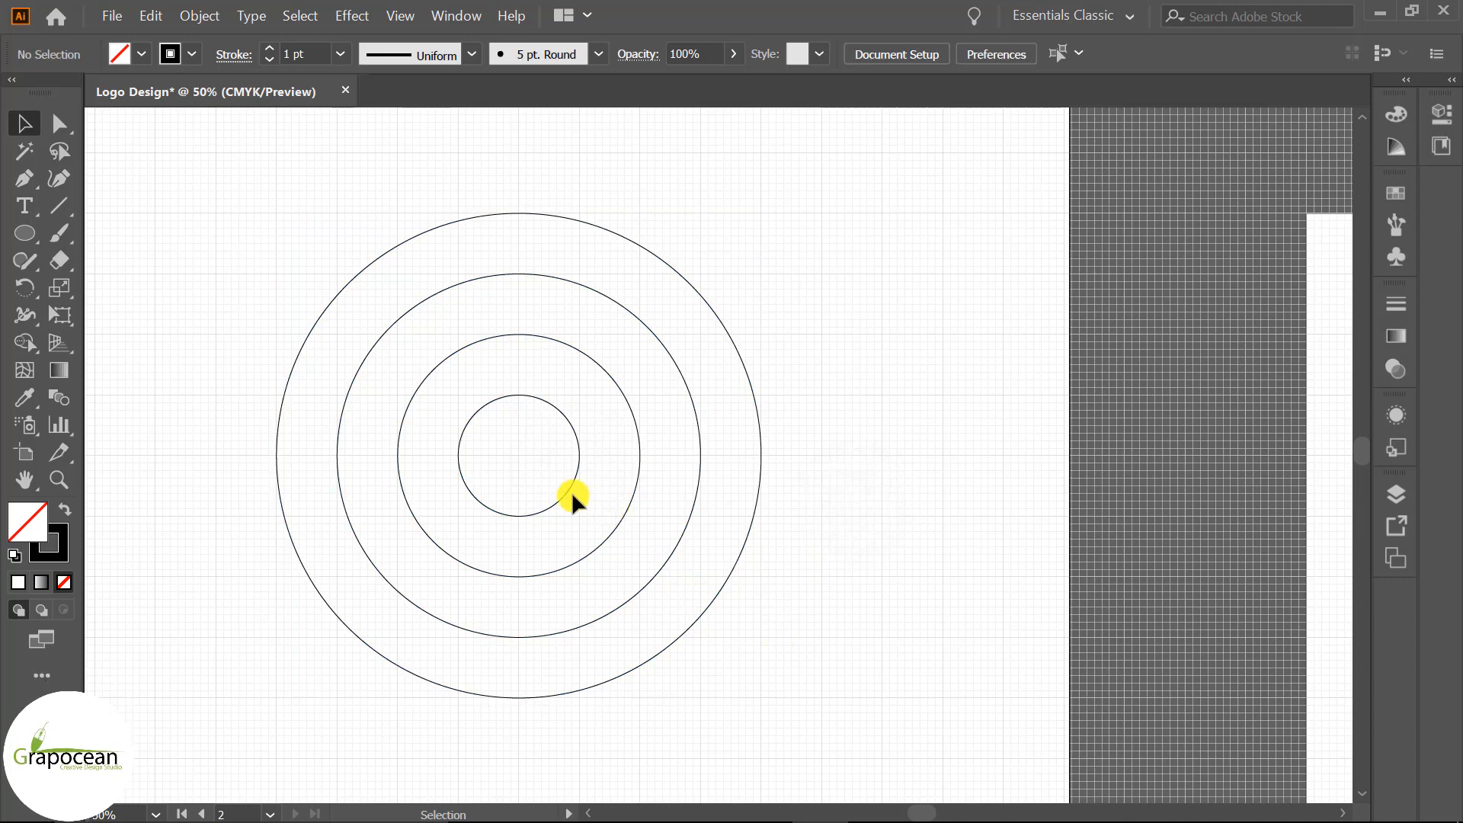
Add a fifth concentric circle by duplicating the outermost one in place and enlarging the copy about its centre to ten major grid squares wide.
{"action": "scroll", "coordinate": [783, 575], "scroll_direction": "down", "scroll_amount": 1}
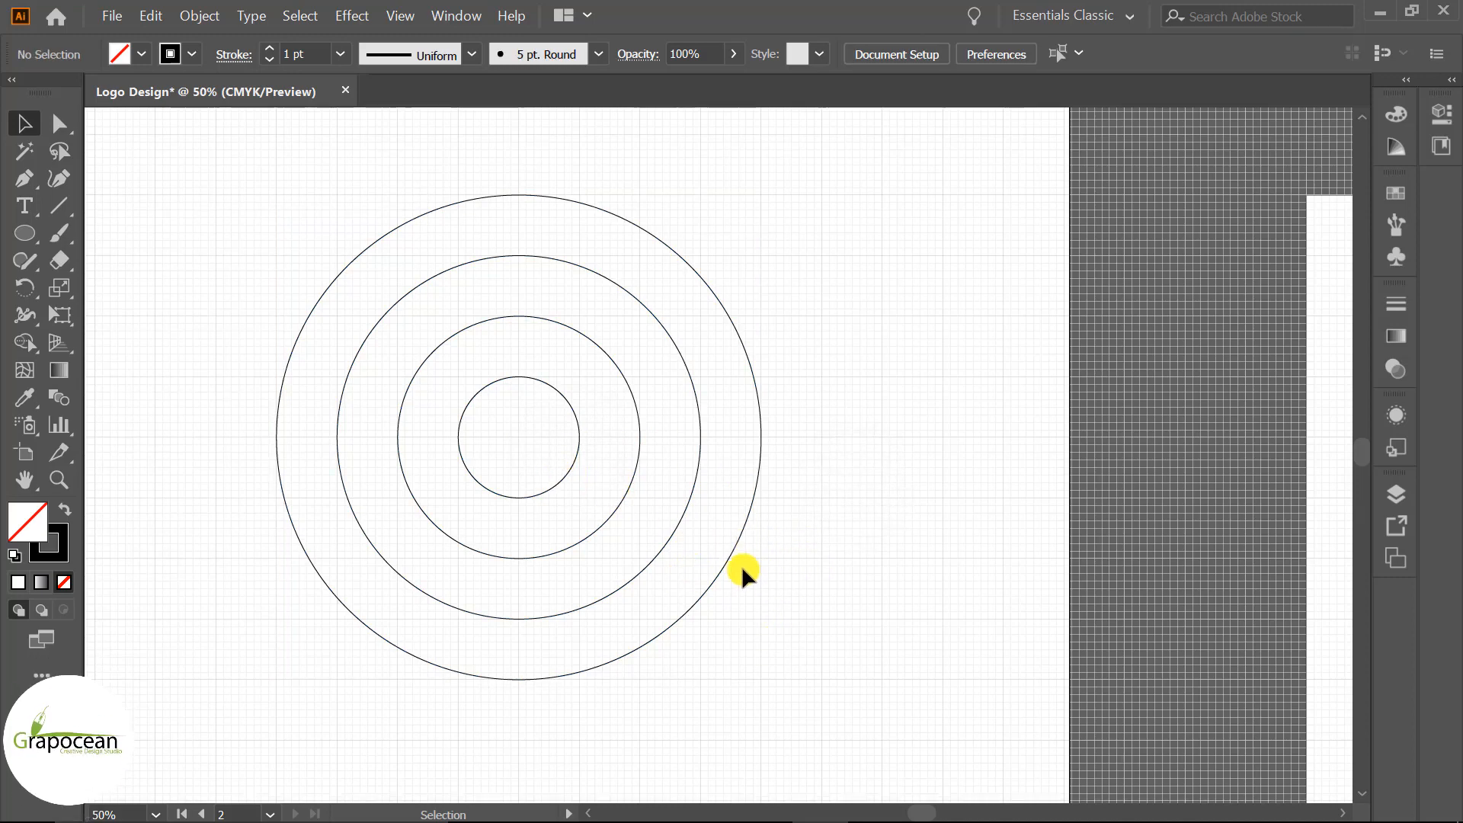
{"action": "left_click", "coordinate": [729, 553]}
{"action": "key", "text": "ctrl"}
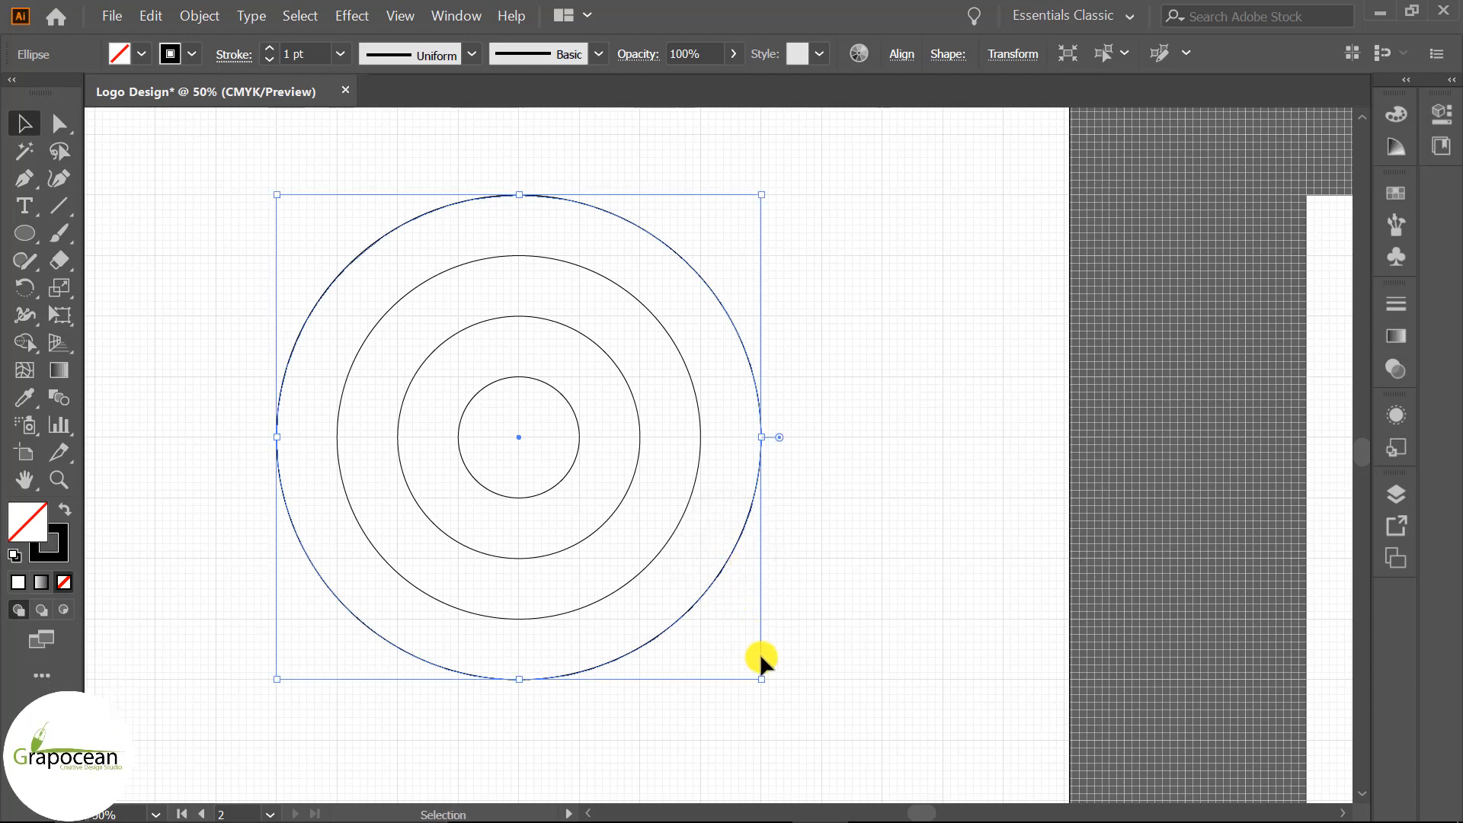
{"action": "left_click_drag", "start_coordinate": [759, 677], "coordinate": [823, 765]}
{"action": "left_click", "coordinate": [940, 569]}
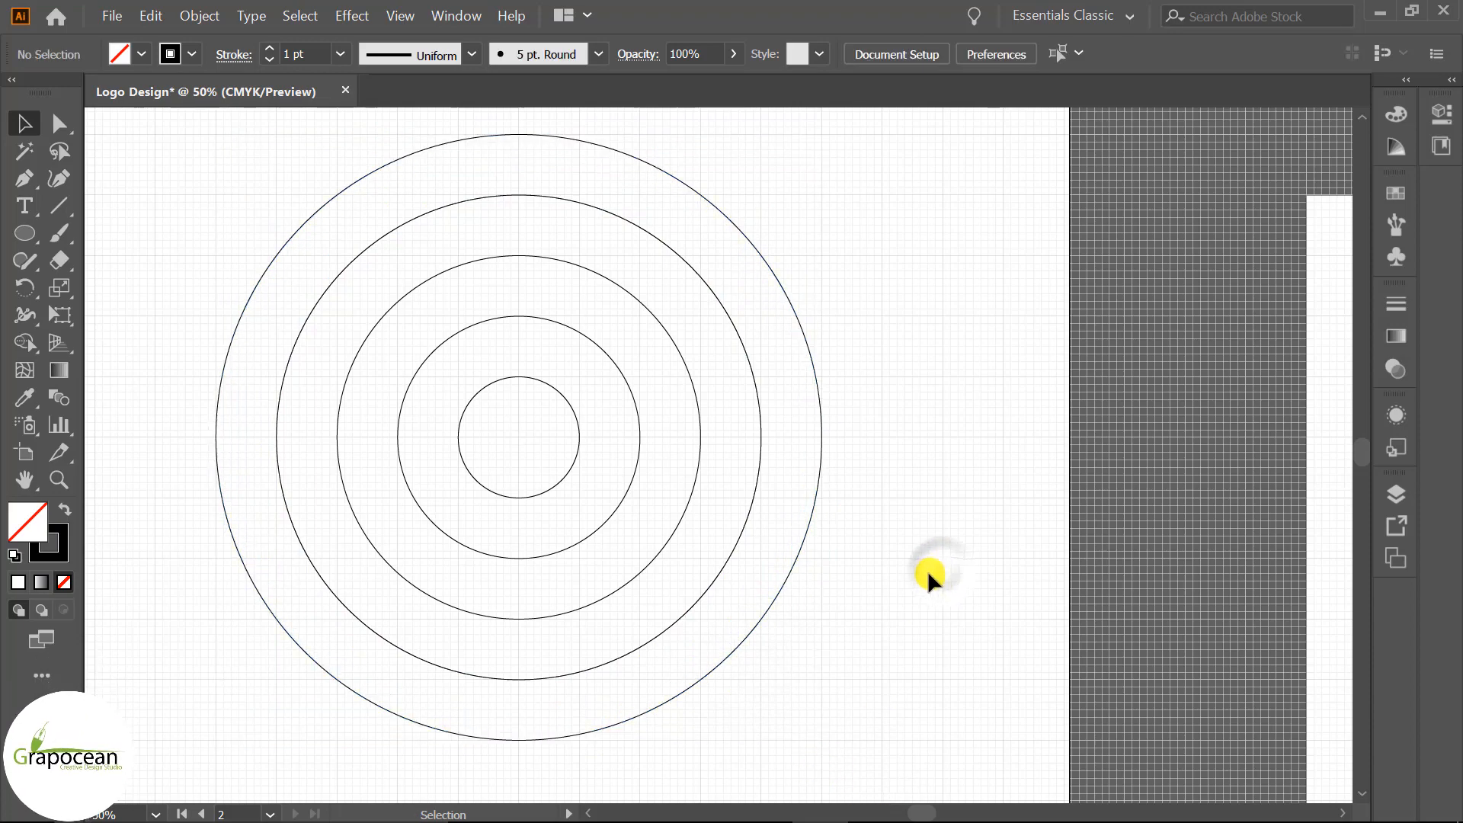
Select all five concentric circles and place a copy of them straight above, on the empty canvas over the square artboard.
{"action": "scroll", "coordinate": [685, 739], "scroll_direction": "up", "scroll_amount": 2}
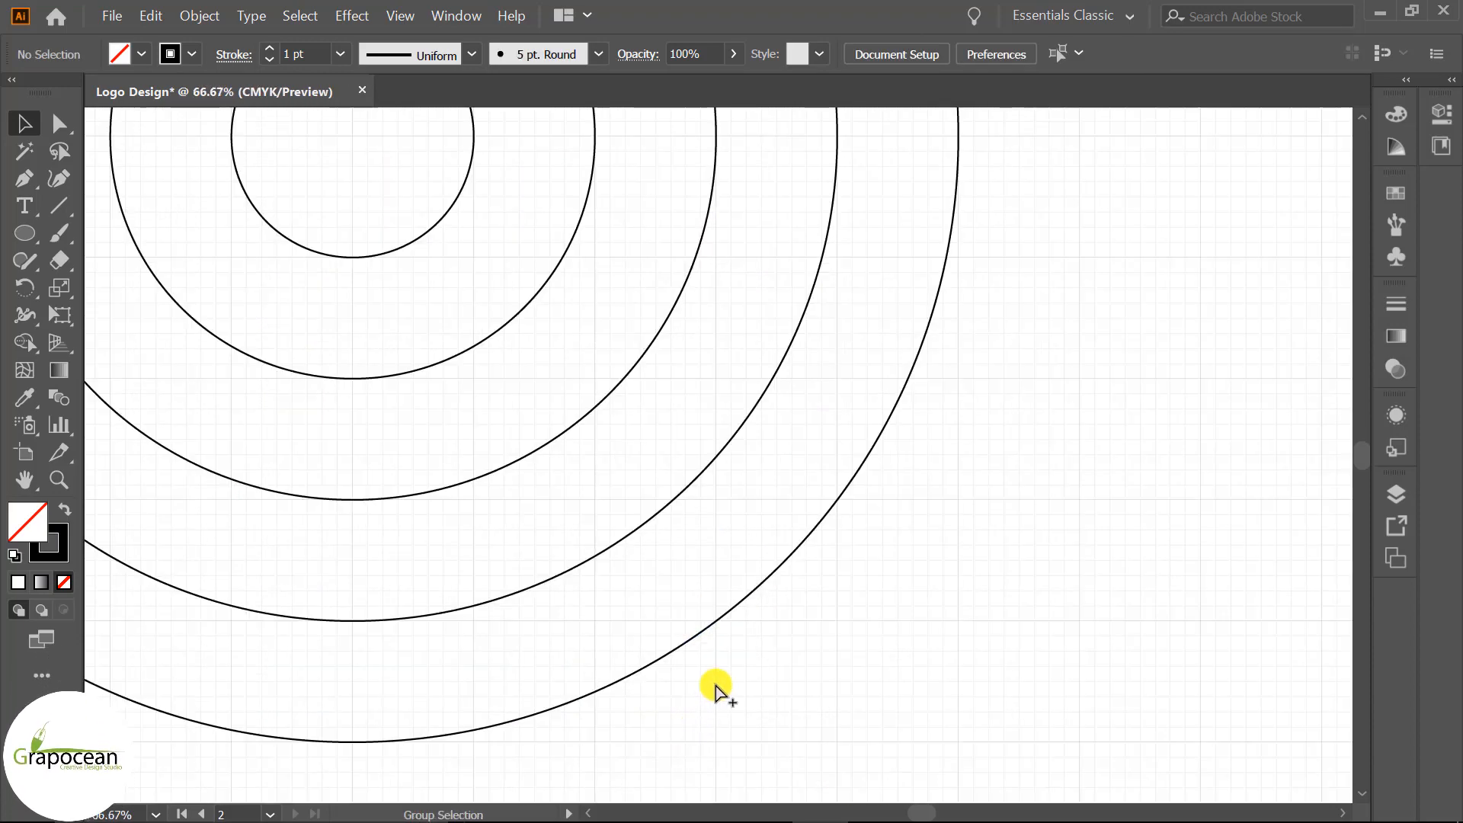
{"action": "scroll", "coordinate": [712, 686], "scroll_direction": "down", "scroll_amount": 1}
{"action": "scroll", "coordinate": [637, 614], "scroll_direction": "down", "scroll_amount": 3}
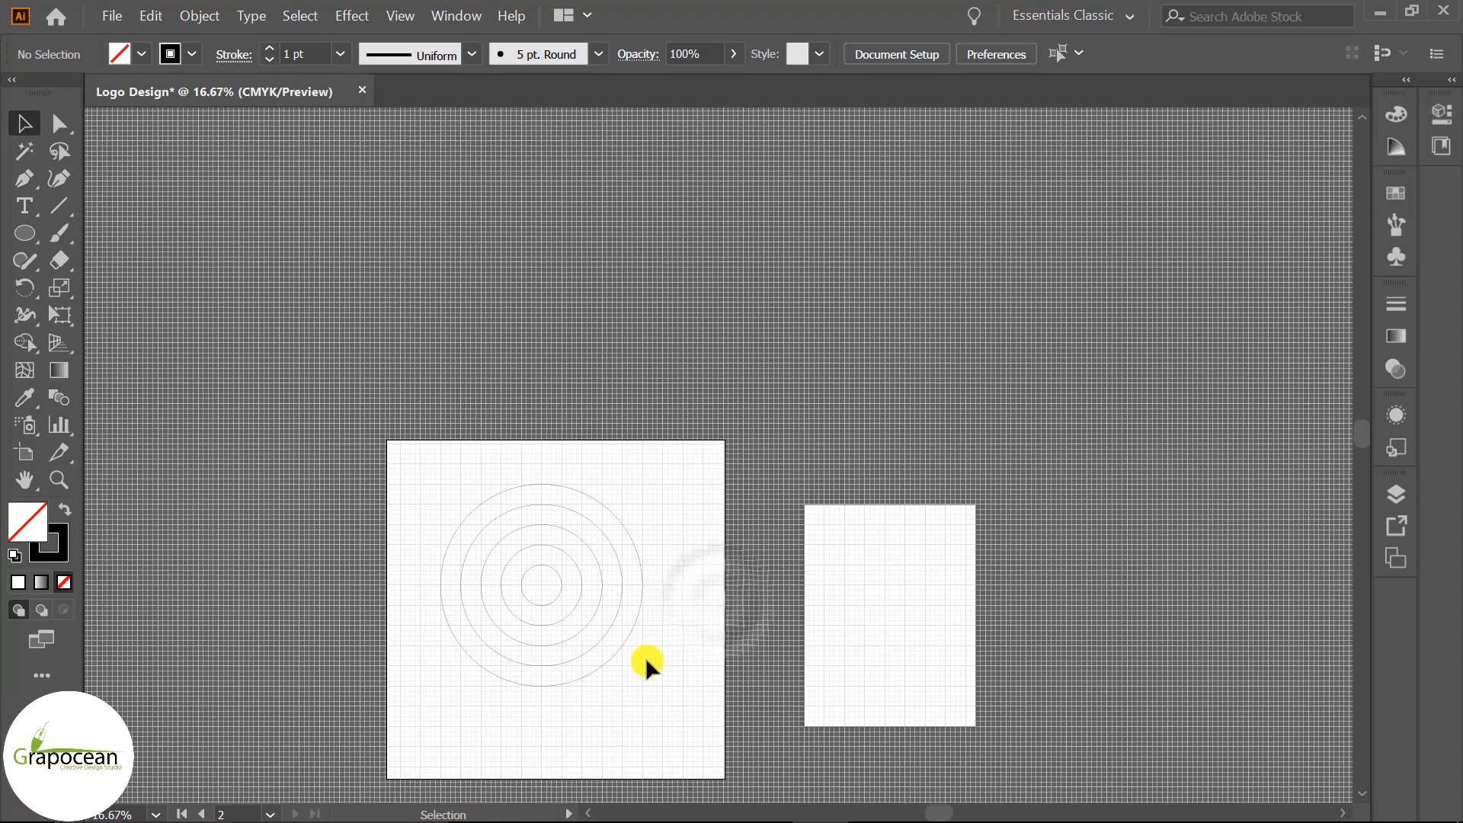
{"action": "left_click_drag", "start_coordinate": [675, 687], "coordinate": [431, 436]}
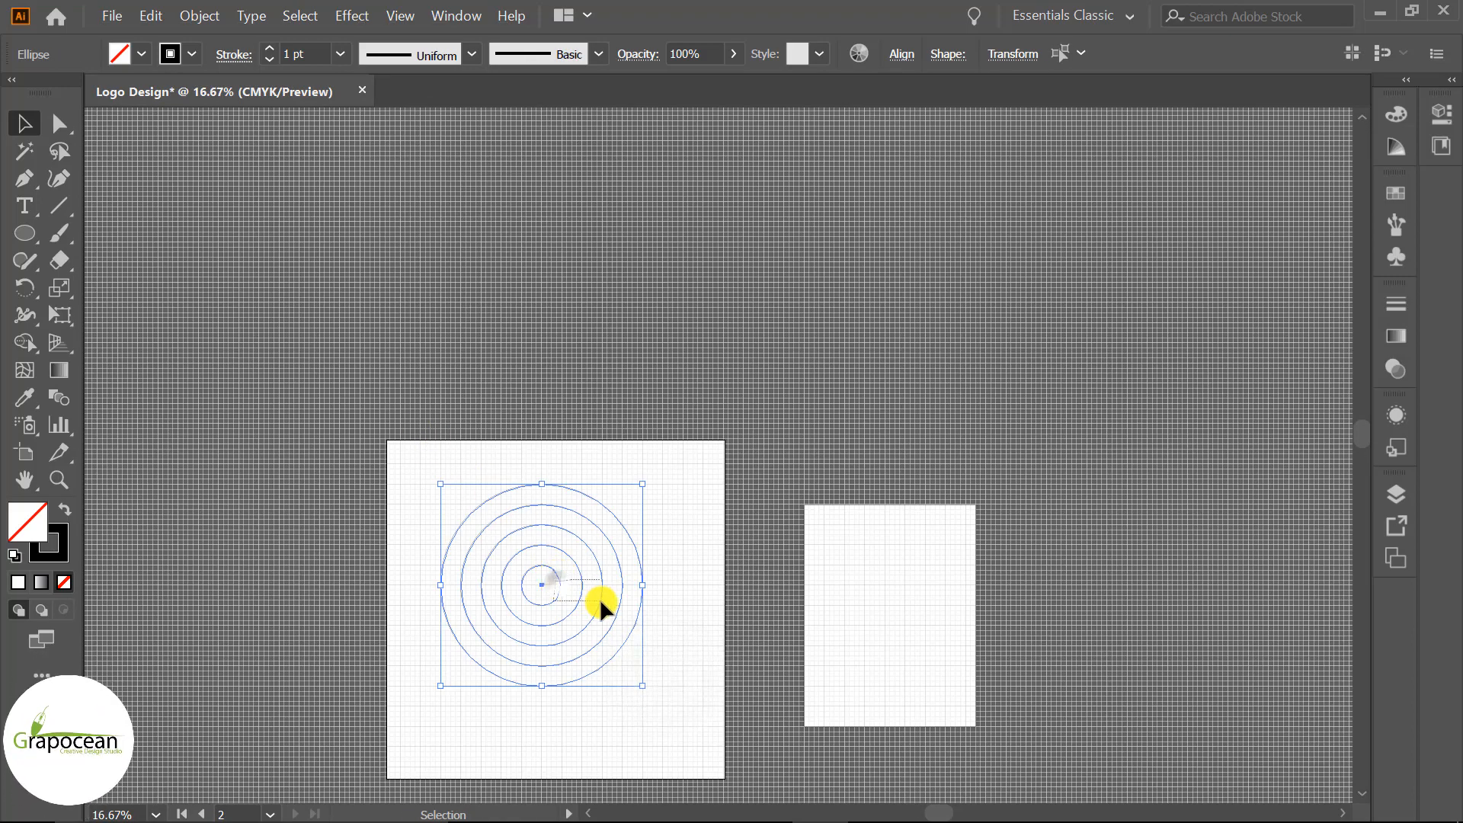
{"action": "left_click_drag", "start_coordinate": [601, 605], "coordinate": [474, 538]}
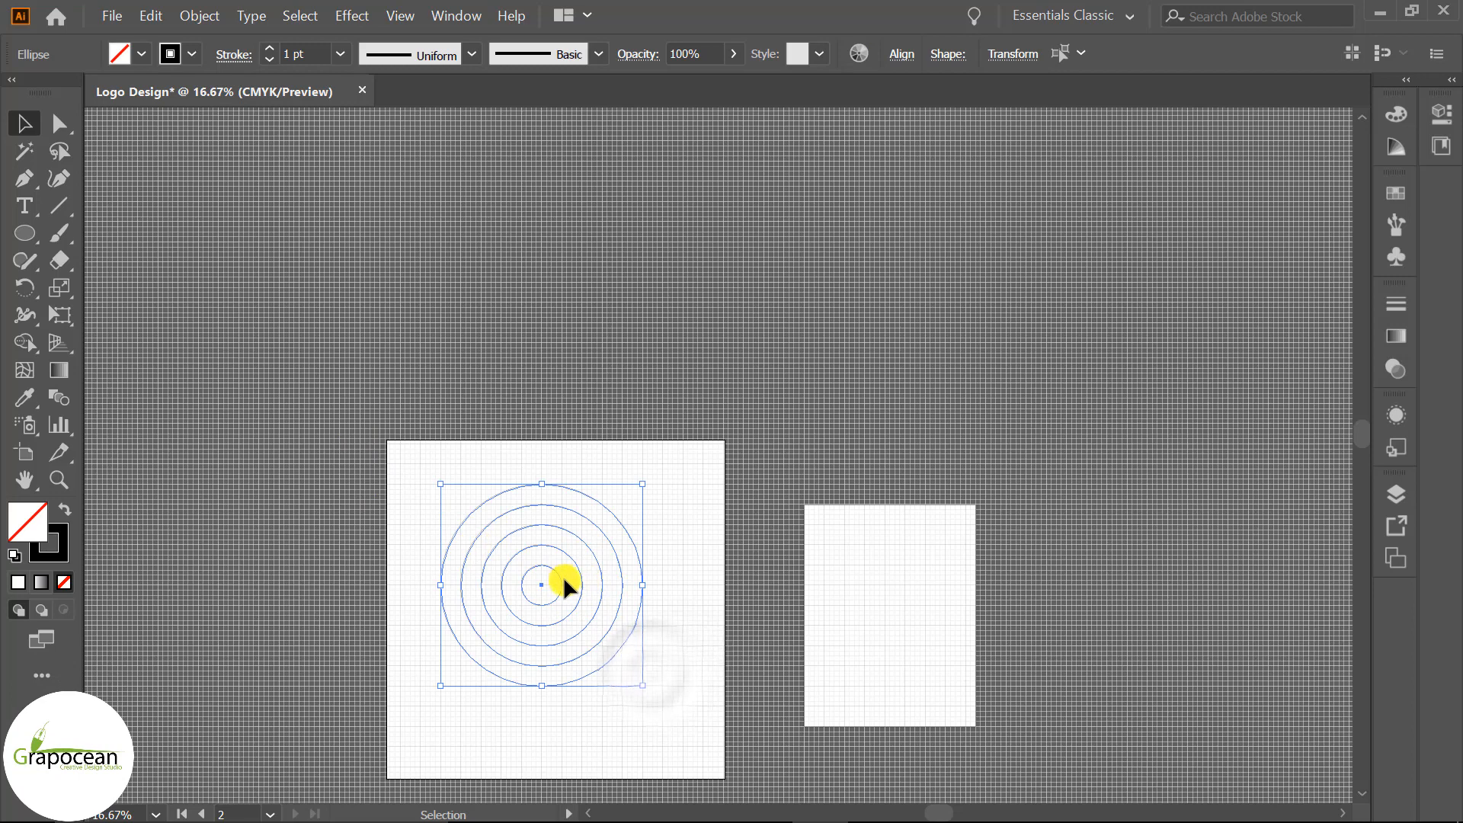
{"action": "left_click_drag", "start_coordinate": [682, 682], "coordinate": [389, 442]}
{"action": "left_click_drag", "start_coordinate": [555, 565], "coordinate": [802, 297]}
{"action": "left_click_drag", "start_coordinate": [531, 305], "coordinate": [531, 305]}
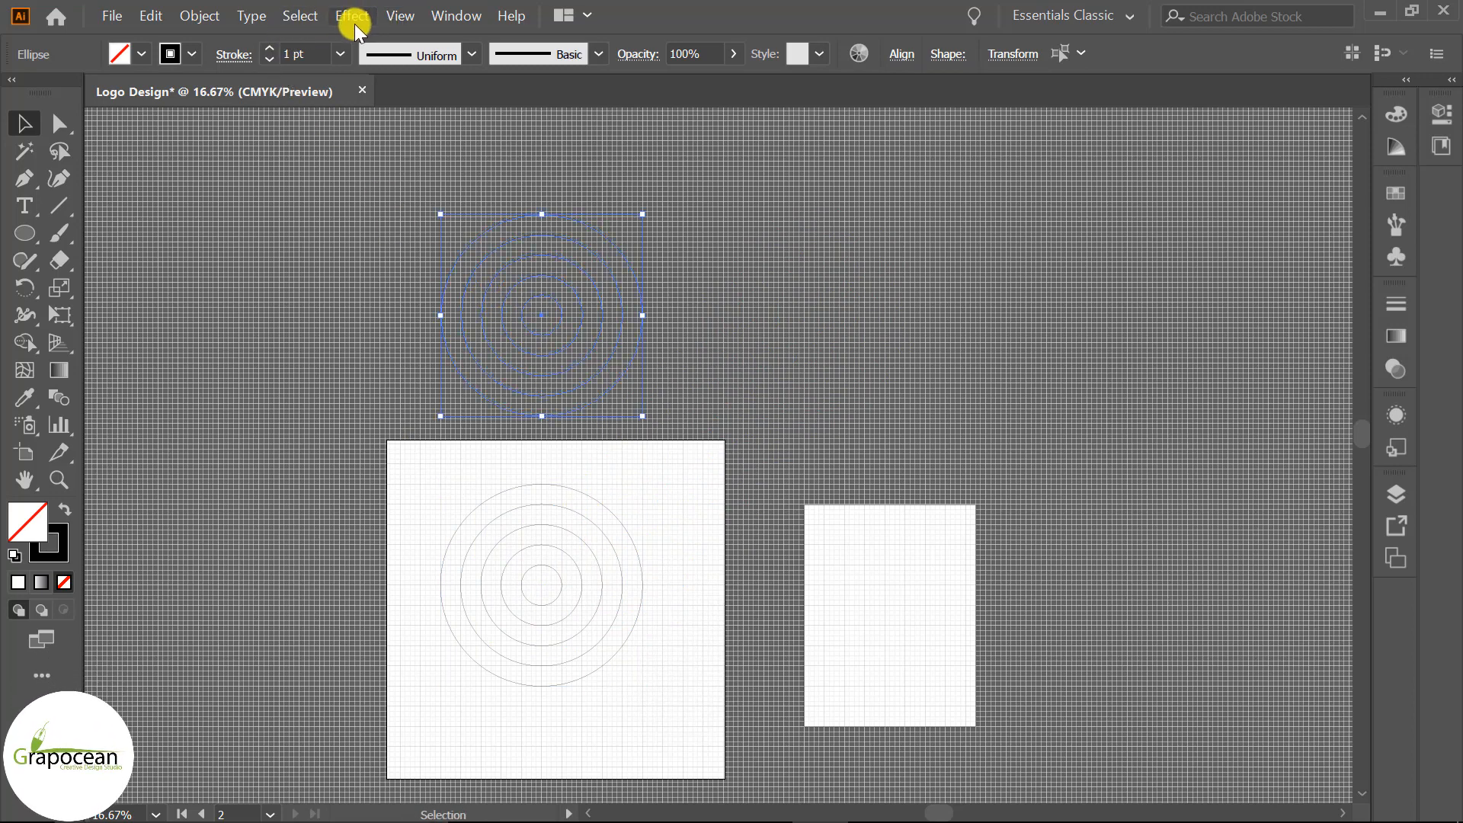
Hide the document grid and deselect the copied circles.
{"action": "left_click", "coordinate": [393, 18]}
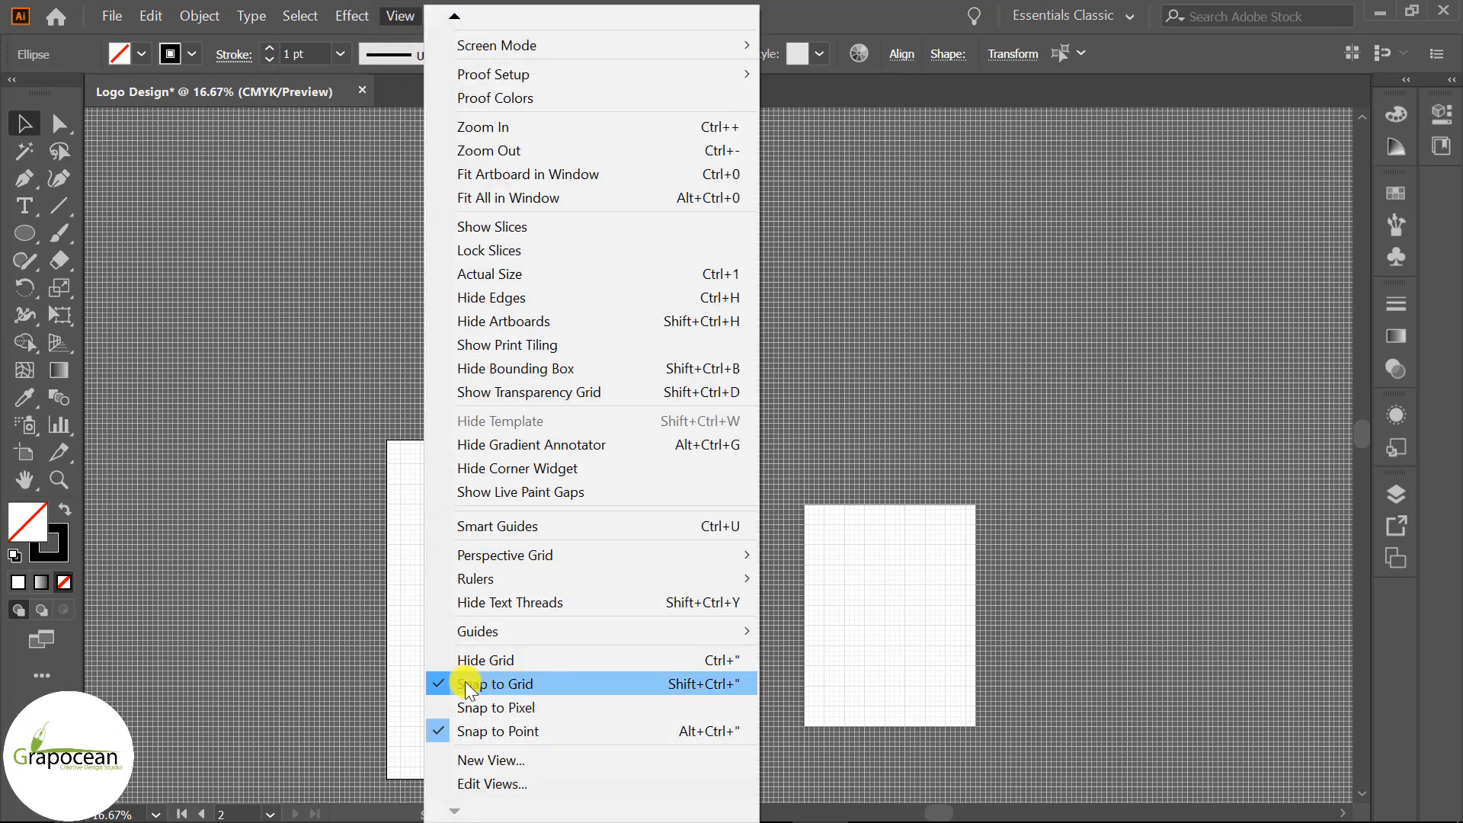
{"action": "left_click", "coordinate": [502, 658]}
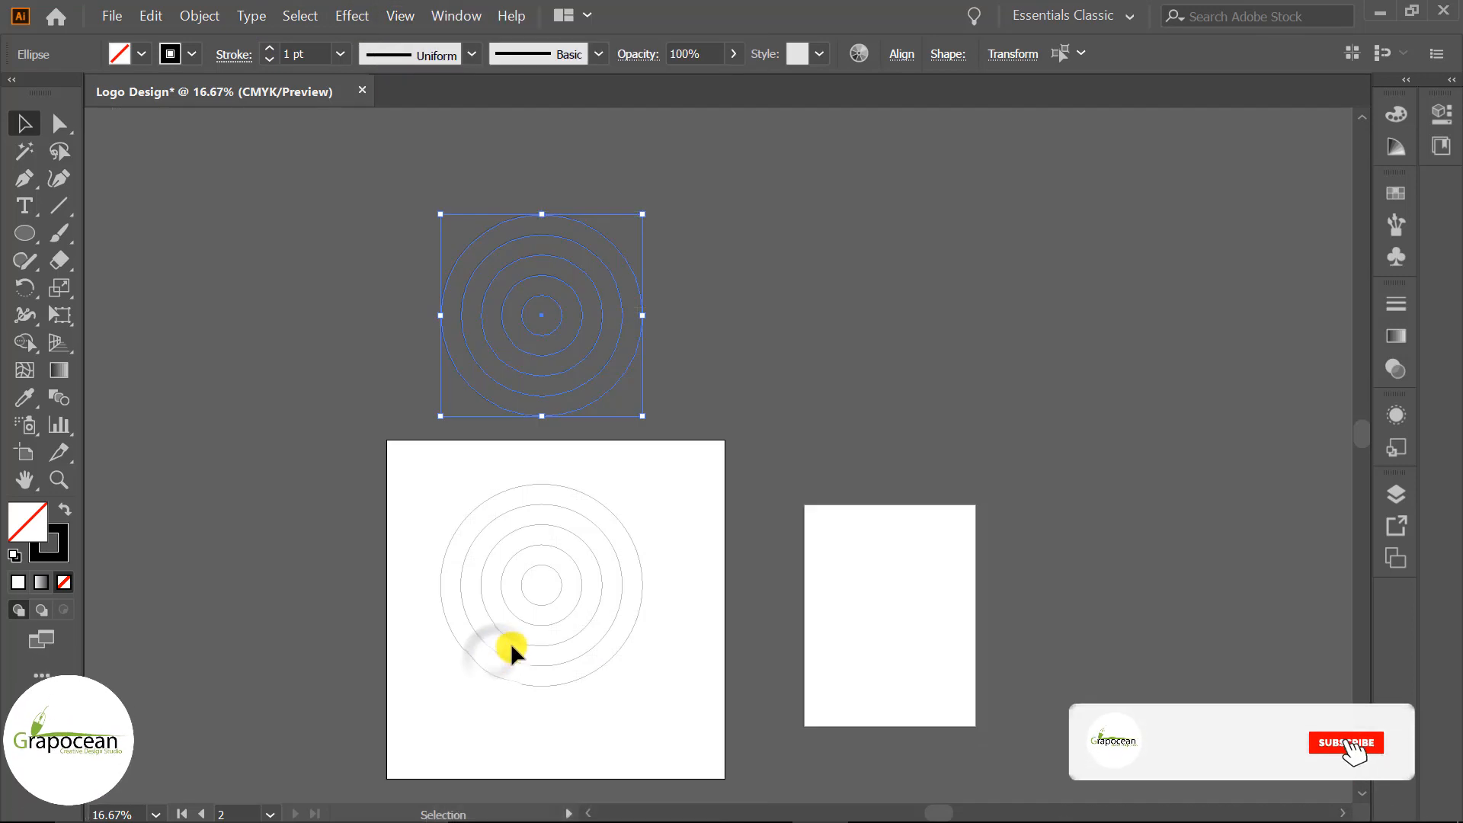
{"action": "scroll", "coordinate": [589, 638], "scroll_direction": "up", "scroll_amount": 1}
{"action": "scroll", "coordinate": [627, 605], "scroll_direction": "up", "scroll_amount": 1}
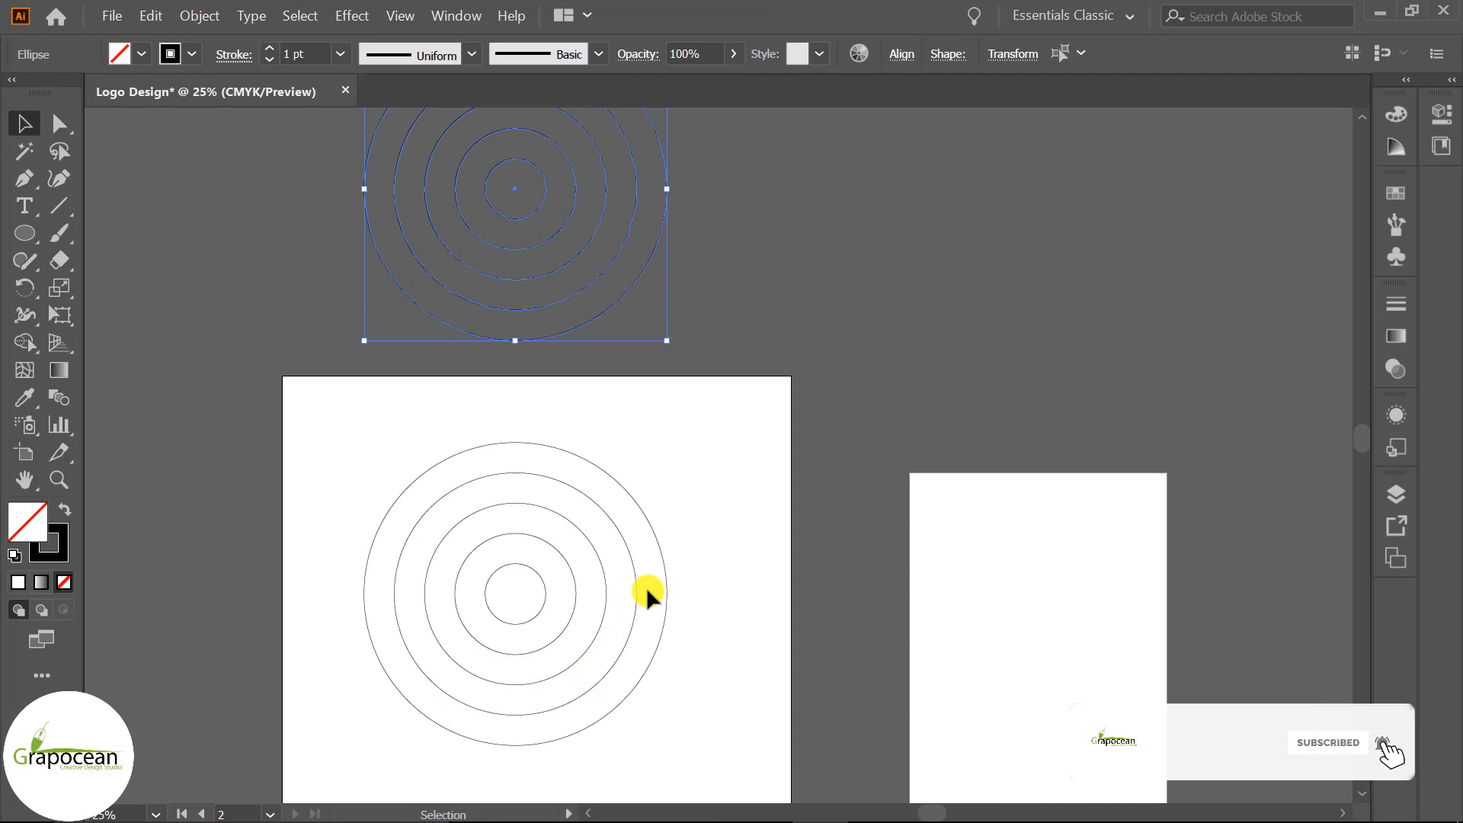
{"action": "left_click", "coordinate": [720, 301]}
{"action": "scroll", "coordinate": [693, 305], "scroll_direction": "up", "scroll_amount": 2}
{"action": "scroll", "coordinate": [716, 398], "scroll_direction": "up", "scroll_amount": 1}
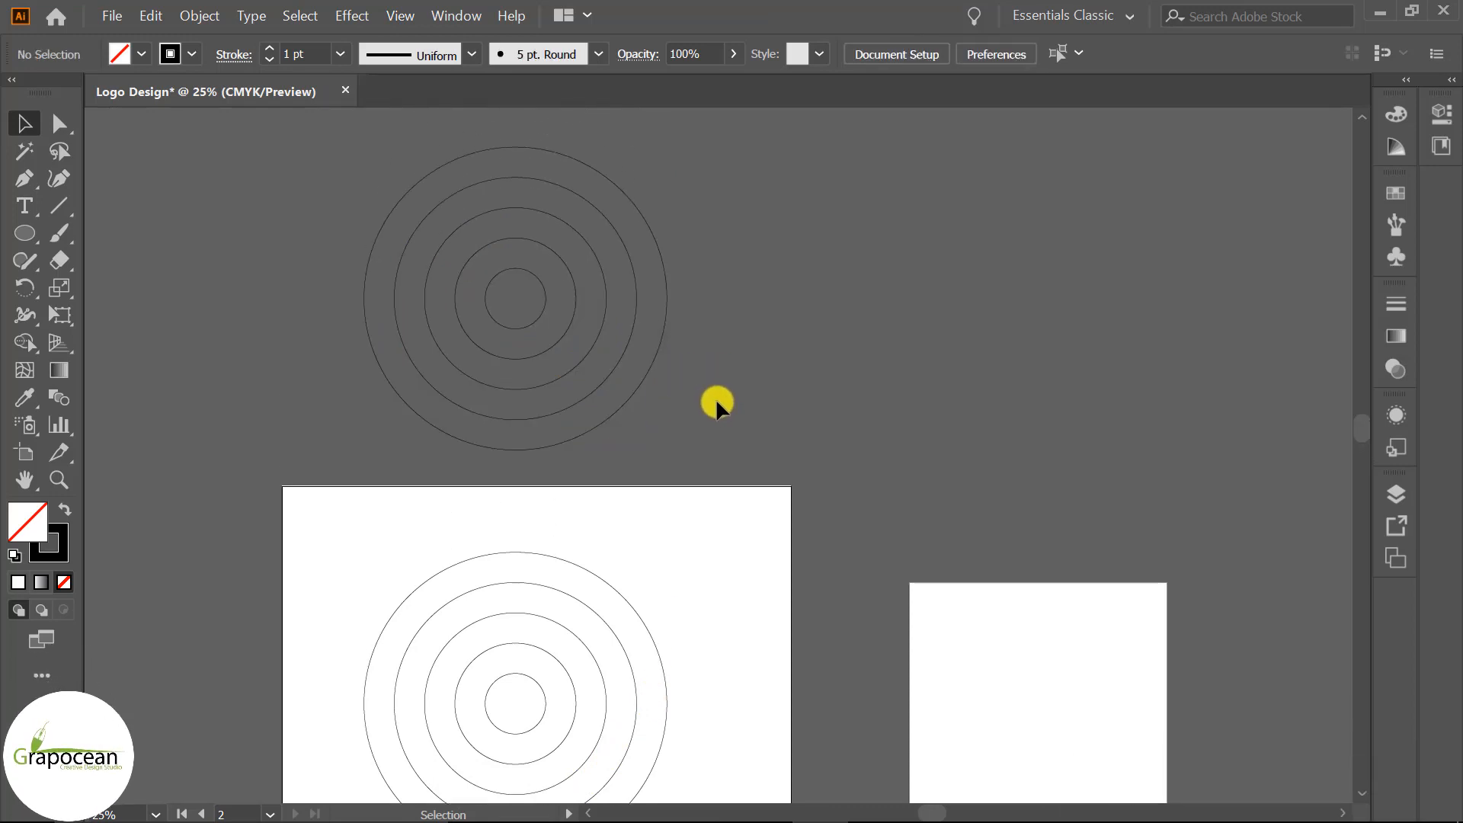
Duplicate the upper set of circles horizontally to the right so the copy's centre sits on the original's outermost circle.
{"action": "left_click_drag", "start_coordinate": [312, 193], "coordinate": [314, 195]}
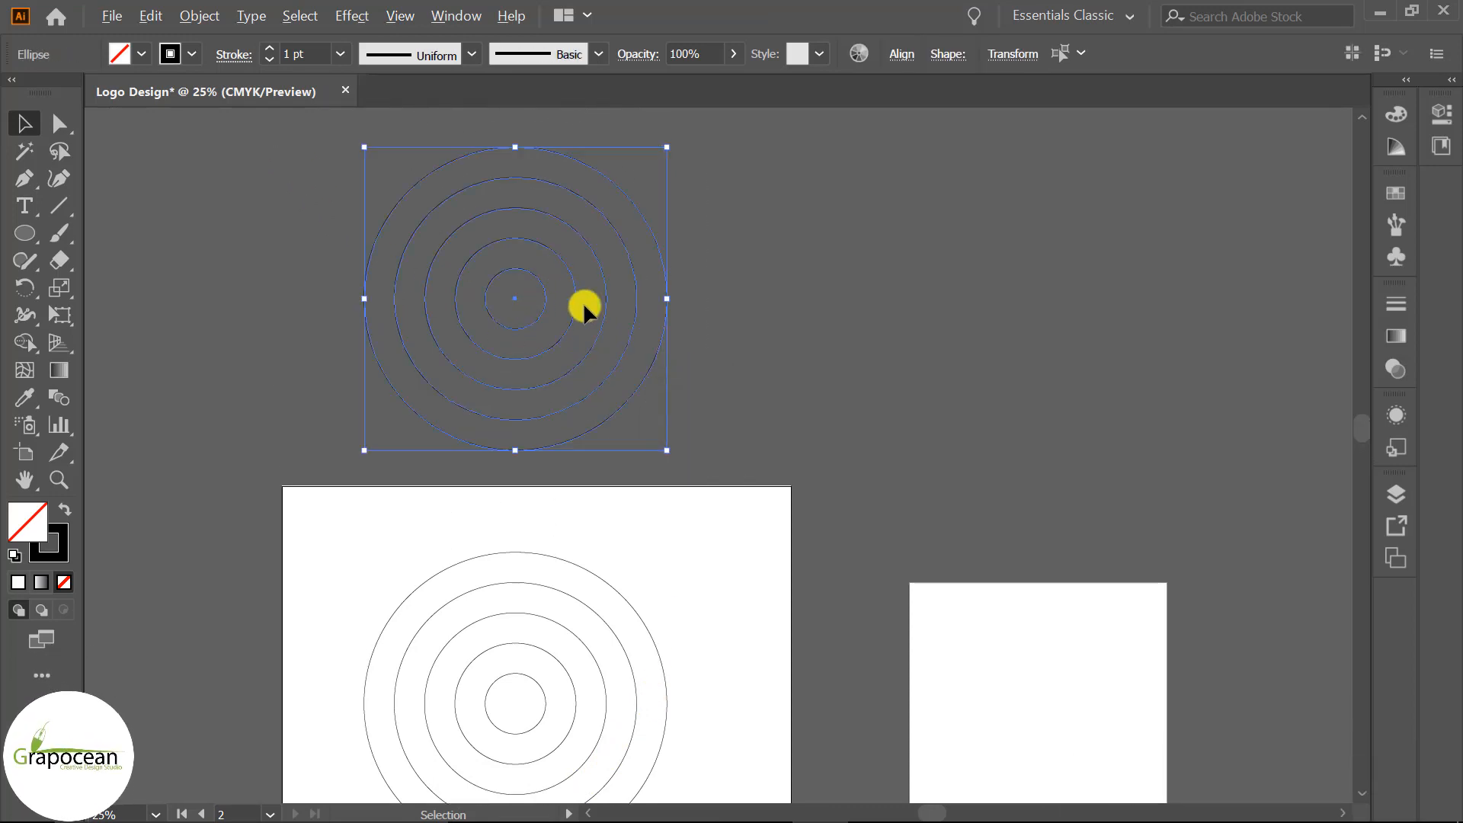
{"action": "left_click", "coordinate": [762, 352]}
{"action": "left_click_drag", "start_coordinate": [340, 134], "coordinate": [530, 281]}
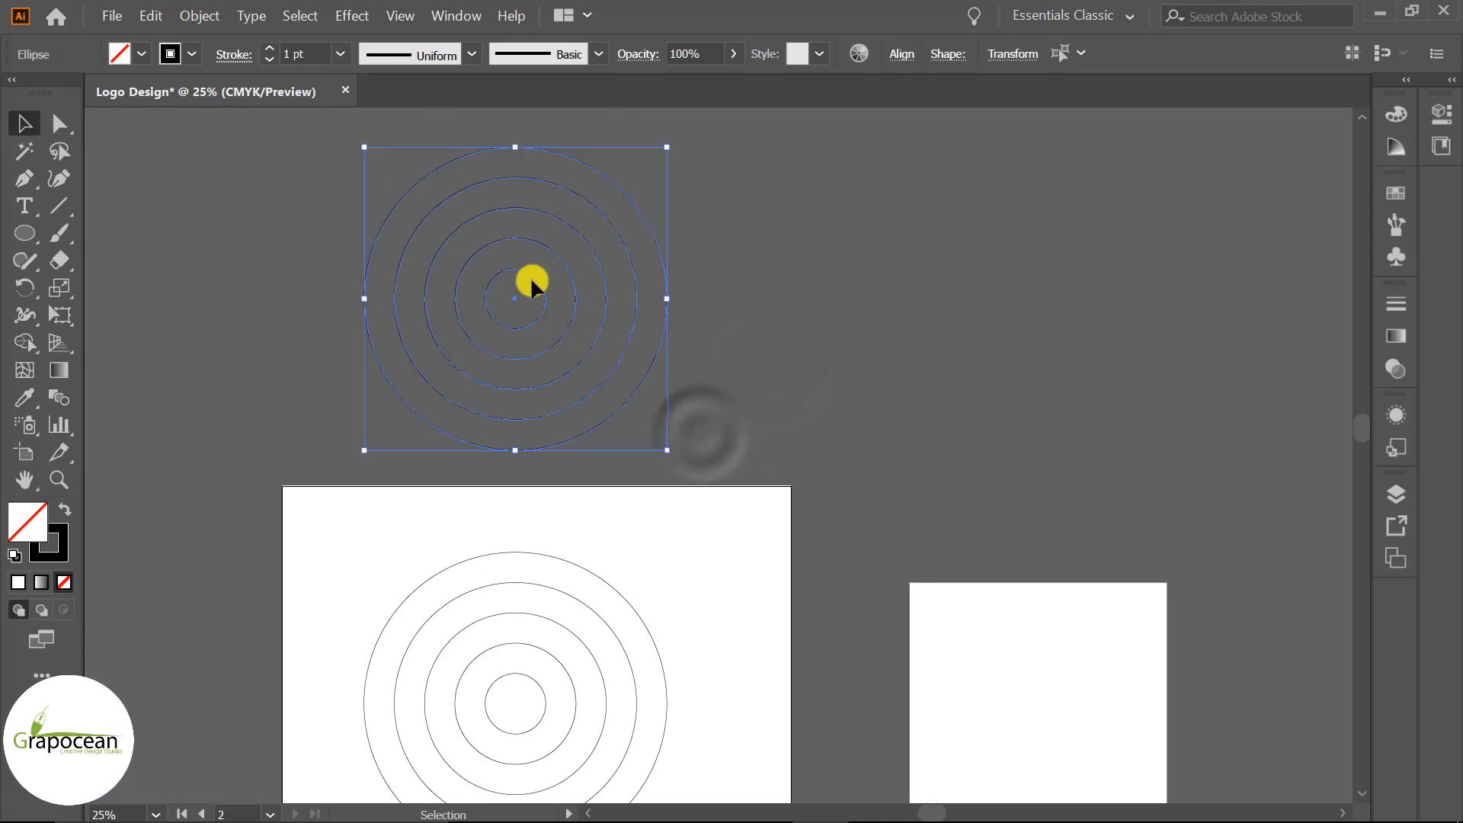
{"action": "left_click", "coordinate": [706, 333]}
{"action": "left_click_drag", "start_coordinate": [399, 240], "coordinate": [491, 248]}
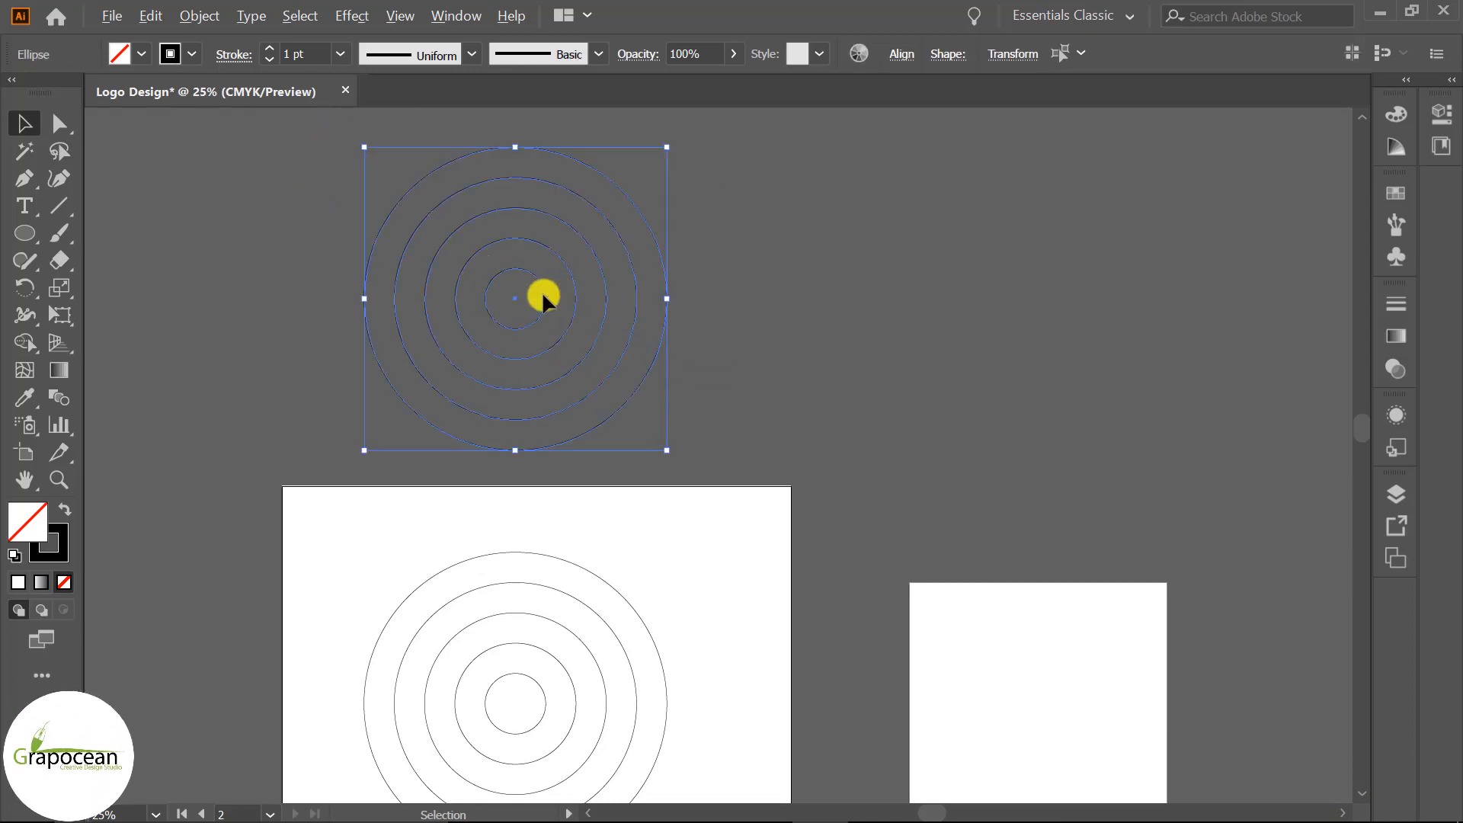
{"action": "left_click", "coordinate": [728, 373]}
{"action": "left_click_drag", "start_coordinate": [327, 173], "coordinate": [488, 244]}
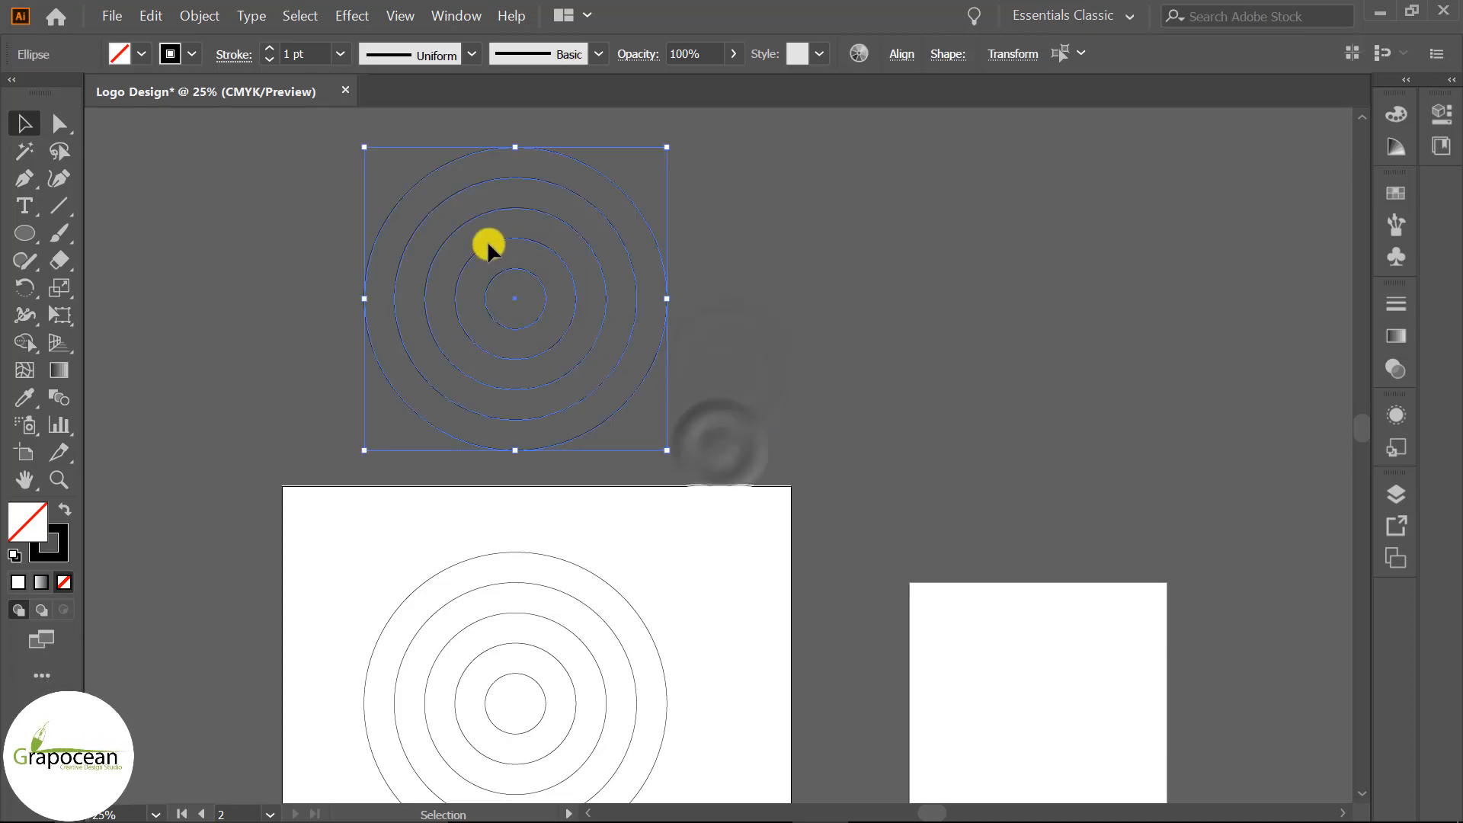
{"action": "left_click_drag", "start_coordinate": [551, 294], "coordinate": [700, 301]}
{"action": "left_click", "coordinate": [933, 363]}
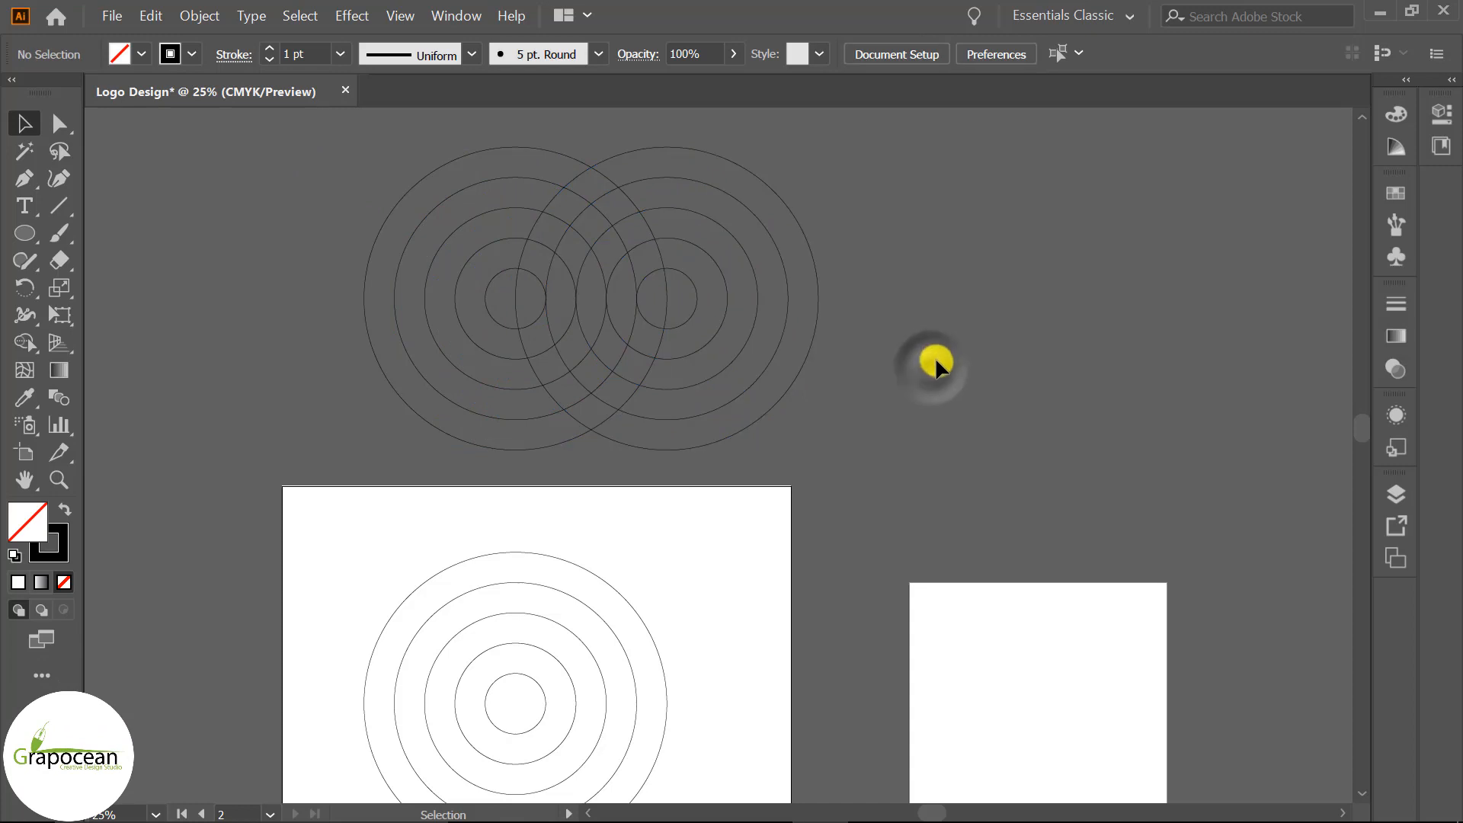
Draw a rectangle about 2520 x 1332 pt around the two overlapping circle sets above the square artboard.
{"action": "key", "text": "ctrl+plus"}
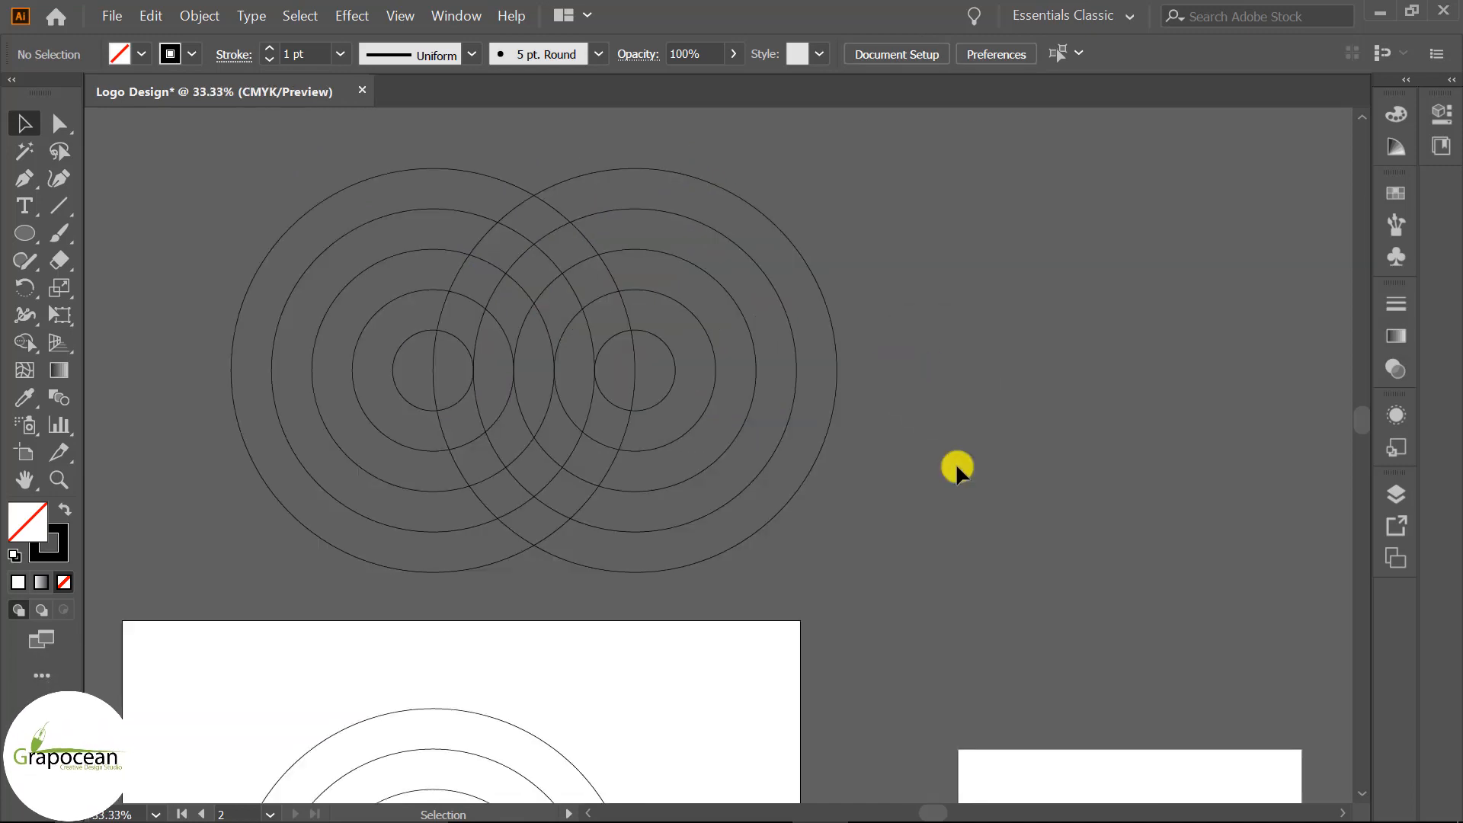
{"action": "key", "text": "ctrl+minus"}
{"action": "key", "text": "ctrl+minus"}
{"action": "key", "text": "ctrl+minus"}
{"action": "scroll", "coordinate": [894, 459], "scroll_direction": "down", "scroll_amount": 2}
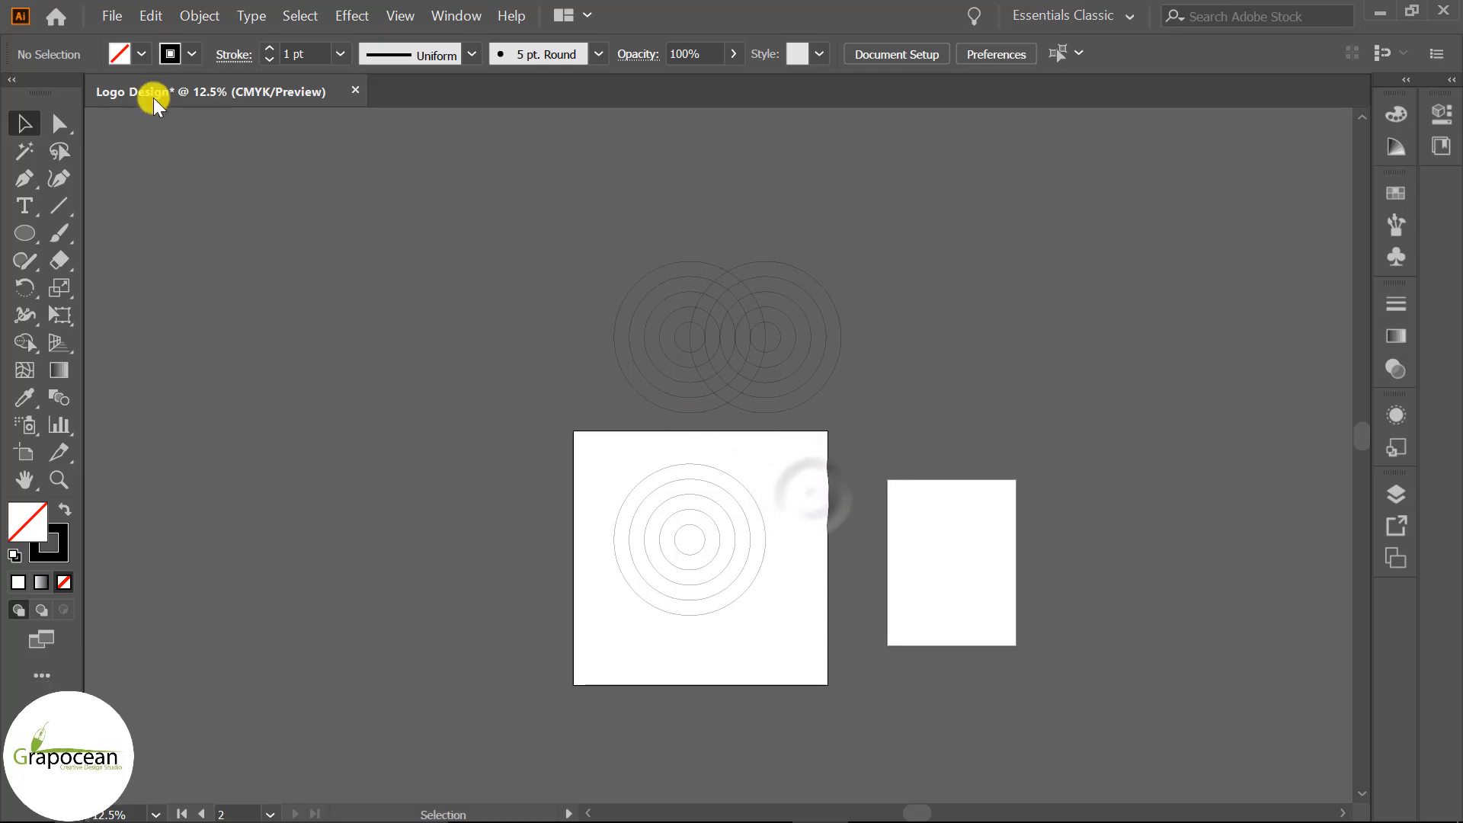
{"action": "left_click", "coordinate": [199, 15]}
{"action": "left_click", "coordinate": [109, 314]}
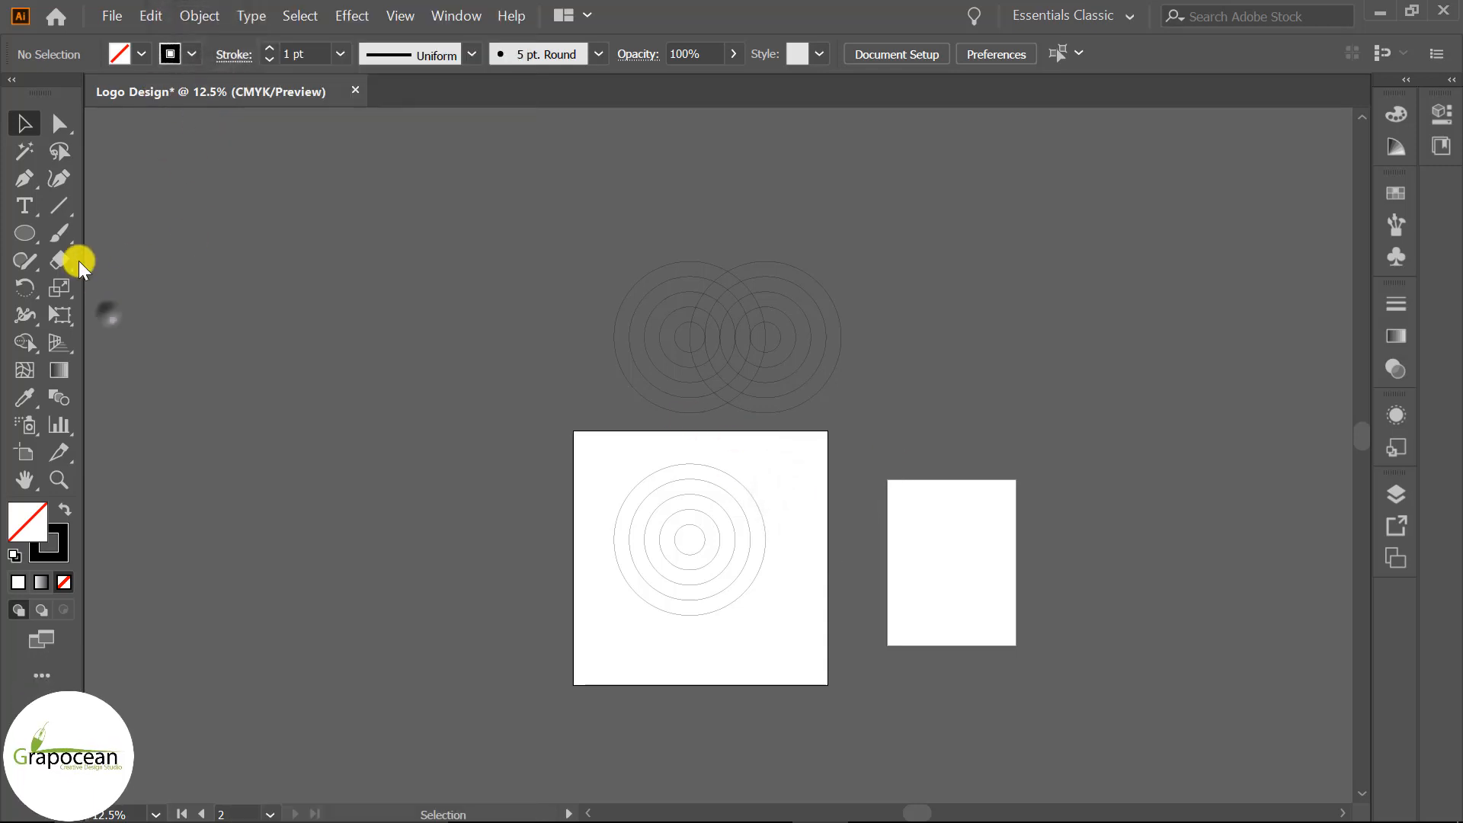
{"action": "left_click_drag", "start_coordinate": [18, 231], "coordinate": [147, 232]}
{"action": "left_click_drag", "start_coordinate": [469, 188], "coordinate": [999, 467]}
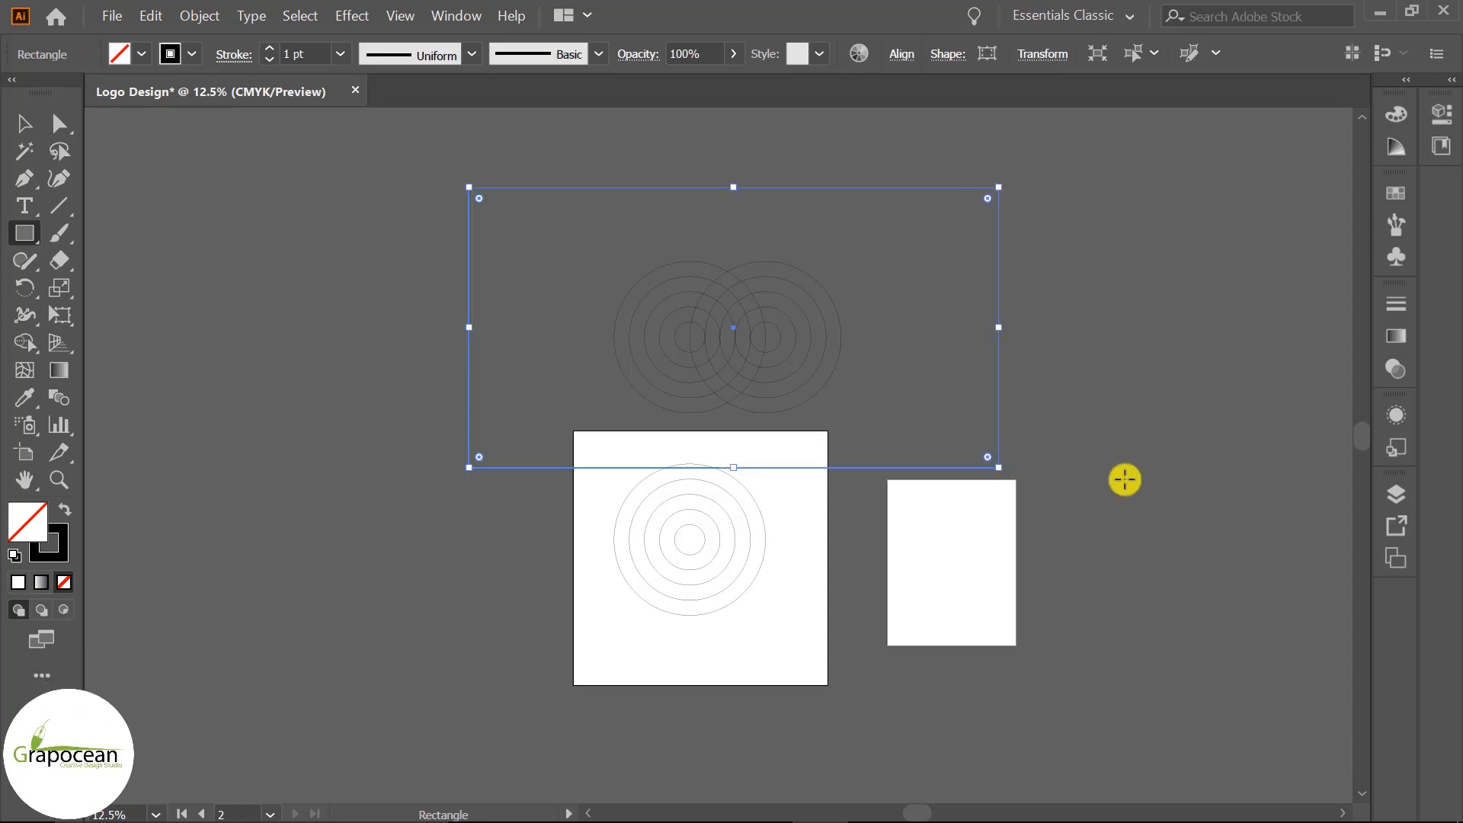
Give the large rectangle a white fill and no stroke.
{"action": "left_click", "coordinate": [186, 59]}
{"action": "left_click", "coordinate": [16, 92]}
{"action": "left_click", "coordinate": [125, 57]}
{"action": "left_click", "coordinate": [132, 62]}
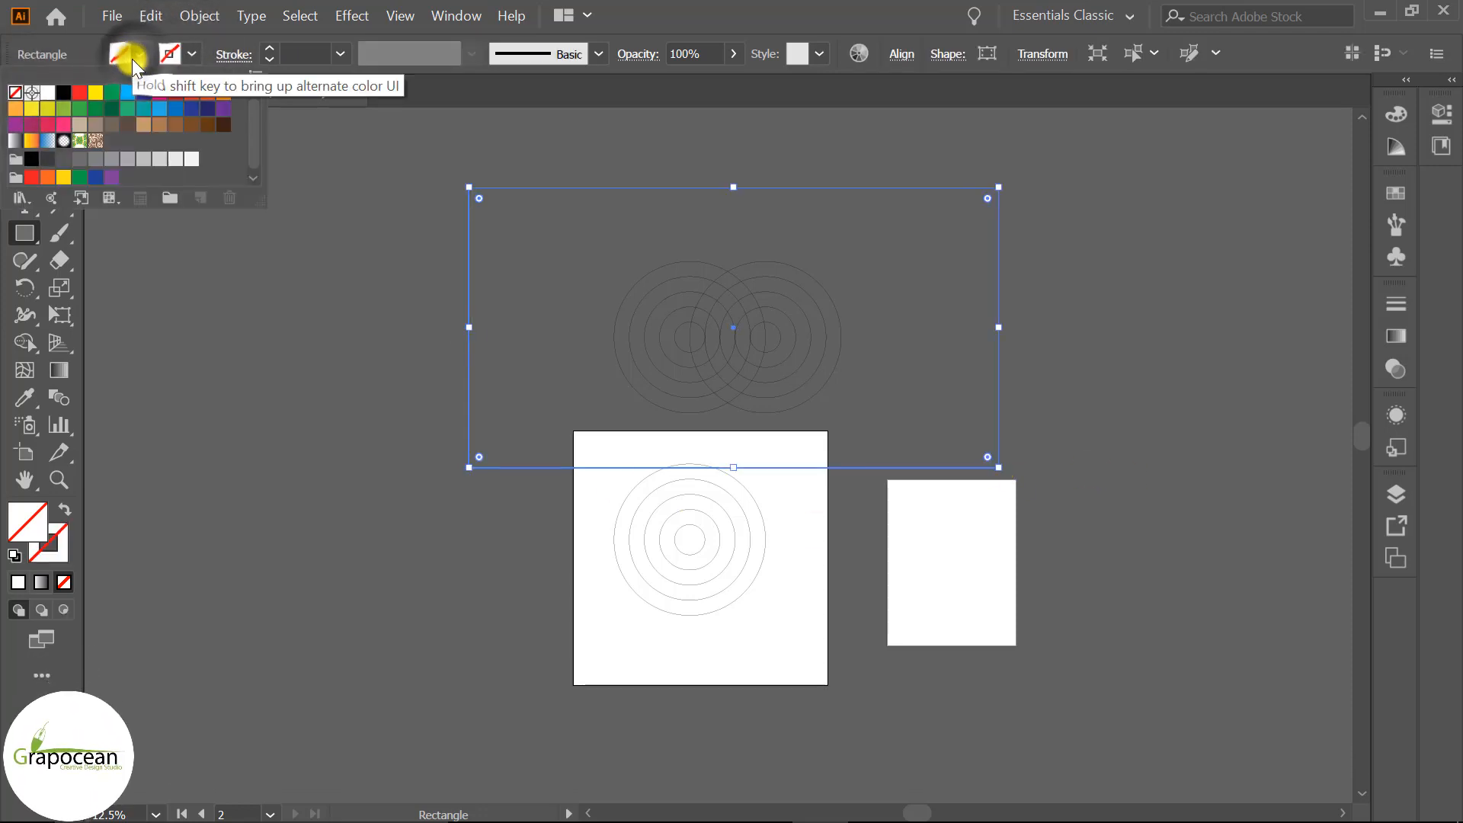
{"action": "left_click", "coordinate": [47, 92]}
{"action": "left_click", "coordinate": [251, 404]}
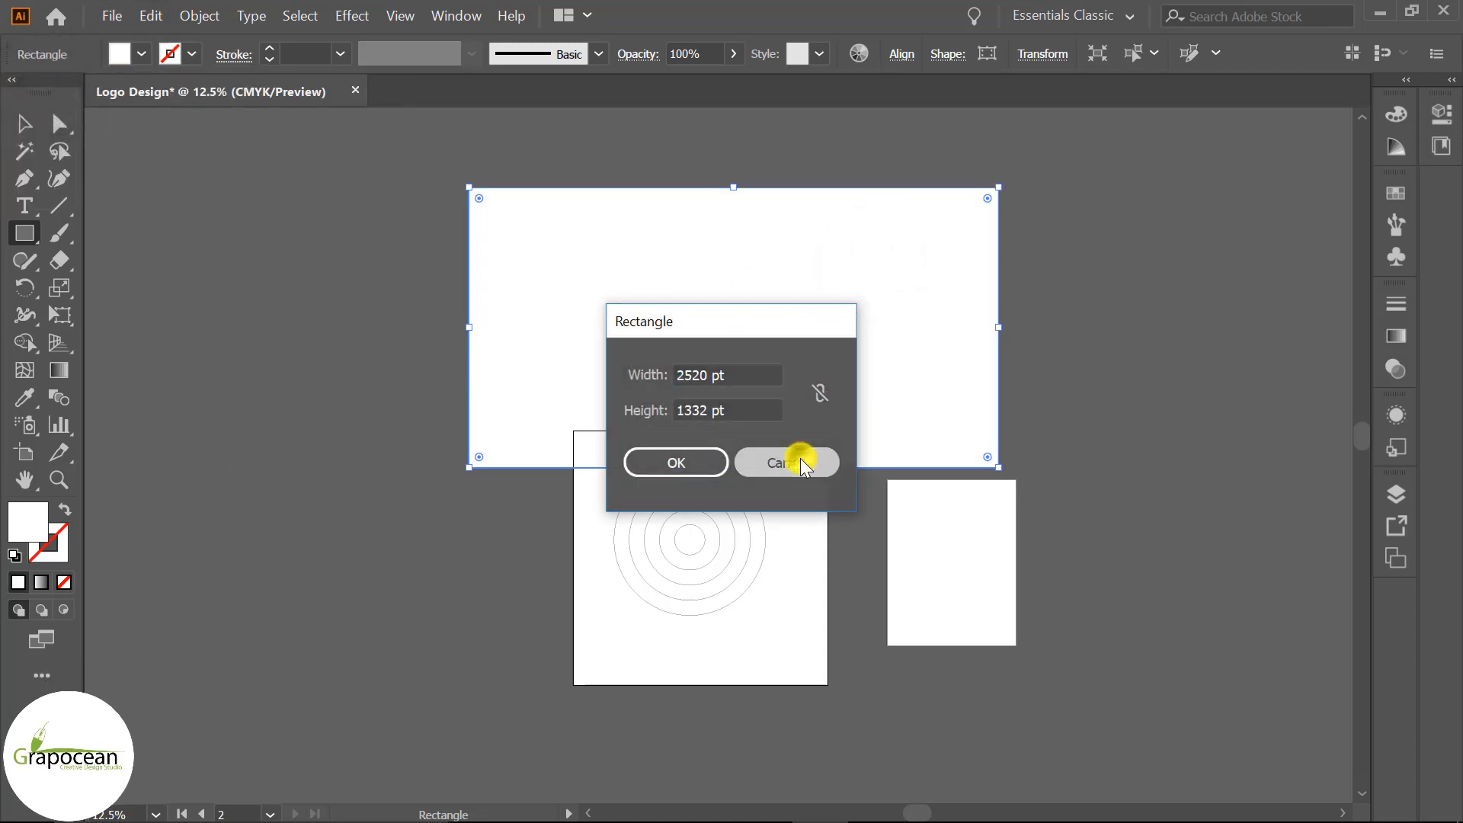
{"action": "left_click", "coordinate": [807, 462]}
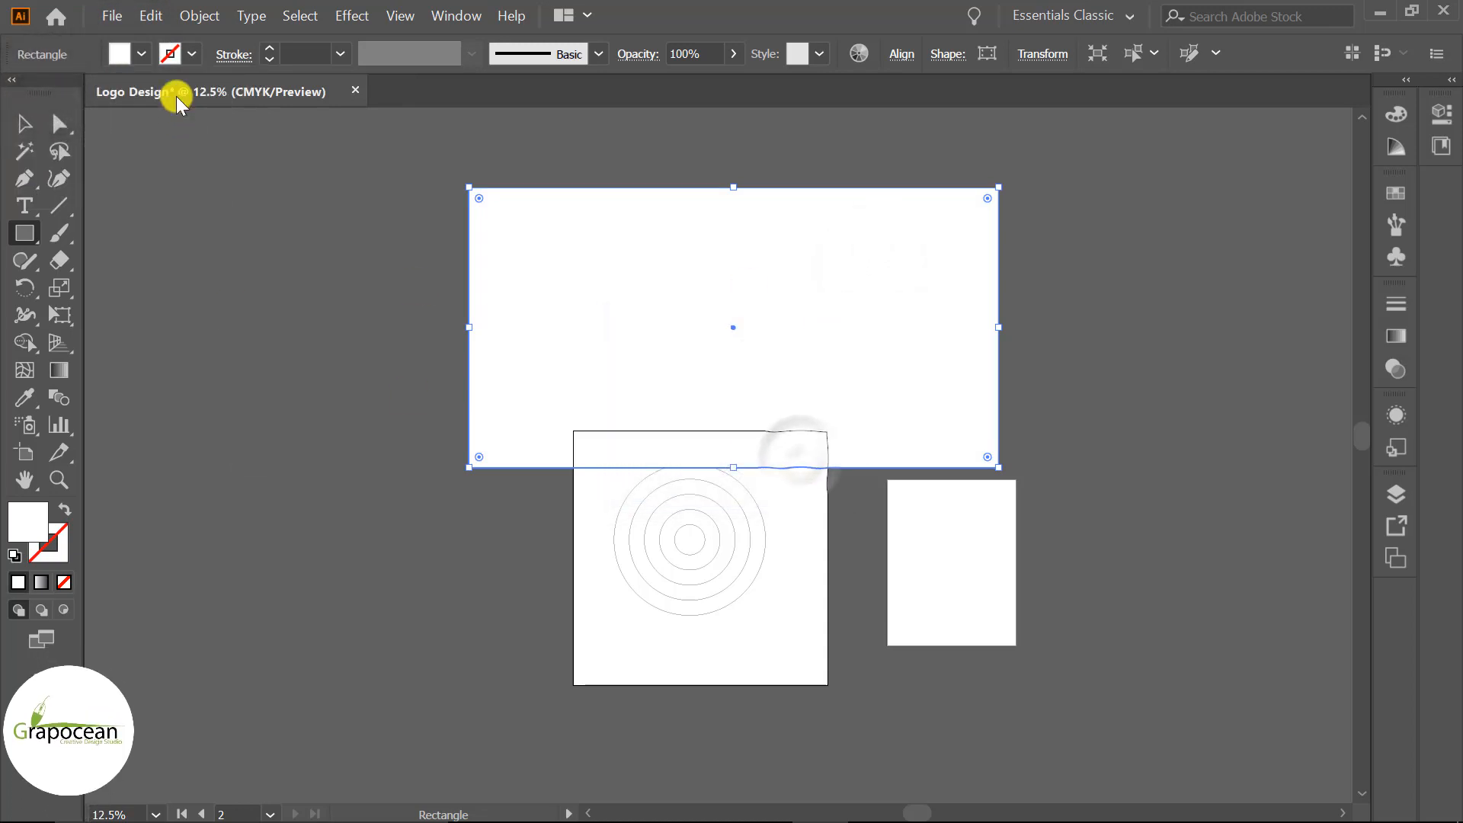
Convert the large white rectangle into an artboard behind the overlapping circles.
{"action": "left_click", "coordinate": [211, 24]}
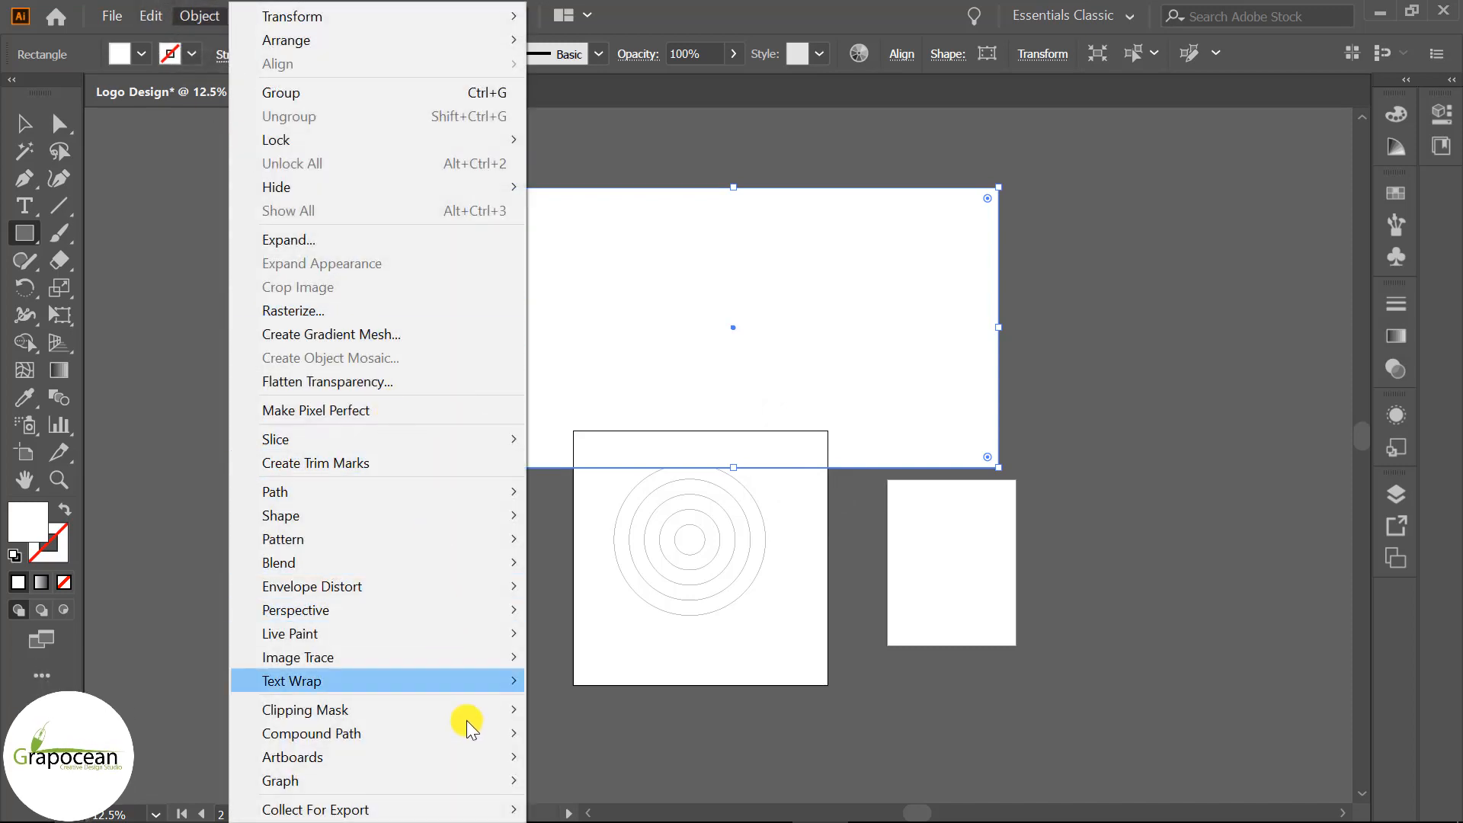
{"action": "mouse_move", "coordinate": [477, 759]}
{"action": "left_click", "coordinate": [650, 674]}
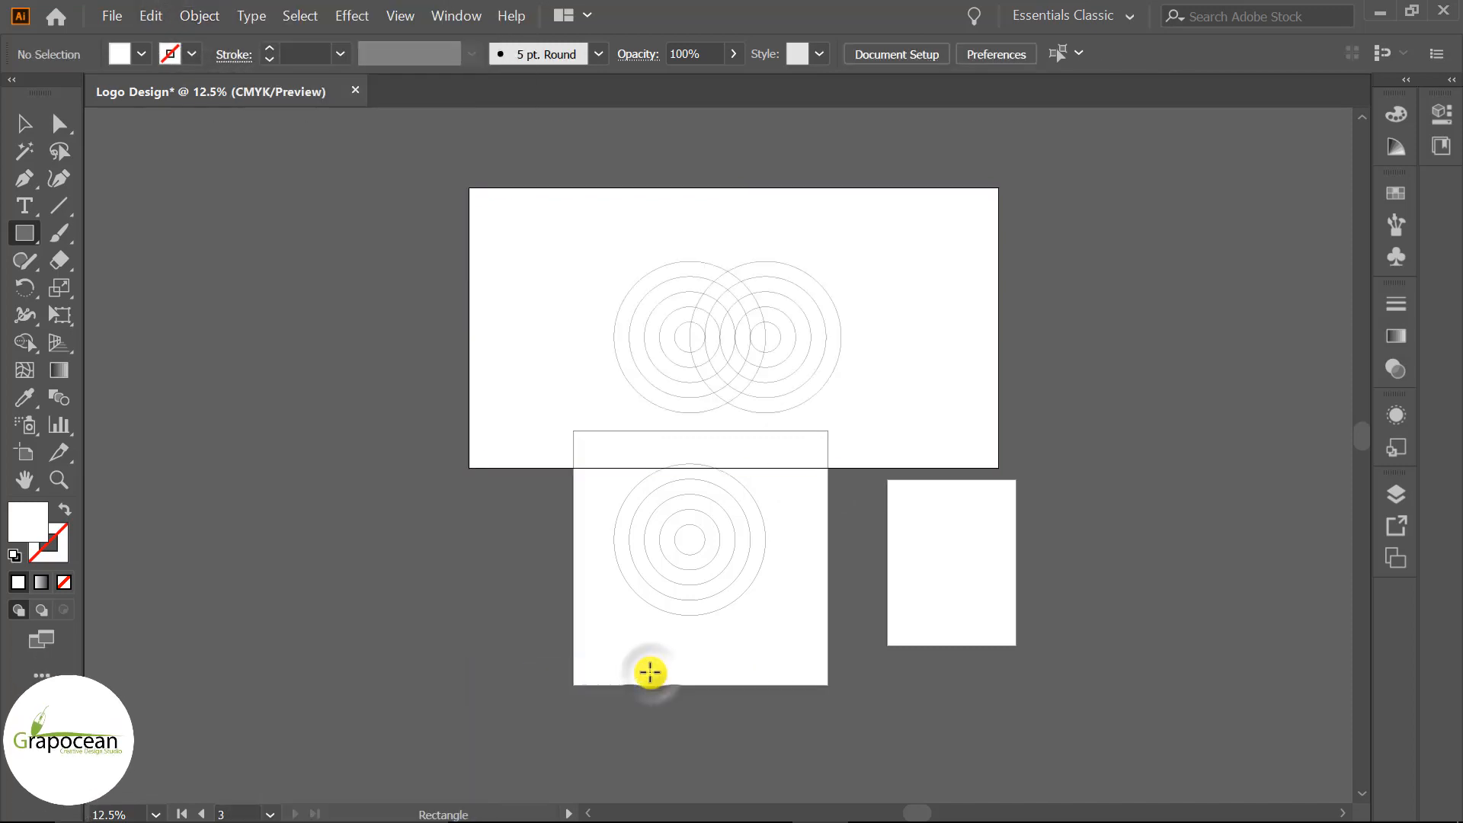
Show the document grid again behind the overlapping circle sets.
{"action": "left_click", "coordinate": [397, 16]}
{"action": "left_click", "coordinate": [576, 669]}
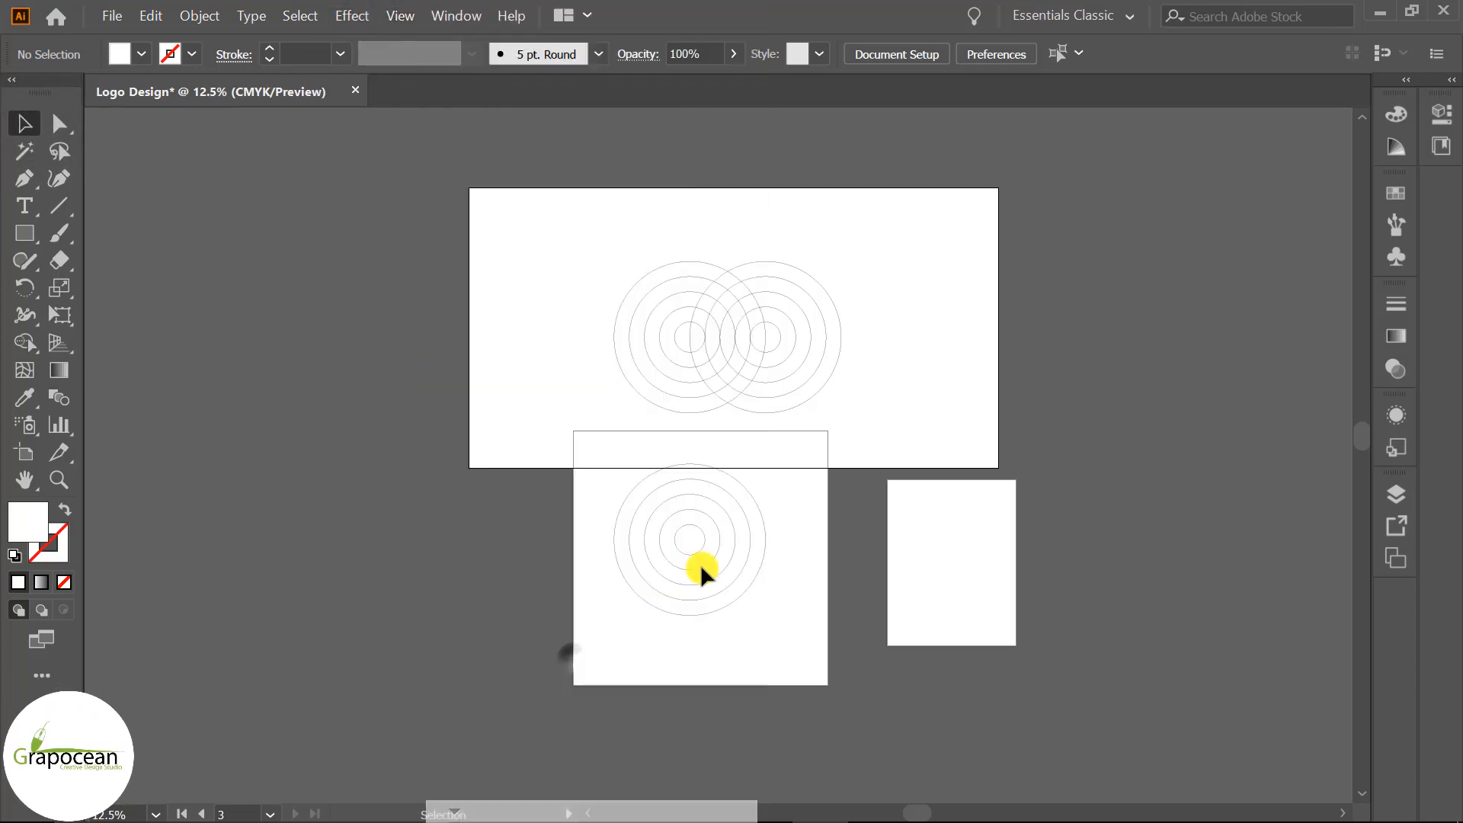
{"action": "scroll", "coordinate": [826, 333], "scroll_direction": "up", "scroll_amount": 2}
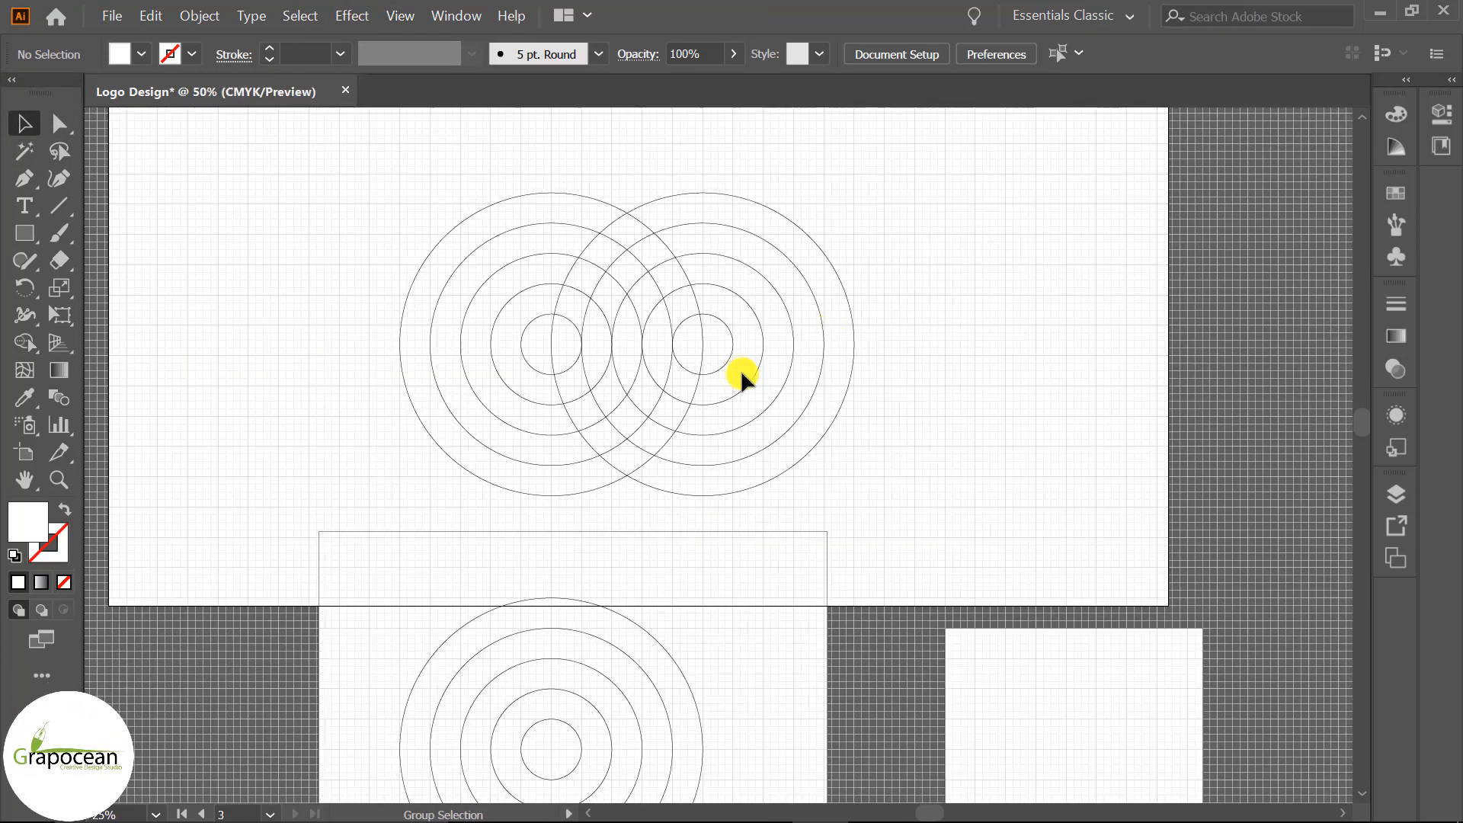
{"action": "scroll", "coordinate": [888, 411], "scroll_direction": "up", "scroll_amount": 2}
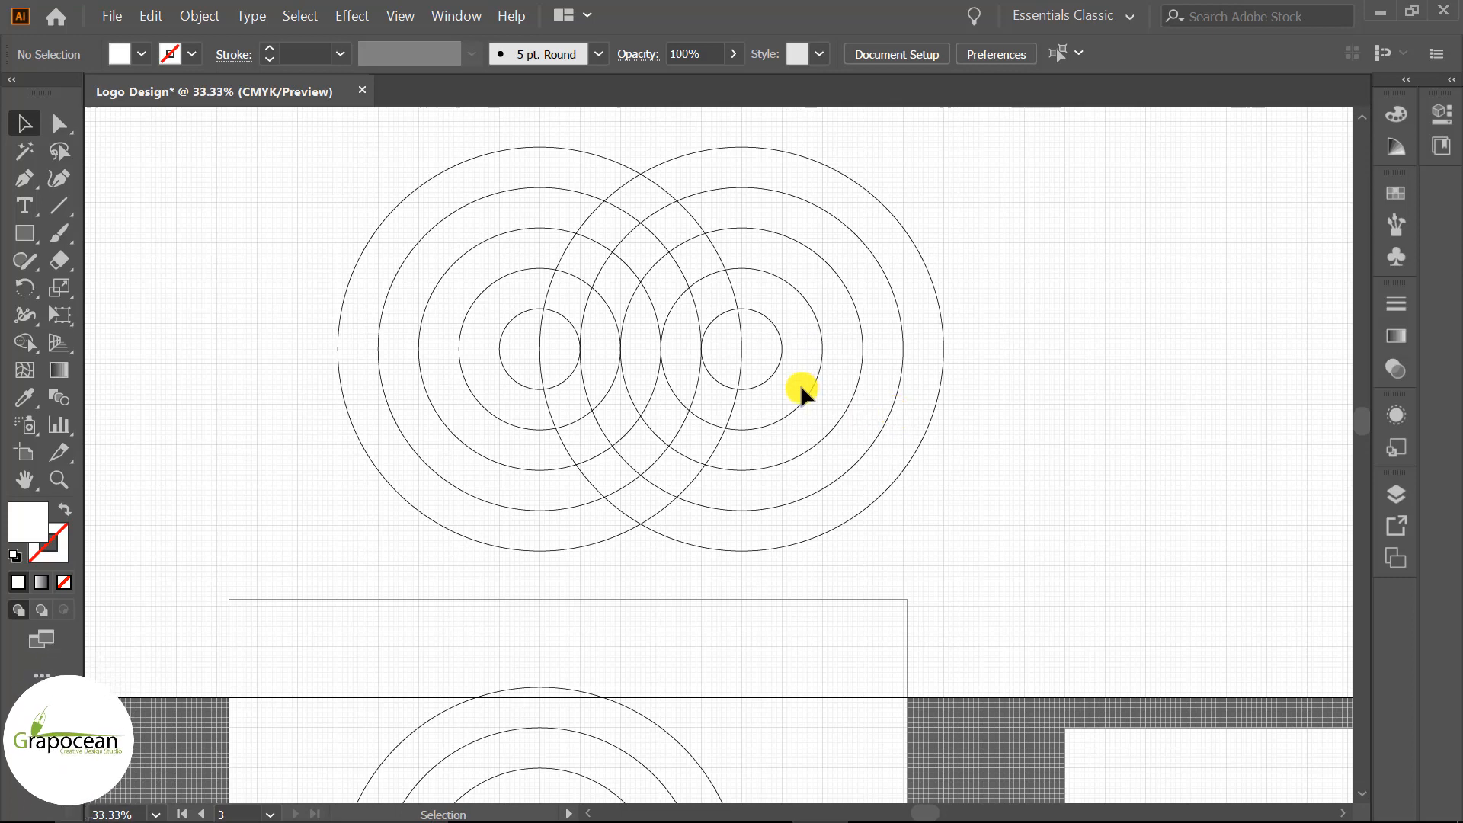
{"action": "left_click", "coordinate": [59, 208]}
{"action": "scroll", "coordinate": [496, 176], "scroll_direction": "up", "scroll_amount": 1}
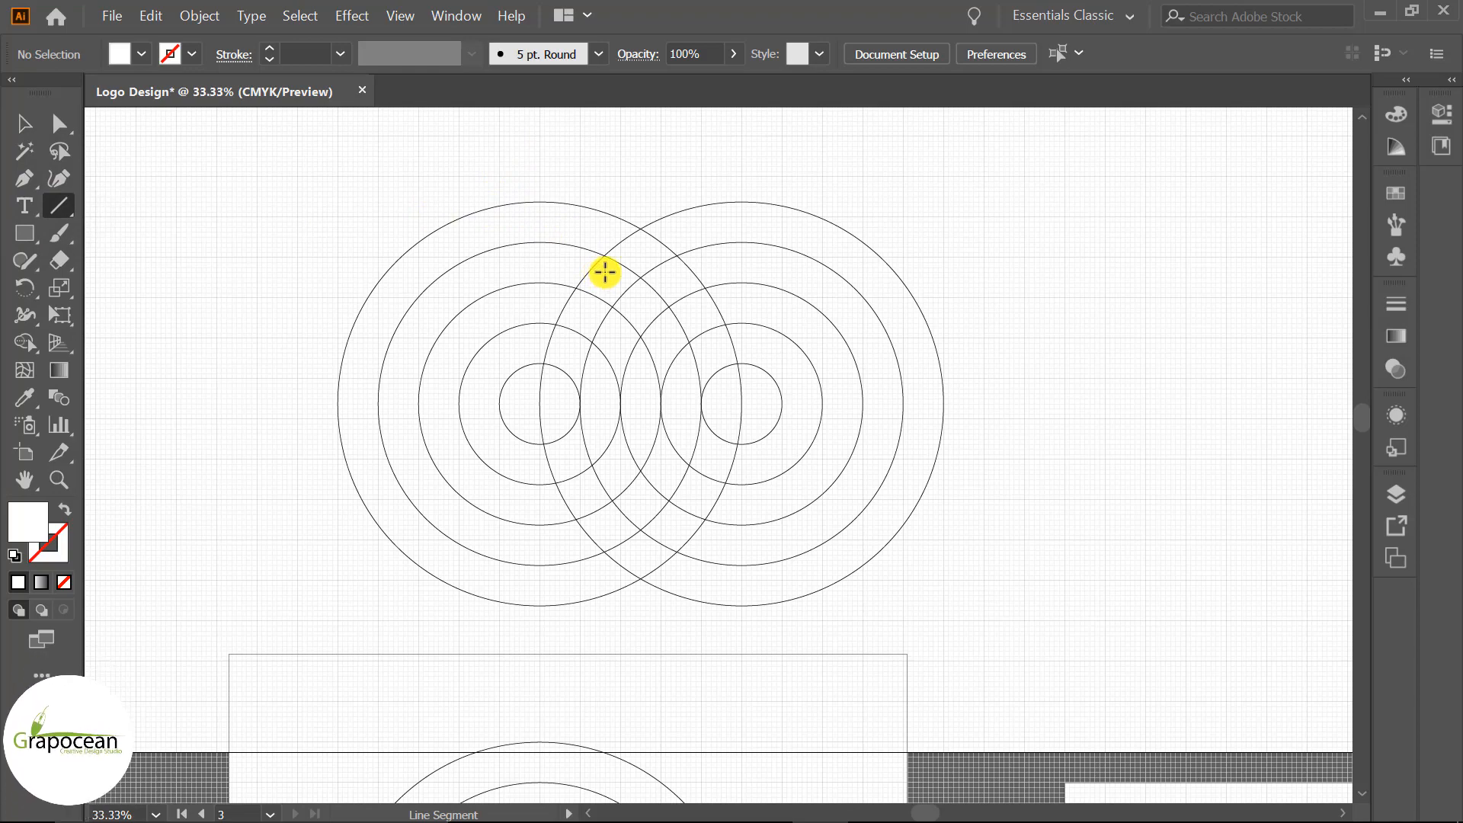
{"action": "scroll", "coordinate": [609, 271], "scroll_direction": "down", "scroll_amount": 3}
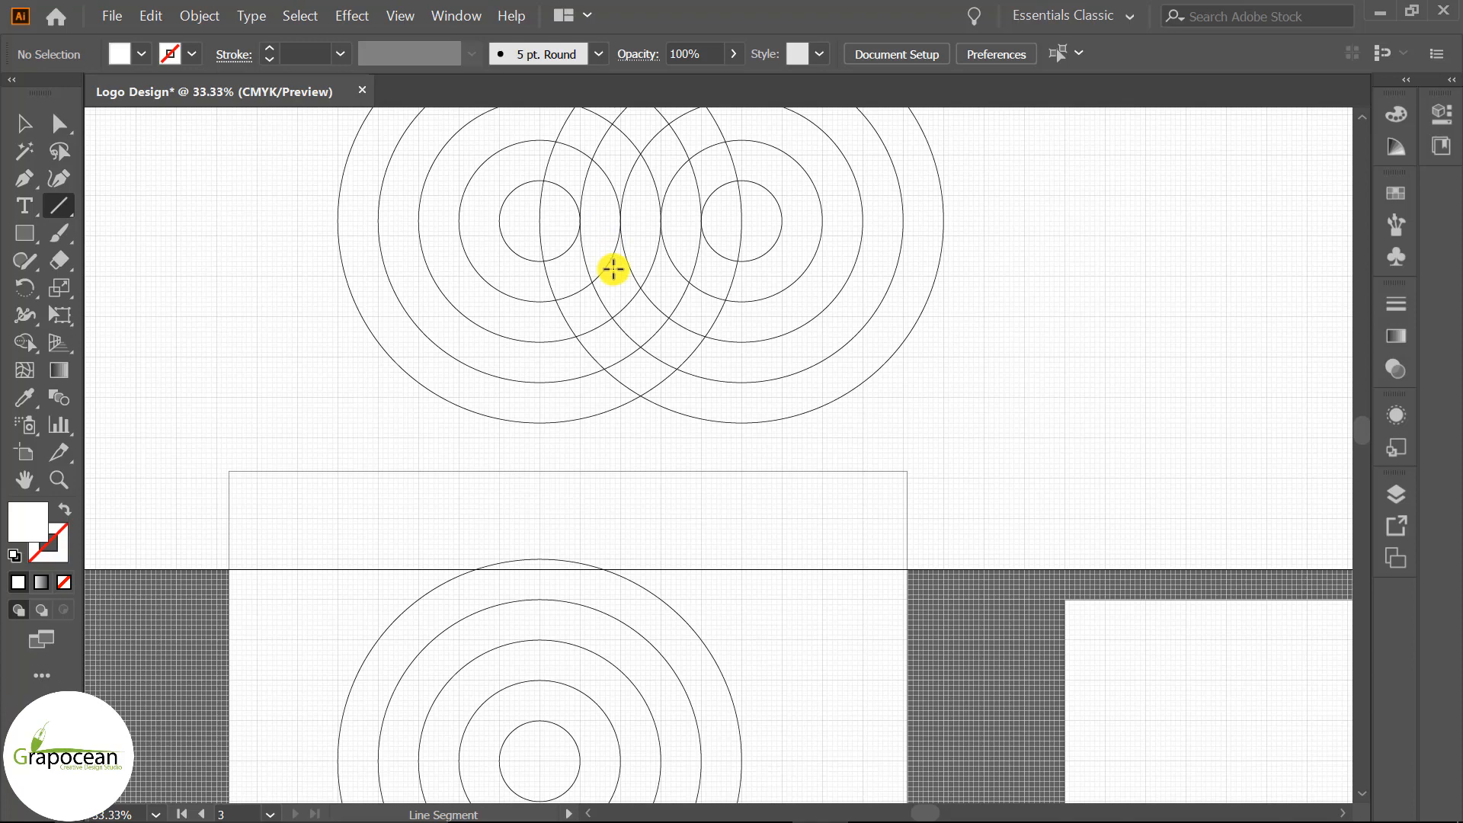
{"action": "scroll", "coordinate": [614, 269], "scroll_direction": "down", "scroll_amount": 2}
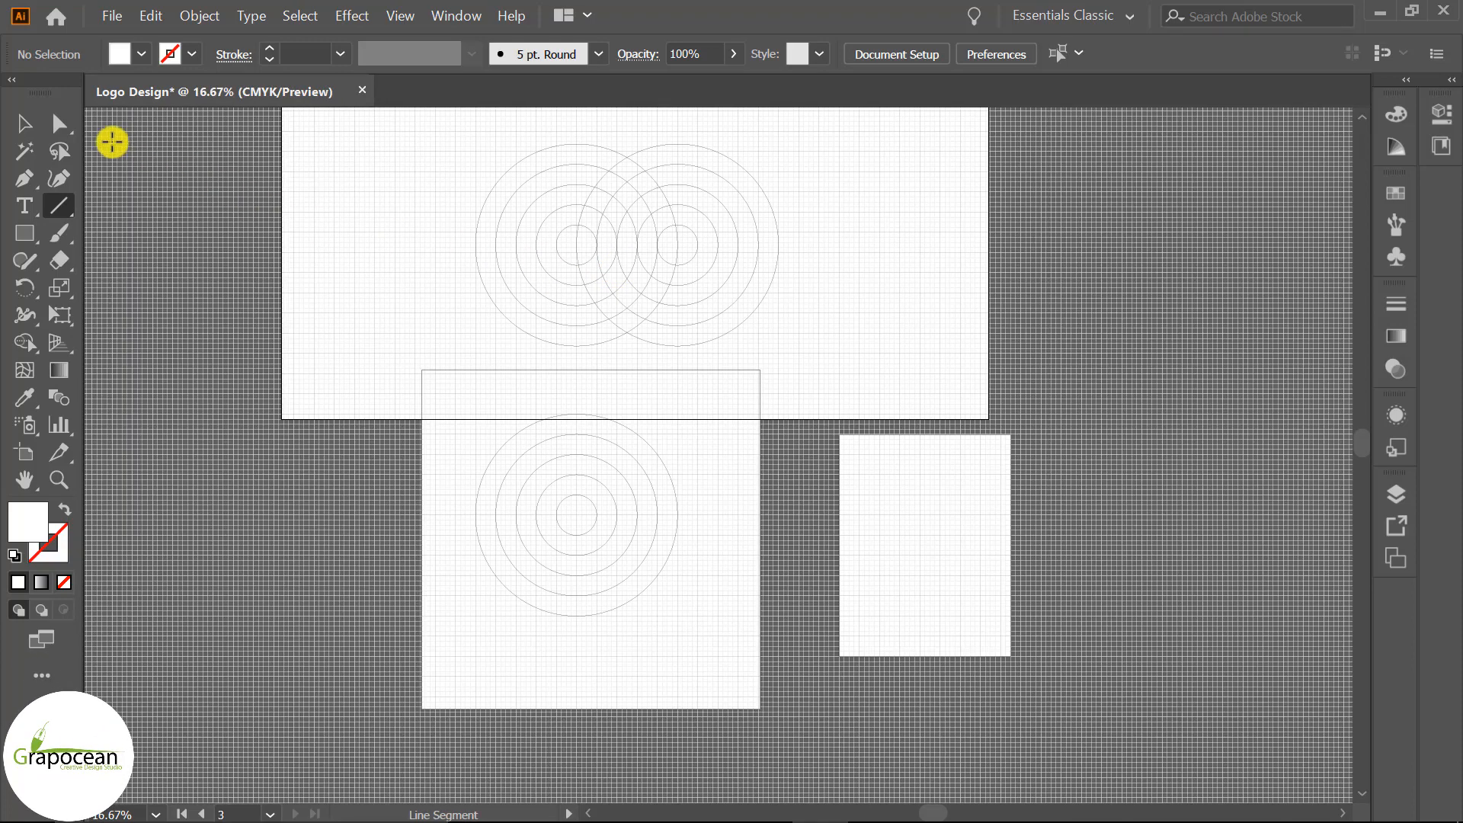
{"action": "left_click_drag", "start_coordinate": [425, 130], "coordinate": [821, 328]}
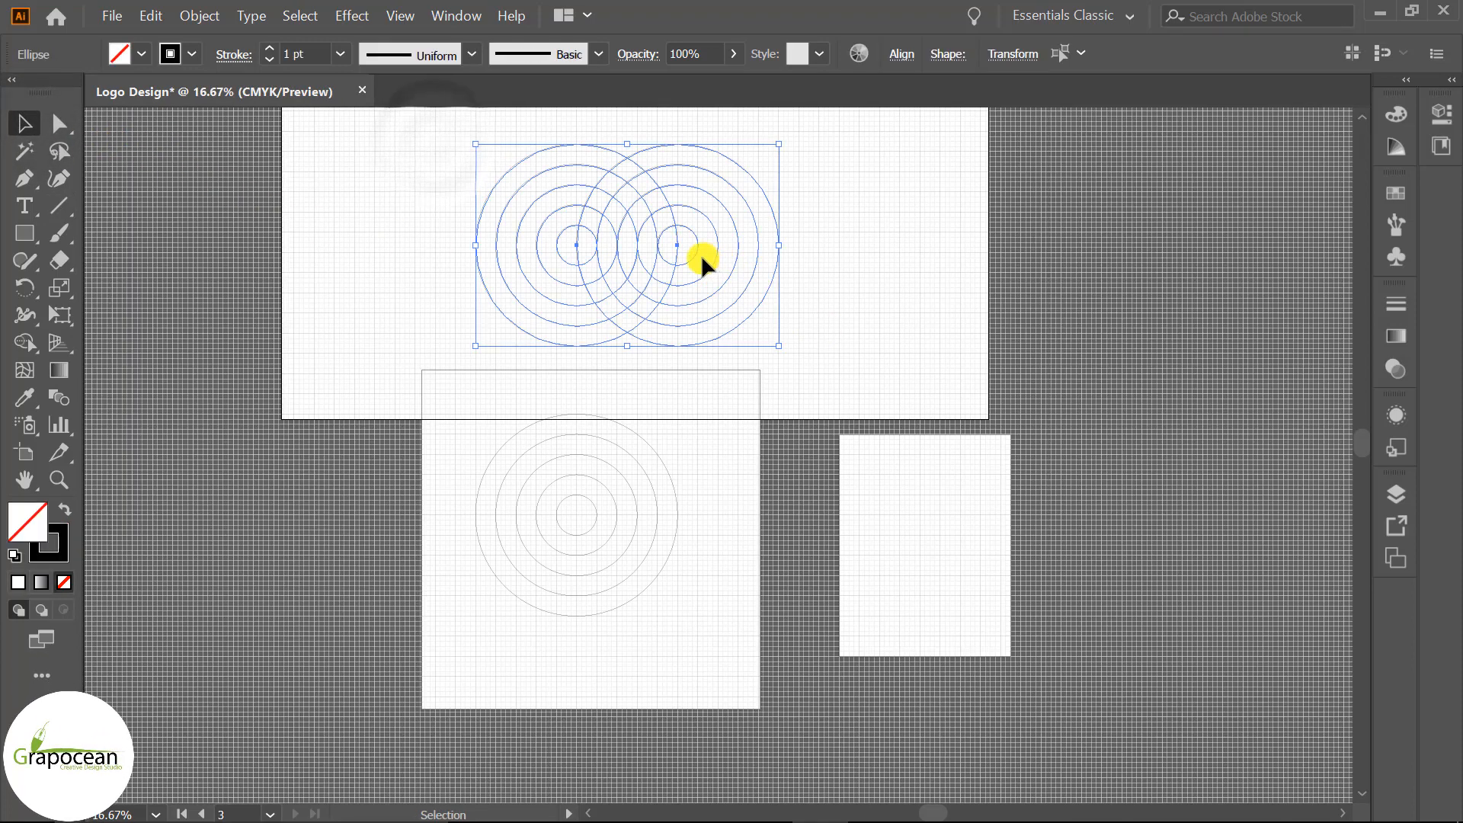
{"action": "scroll", "coordinate": [654, 313], "scroll_direction": "up", "scroll_amount": 1}
{"action": "scroll", "coordinate": [654, 313], "scroll_direction": "up", "scroll_amount": 1}
{"action": "scroll", "coordinate": [609, 378], "scroll_direction": "up", "scroll_amount": 4}
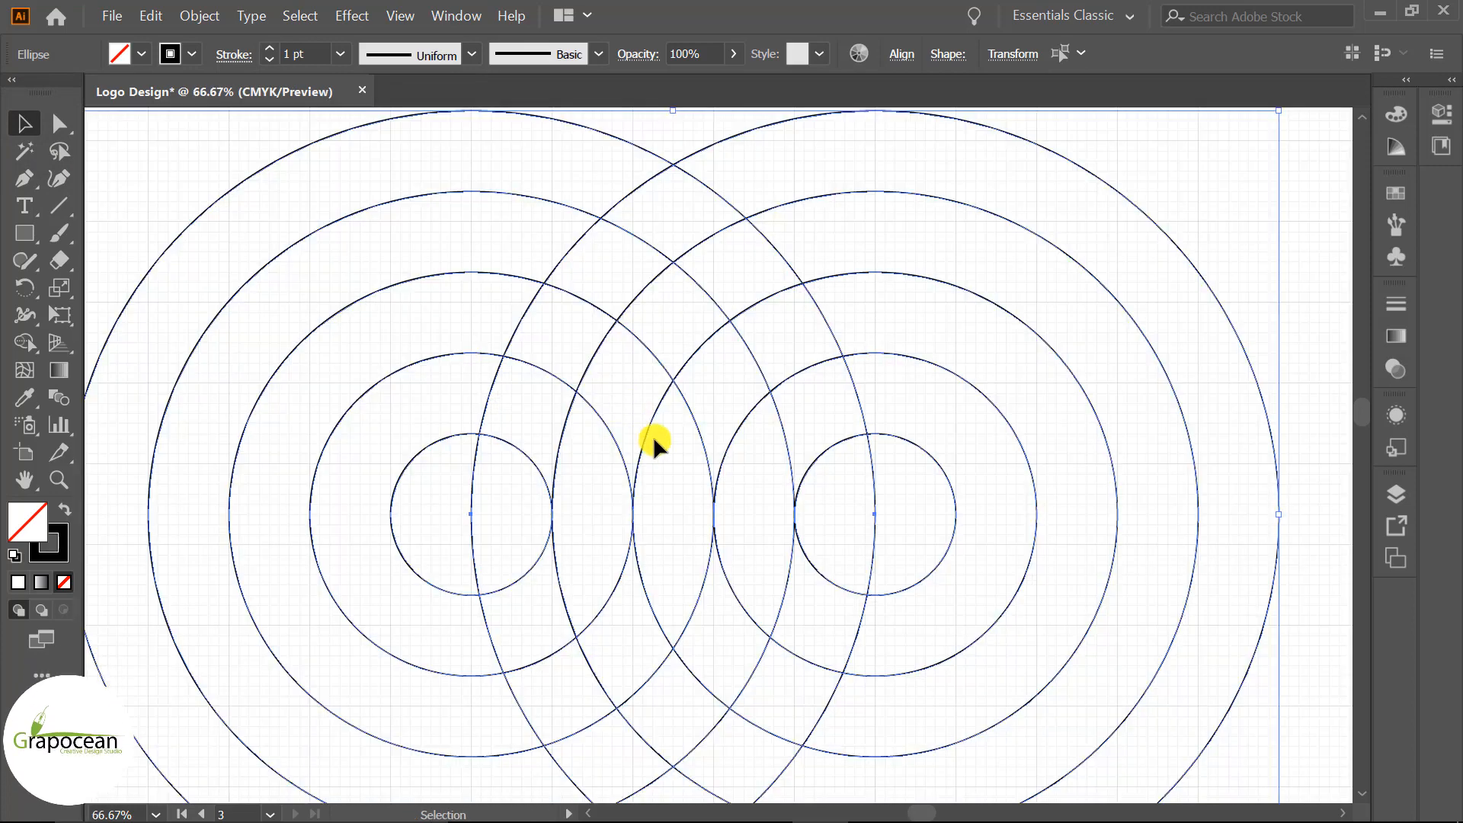
{"action": "left_click_drag", "start_coordinate": [632, 514], "coordinate": [640, 381]}
{"action": "scroll", "coordinate": [744, 383], "scroll_direction": "down", "scroll_amount": 2}
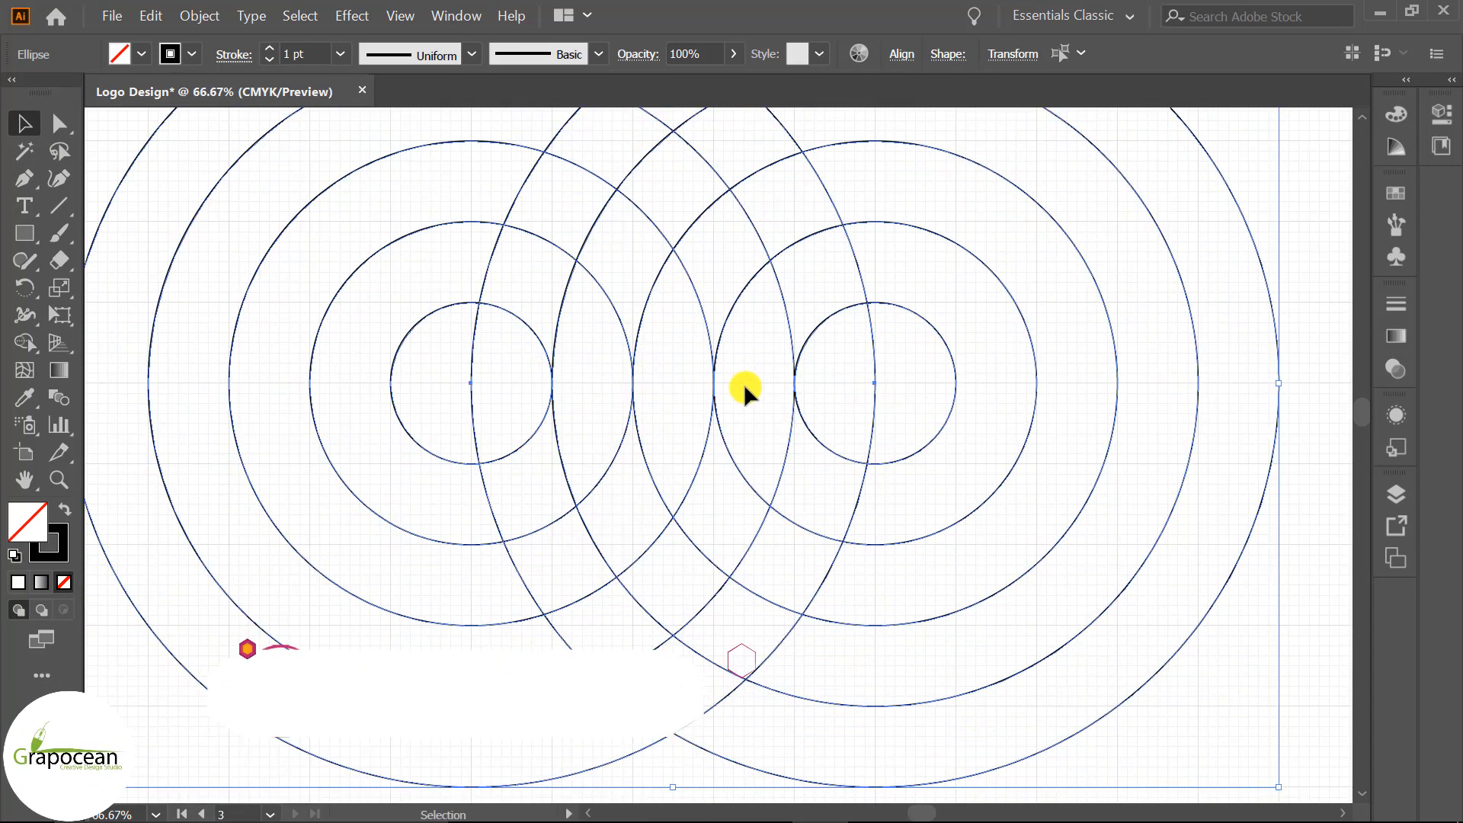
{"action": "left_click", "coordinate": [1094, 487]}
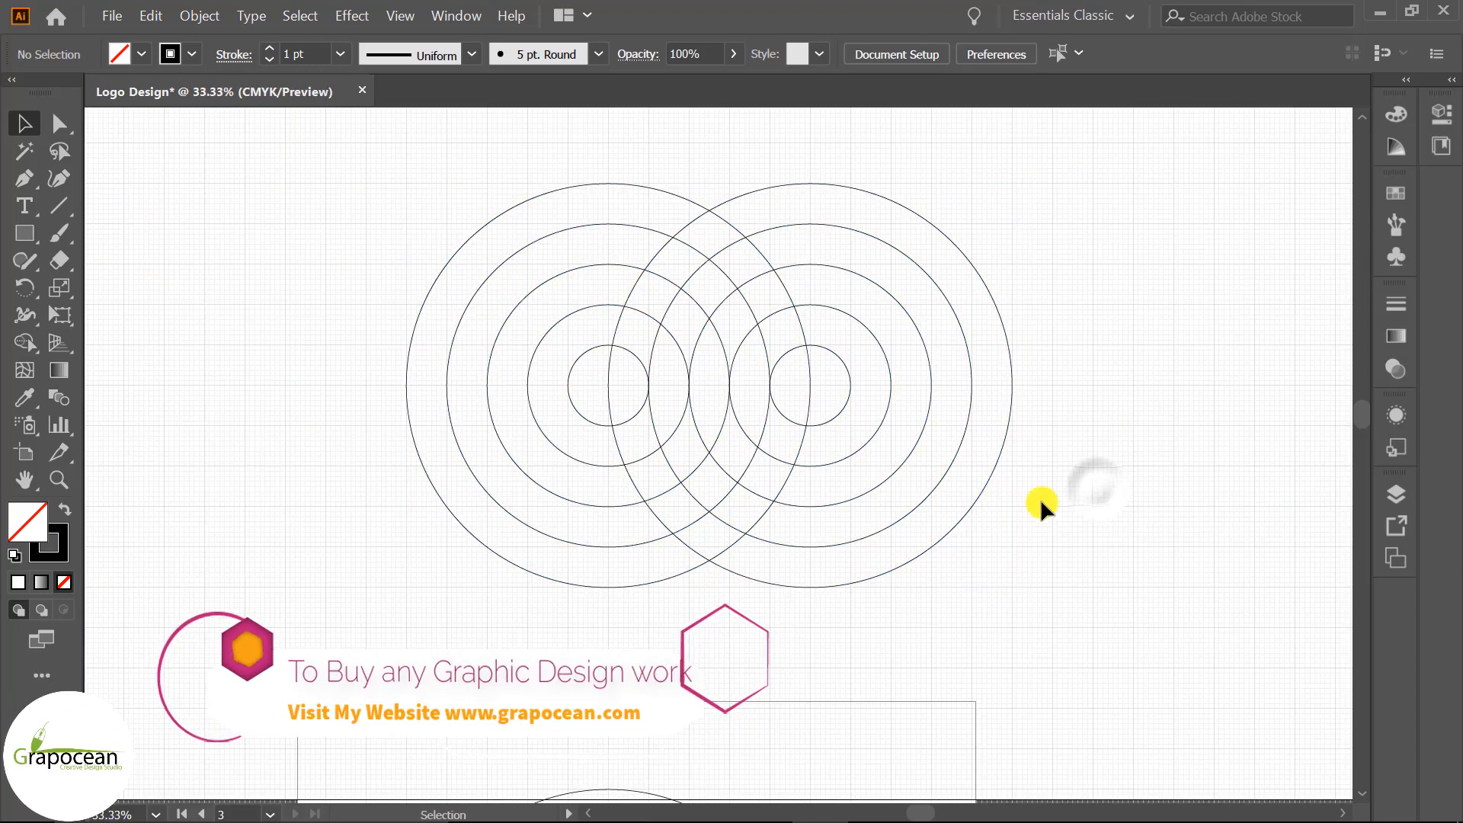
{"action": "scroll", "coordinate": [863, 516], "scroll_direction": "down", "scroll_amount": 1}
{"action": "scroll", "coordinate": [971, 414], "scroll_direction": "up", "scroll_amount": 1}
{"action": "scroll", "coordinate": [971, 414], "scroll_direction": "up", "scroll_amount": 1}
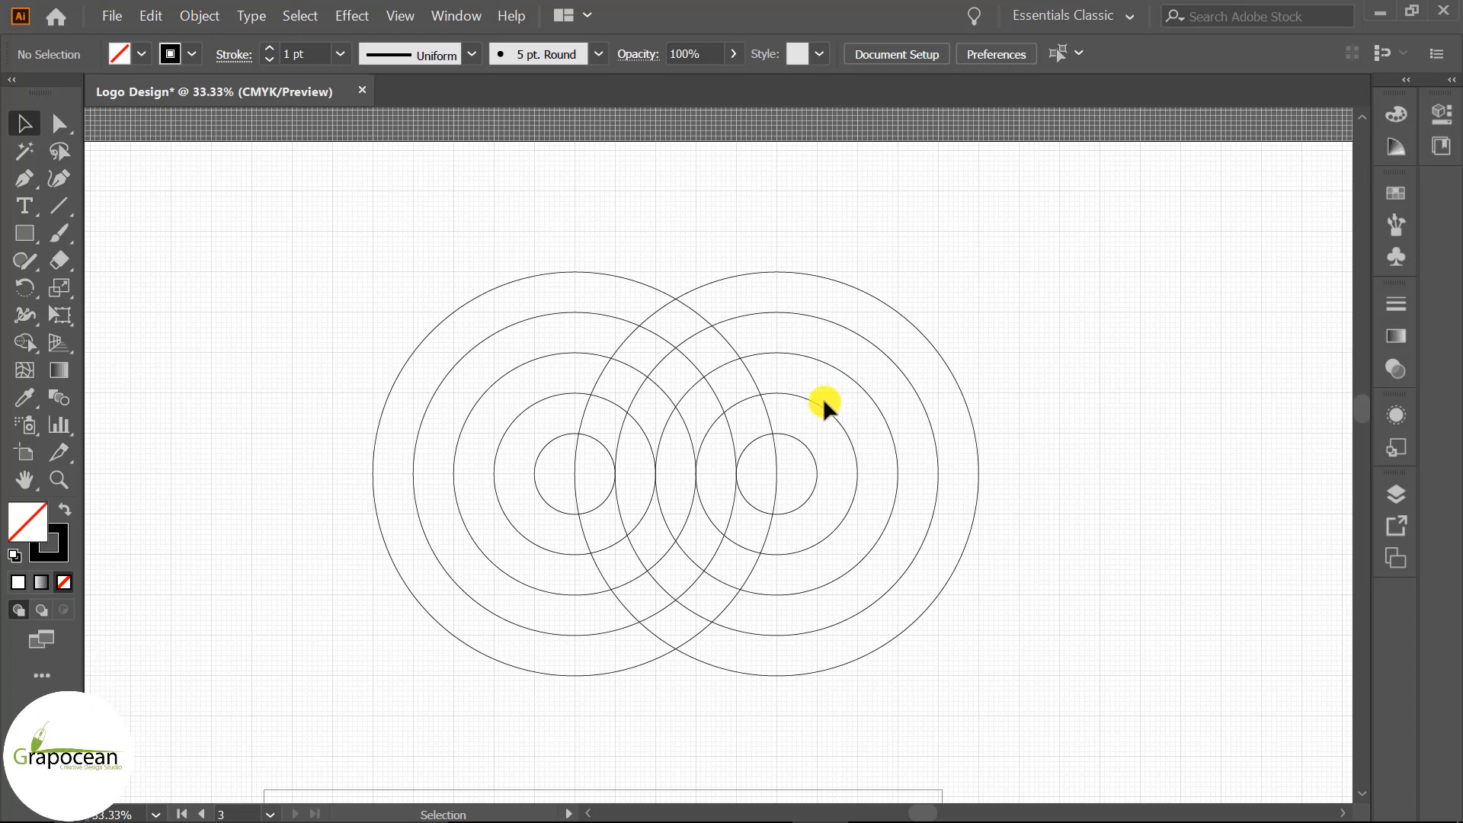
Draw a horizontal line touching the tops of both outer circles, spanning the full width of the two circle sets.
{"action": "left_click", "coordinate": [58, 204]}
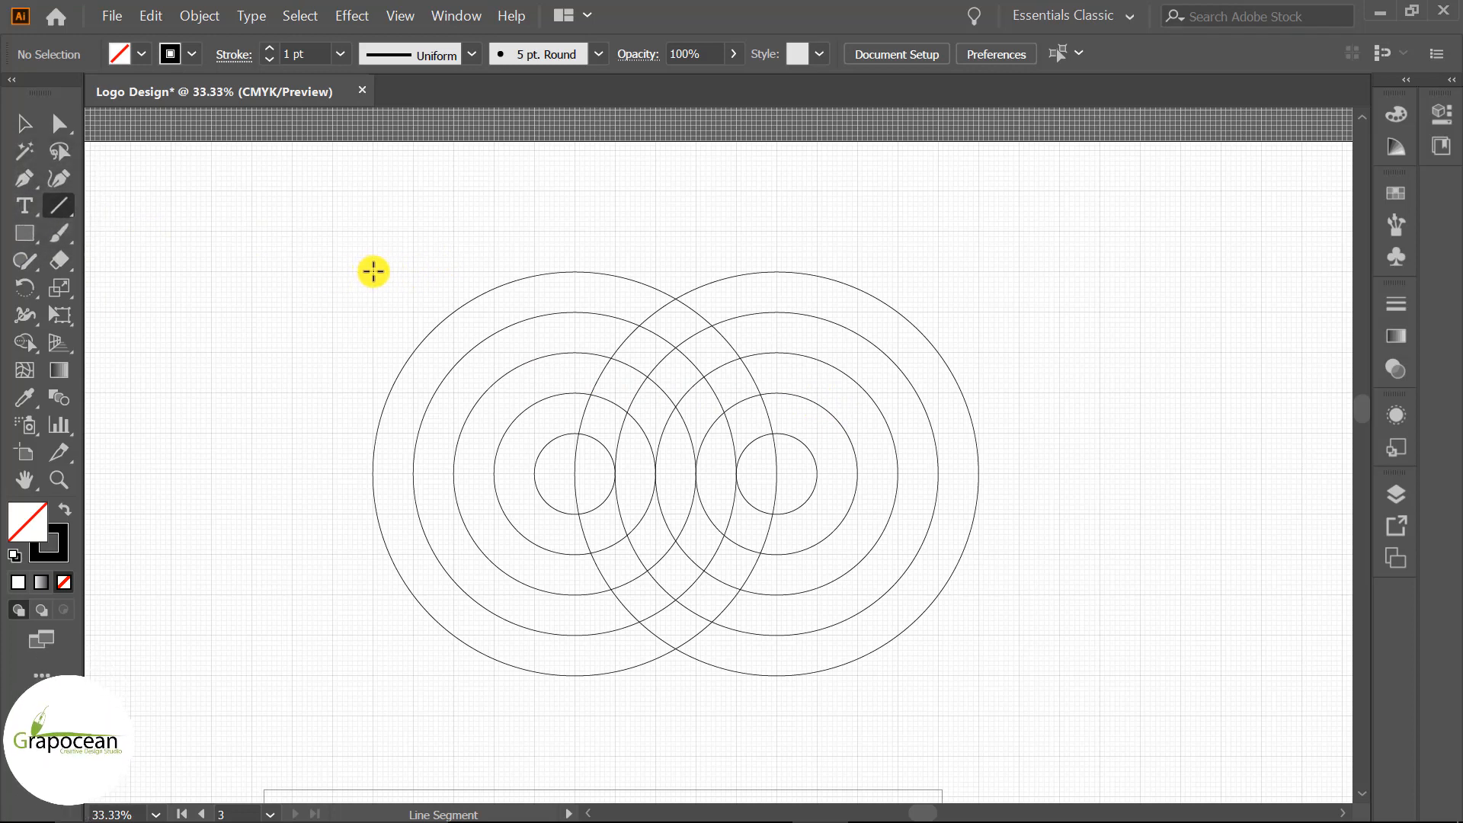
{"action": "left_click_drag", "start_coordinate": [373, 271], "coordinate": [979, 284]}
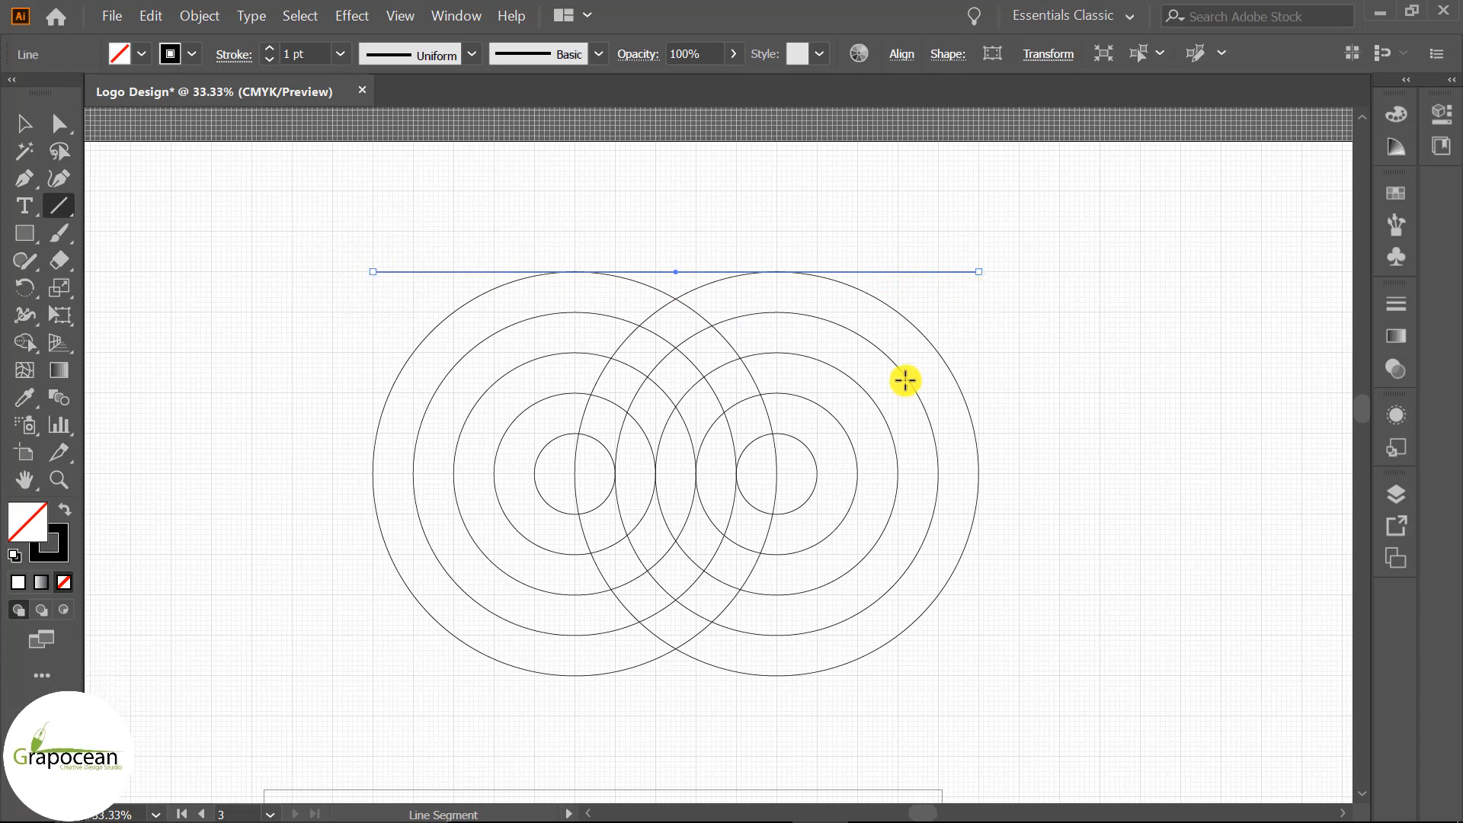
{"action": "left_click", "coordinate": [25, 123]}
{"action": "left_click", "coordinate": [89, 252]}
Copy the horizontal line down to the next circles' tops and repeat the copy until eleven evenly spaced lines reach the outer circles' bottoms.
{"action": "scroll", "coordinate": [961, 275], "scroll_direction": "up", "scroll_amount": 2}
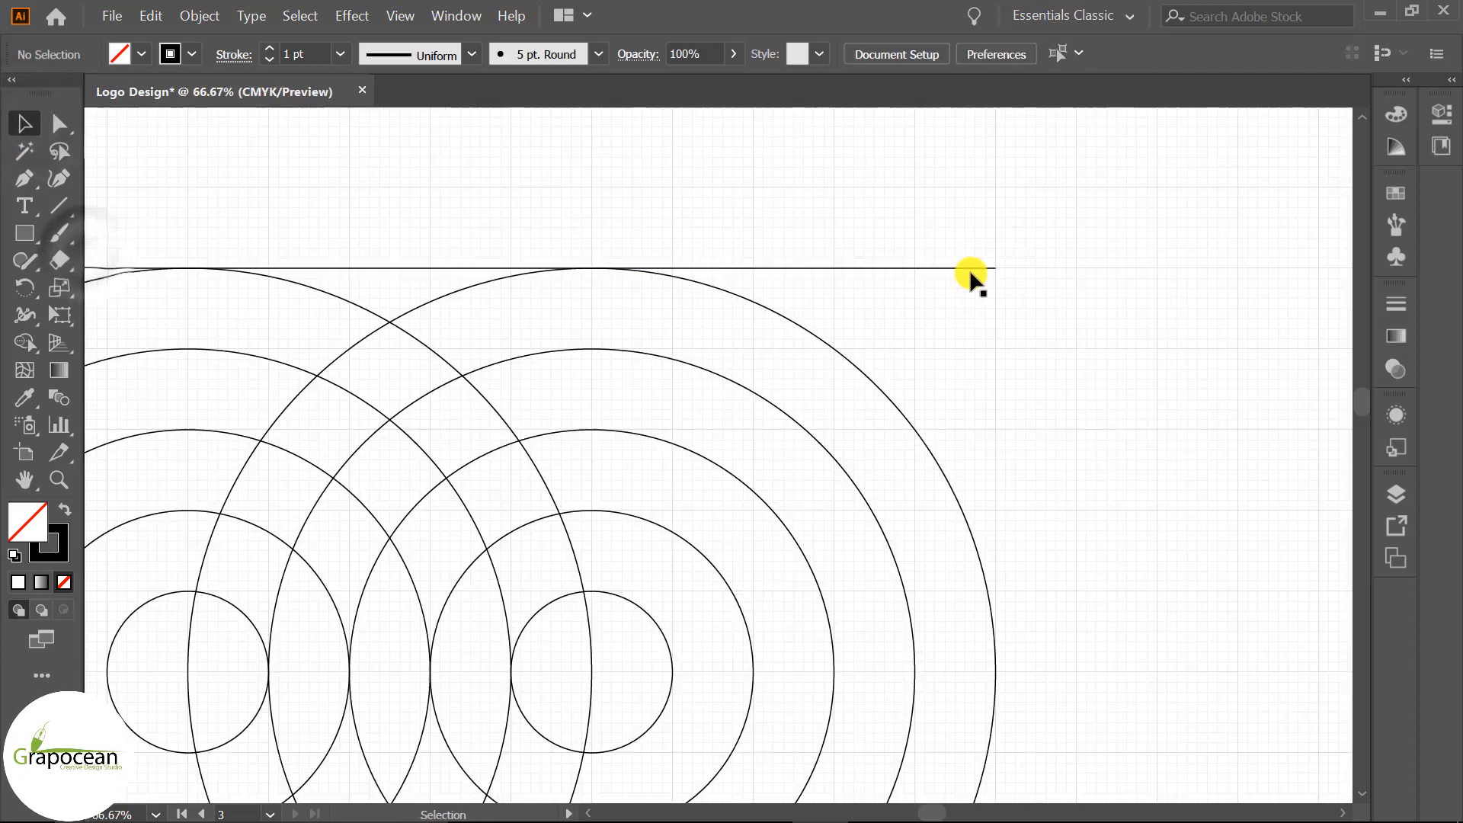
{"action": "left_click", "coordinate": [967, 267]}
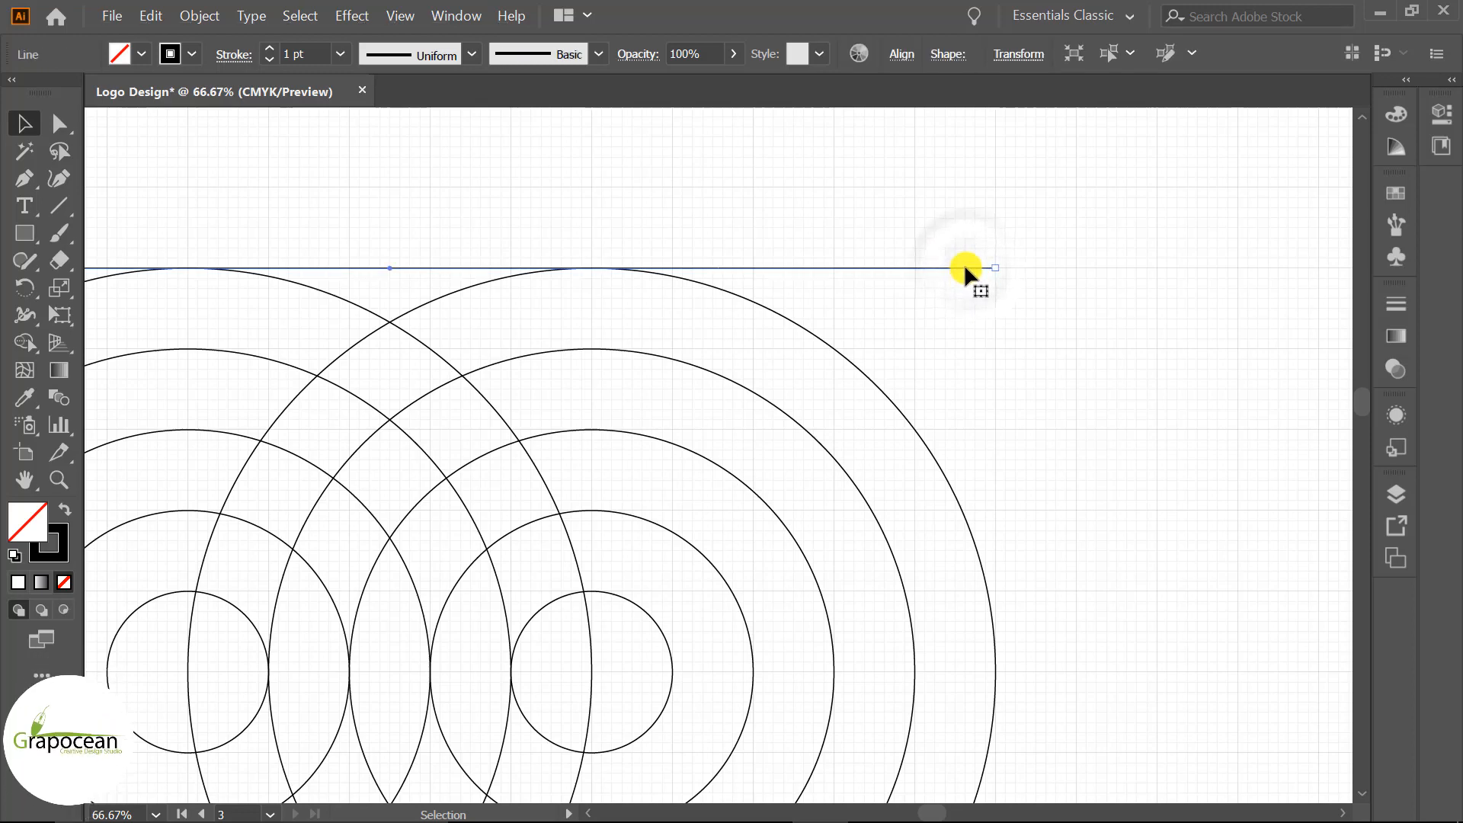
{"action": "left_click_drag", "start_coordinate": [966, 269], "coordinate": [965, 349]}
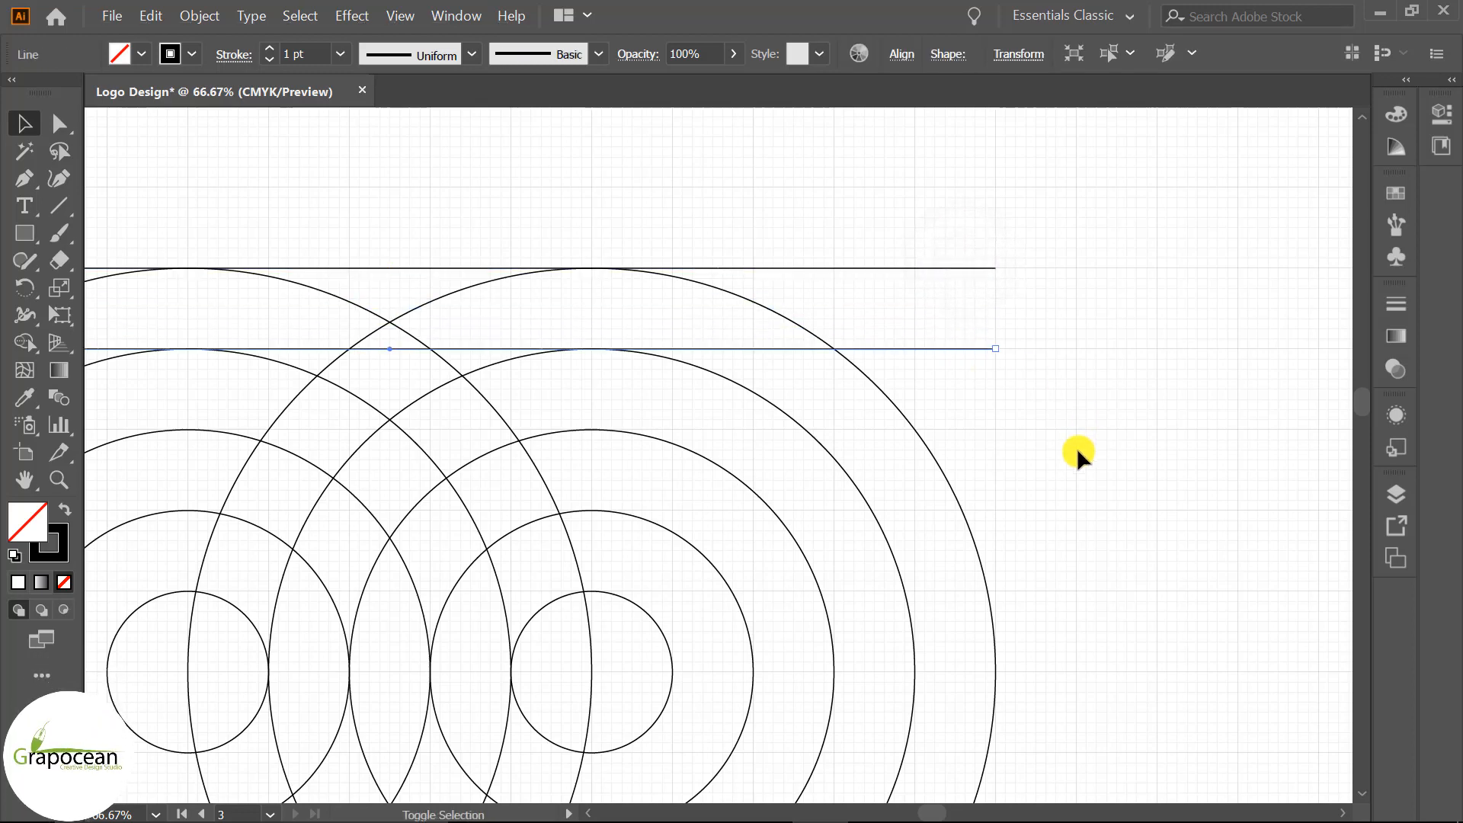
{"action": "key", "text": "ctrl"}
{"action": "key", "text": "ctrl+d"}
{"action": "key", "text": "ctrl+d"}
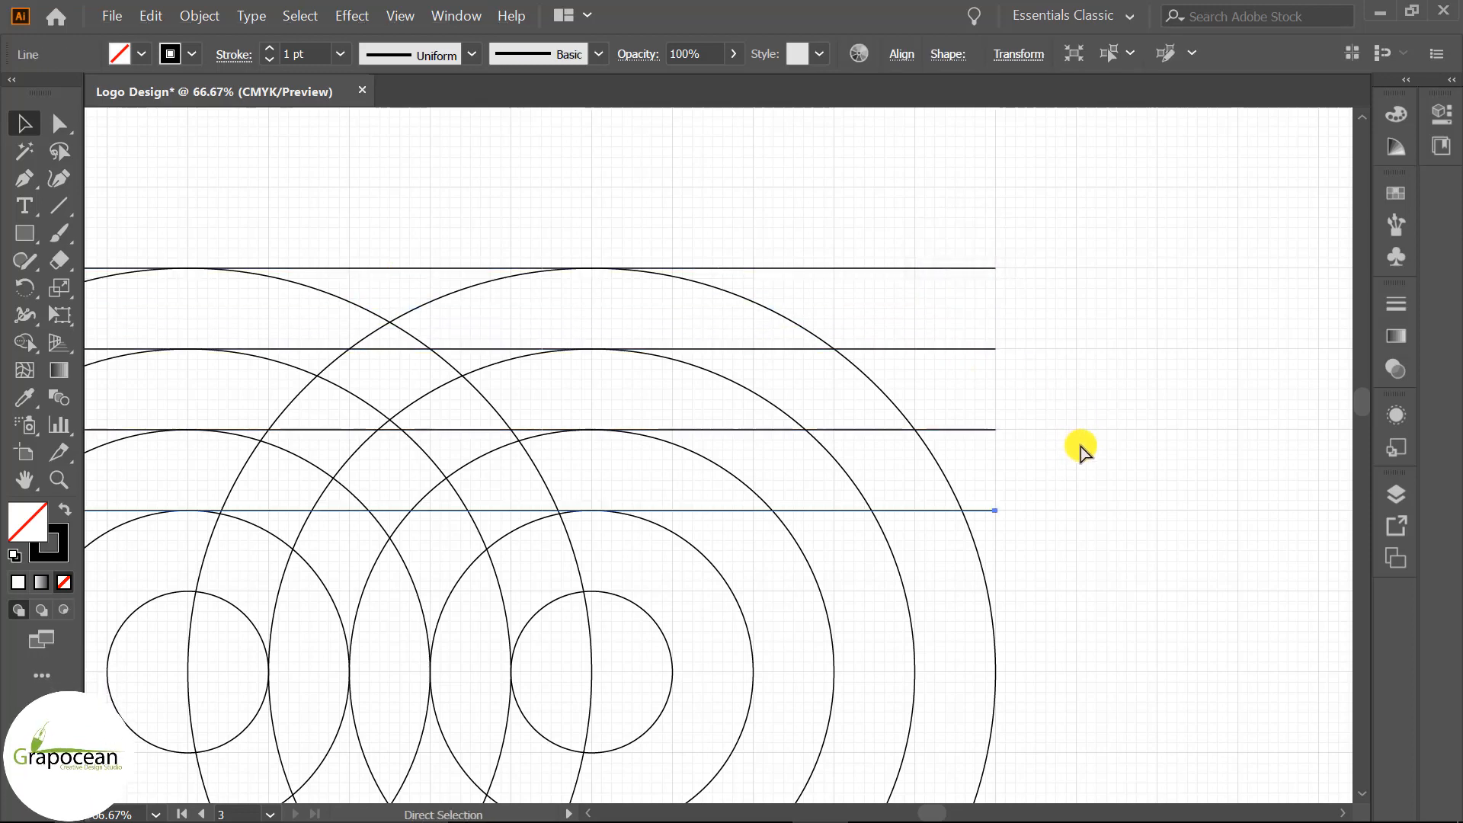
{"action": "scroll", "coordinate": [1082, 446], "scroll_direction": "down", "scroll_amount": 2}
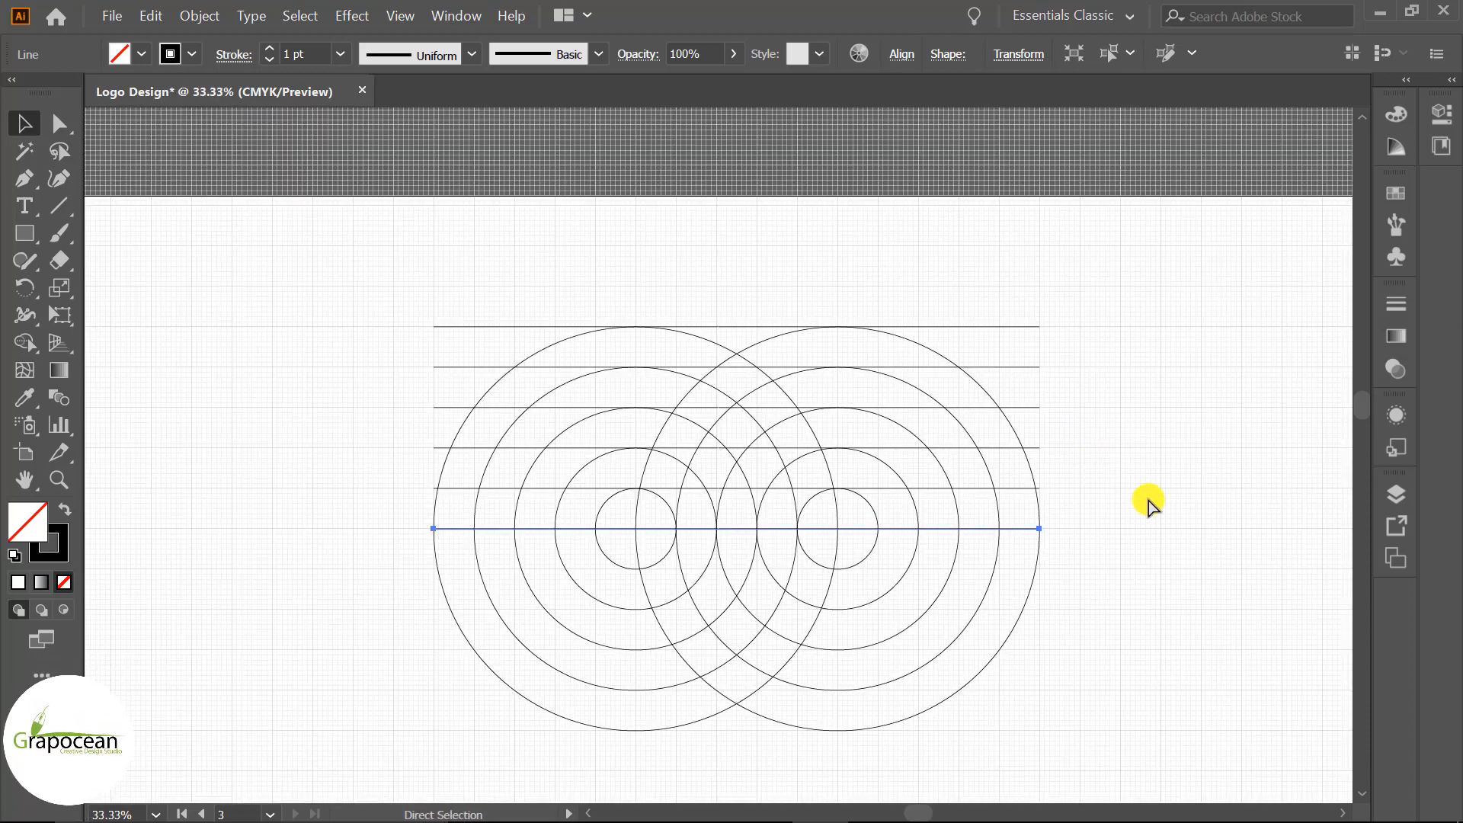
{"action": "key", "text": "ctrl+d"}
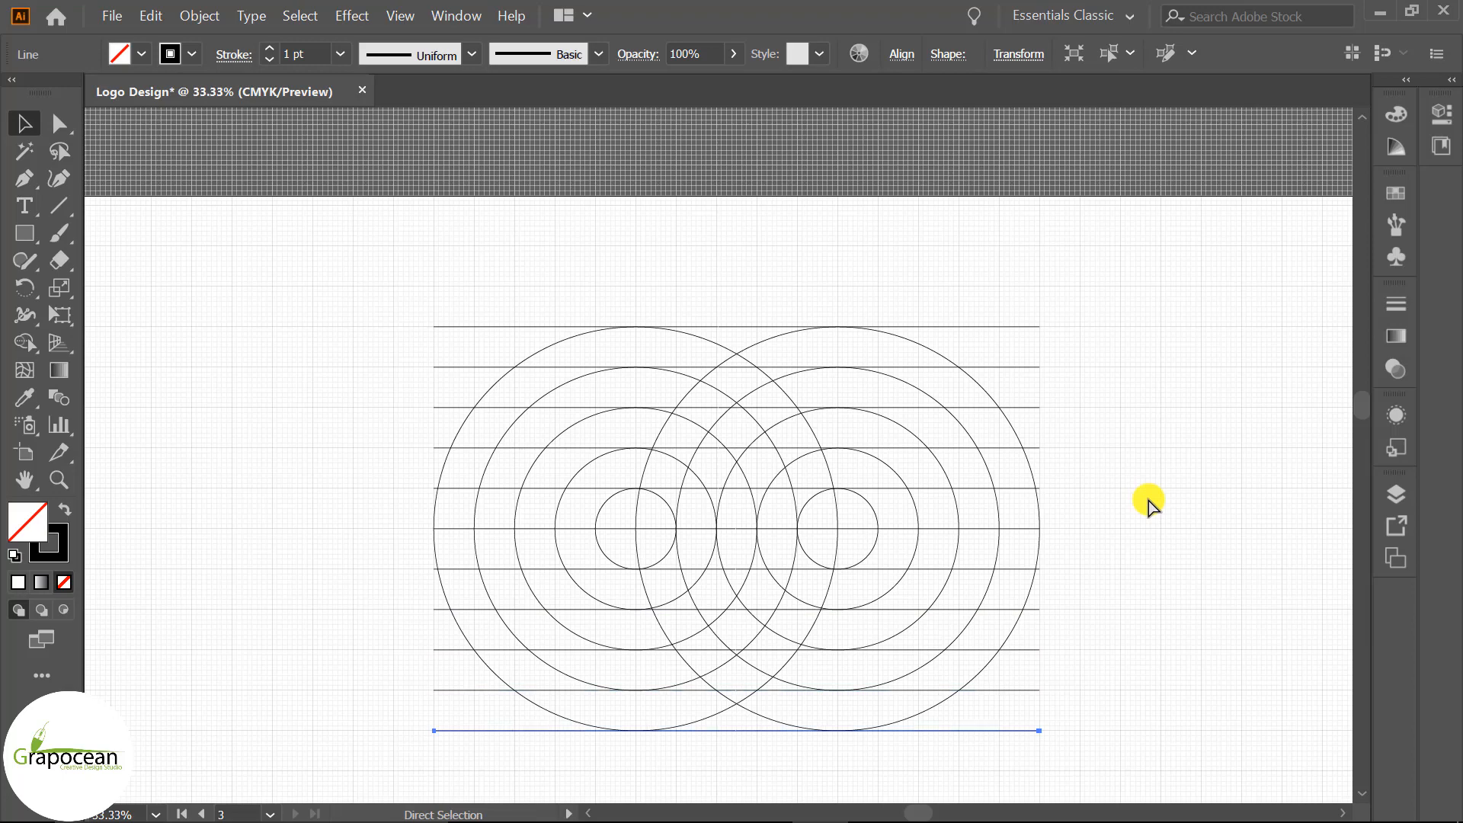
Draw a vertical line touching the left outer circle, running from the first horizontal line to the last one.
{"action": "left_click", "coordinate": [59, 206]}
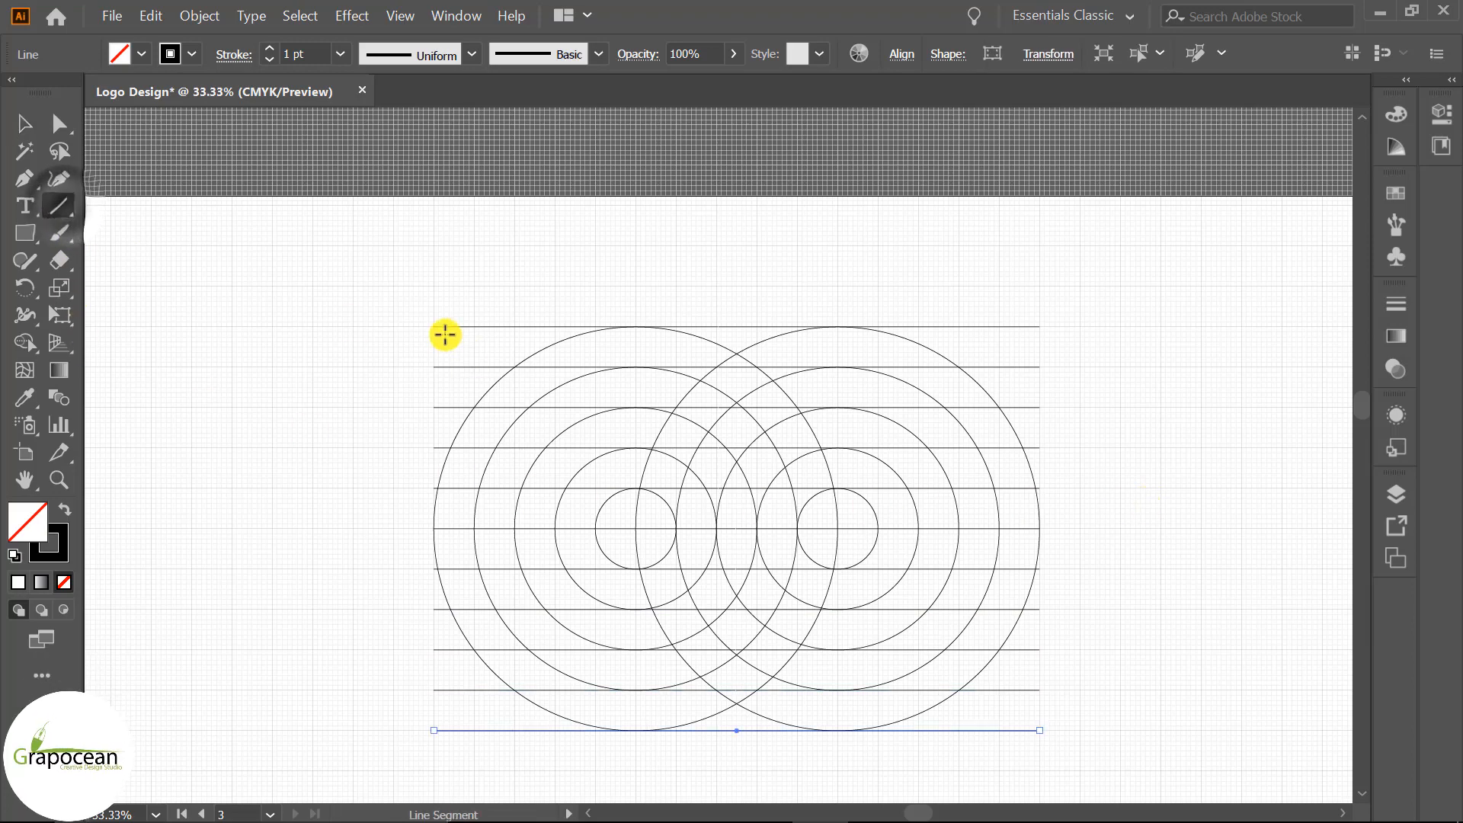
{"action": "left_click_drag", "start_coordinate": [434, 326], "coordinate": [433, 731]}
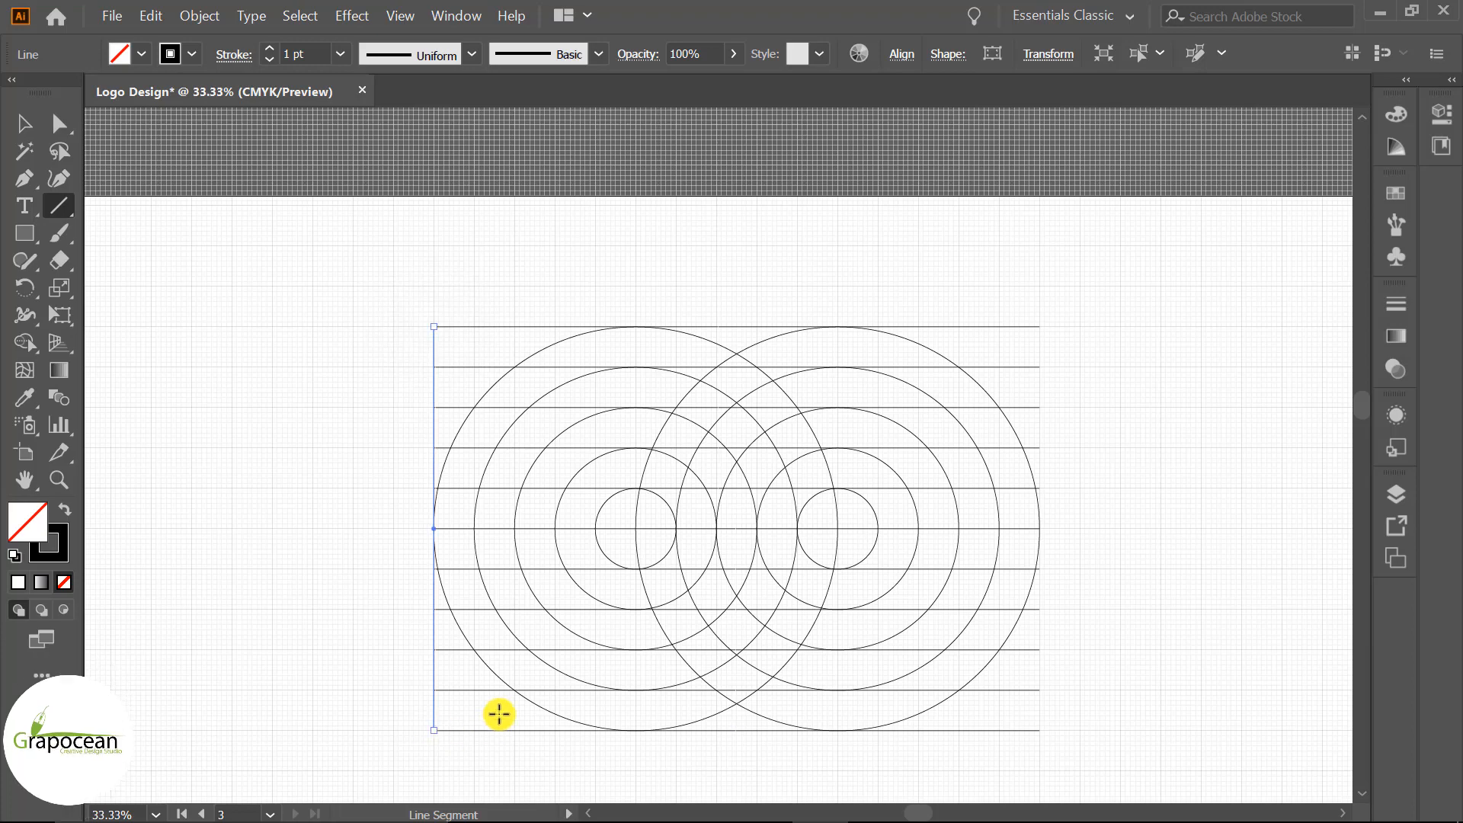
{"action": "left_click", "coordinate": [24, 124]}
{"action": "left_click", "coordinate": [245, 440]}
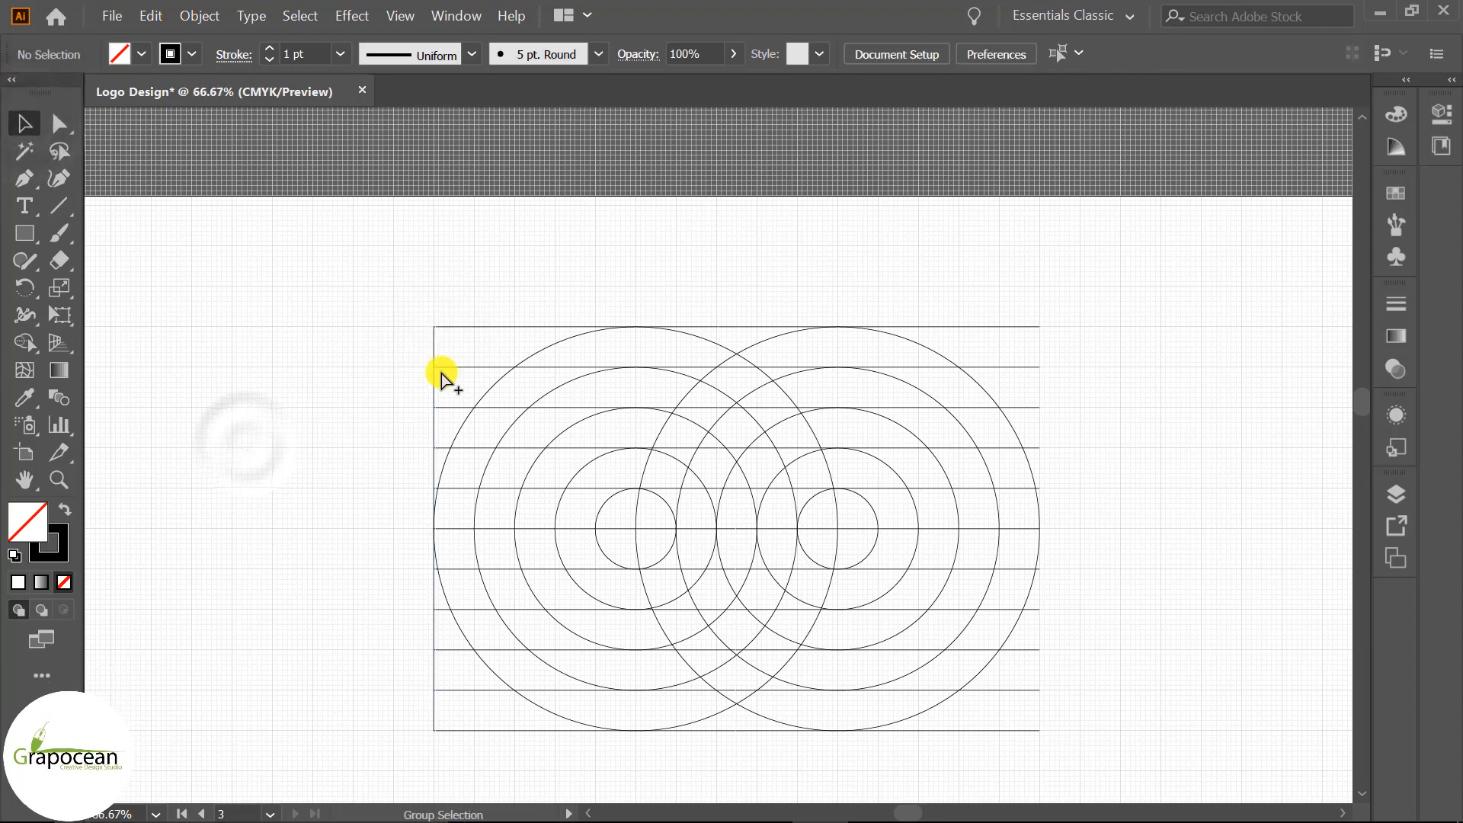
Copy the vertical line right to the next circle's edge and repeat the copy until sixteen evenly spaced lines span both circle sets.
{"action": "scroll", "coordinate": [440, 374], "scroll_direction": "up", "scroll_amount": 2}
{"action": "left_click_drag", "start_coordinate": [467, 395], "coordinate": [503, 397]}
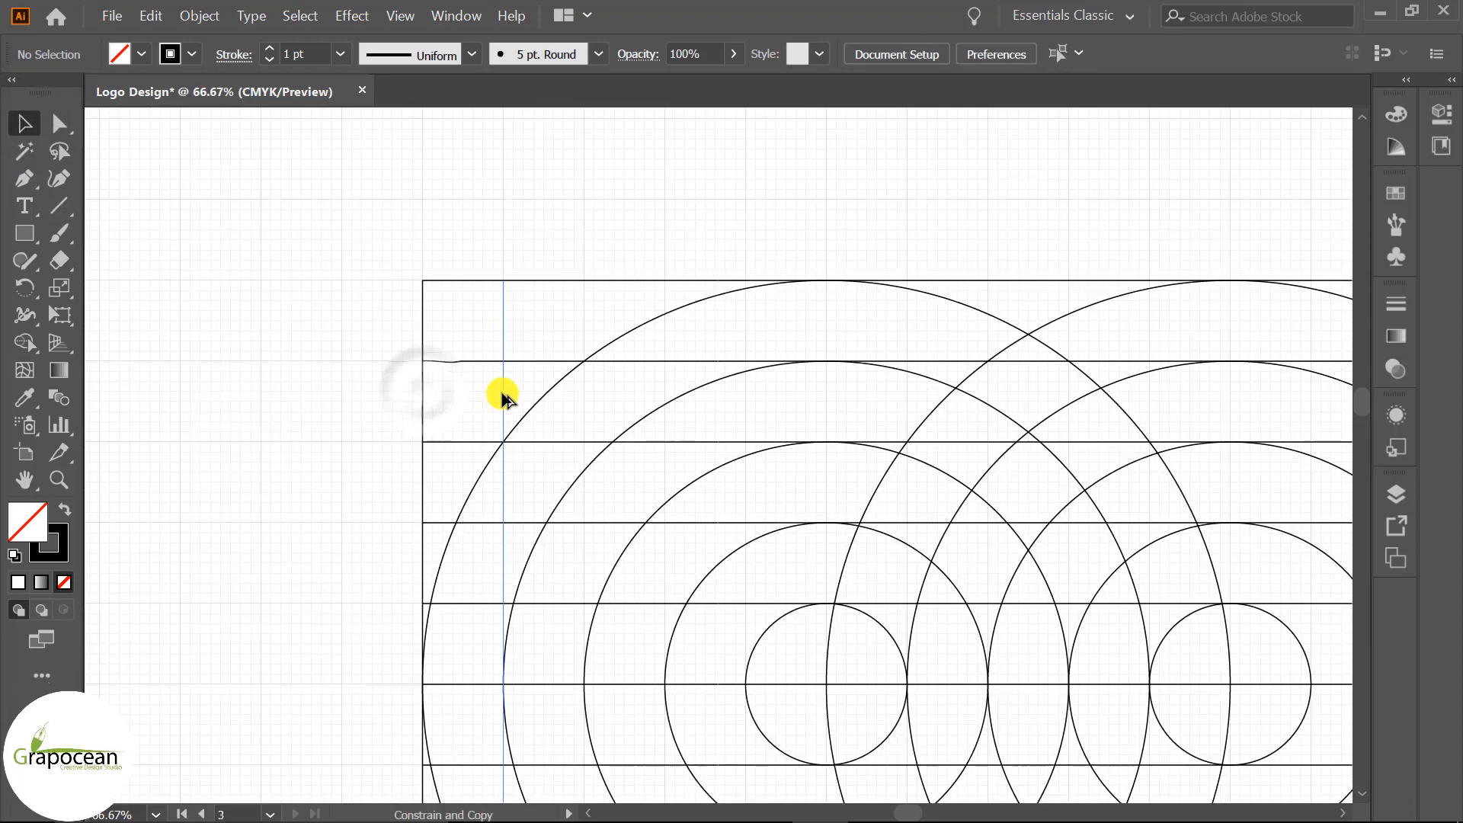
{"action": "key", "text": "ctrl+d"}
{"action": "key", "text": "ctrl+d"}
{"action": "key", "text": "ctrl+d"}
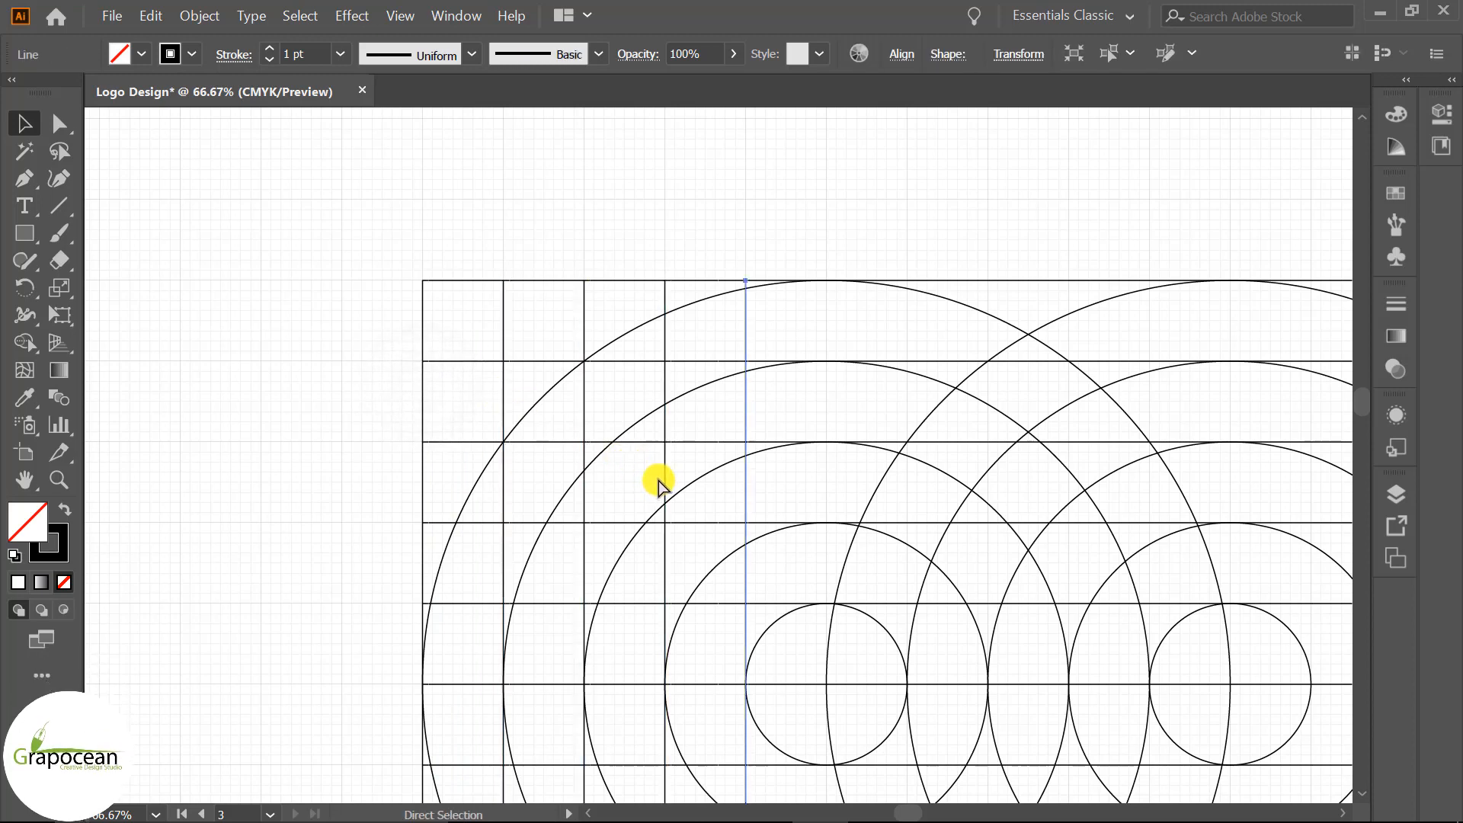
{"action": "scroll", "coordinate": [513, 468], "scroll_direction": "down", "scroll_amount": 2}
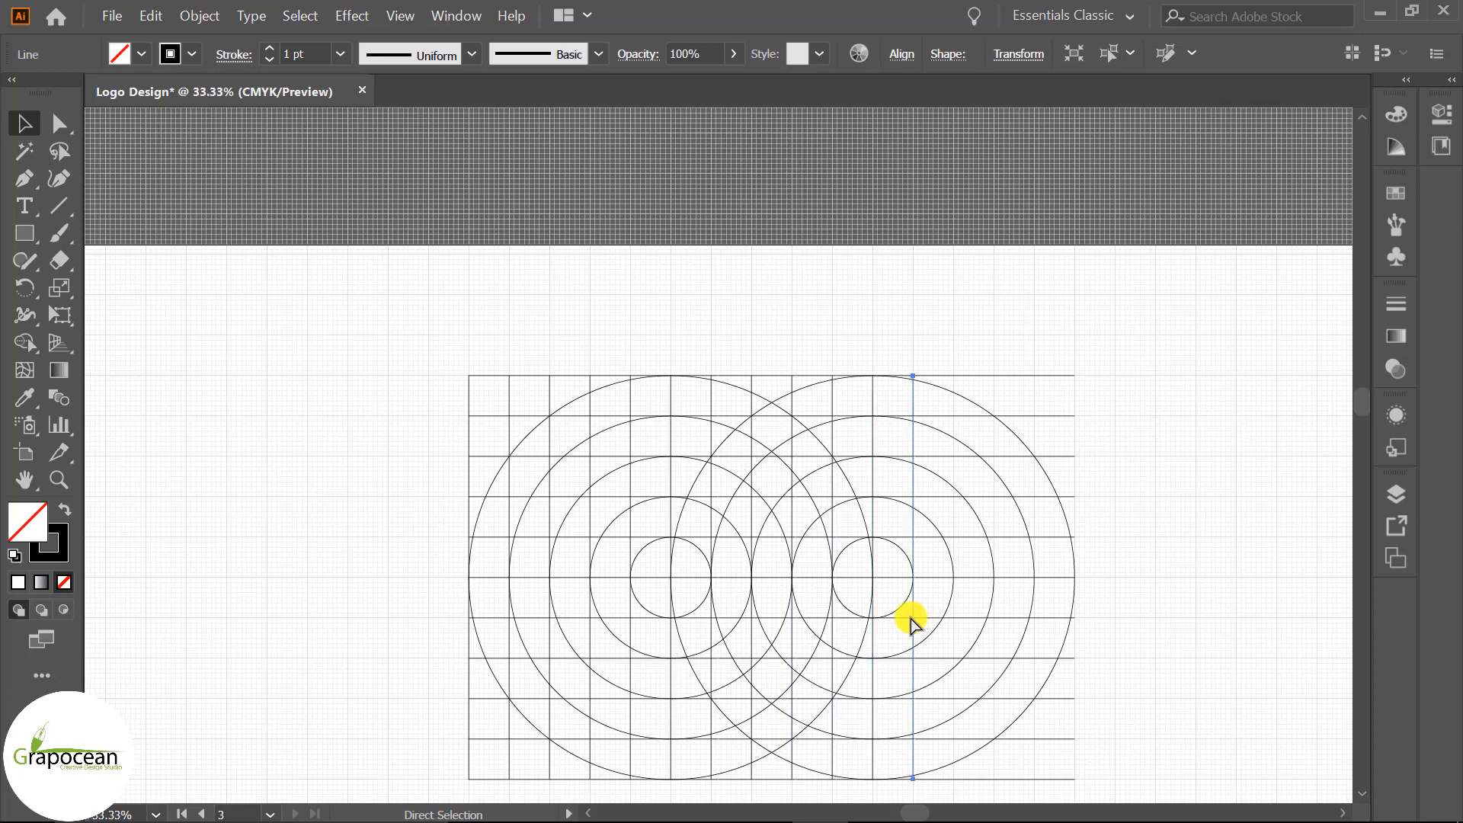
{"action": "key", "text": "ctrl+d"}
{"action": "key", "text": "ctrl+d"}
{"action": "key", "text": "ctrl+d"}
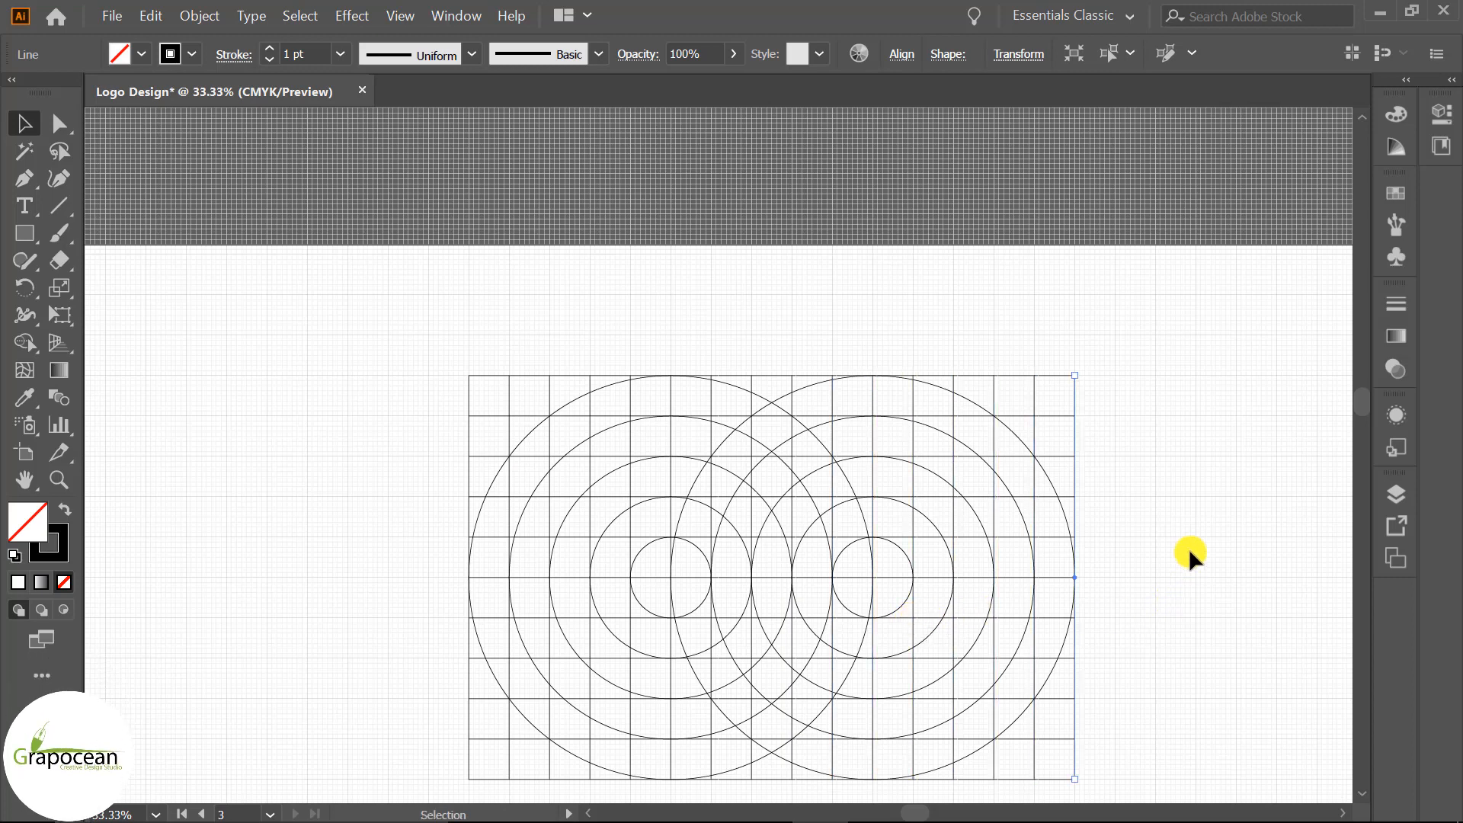
Select all circles and grid lines, and try merging the regions at the upper overlap of the outer rings with the Shape Builder tool.
{"action": "scroll", "coordinate": [1163, 550], "scroll_direction": "down", "scroll_amount": 1}
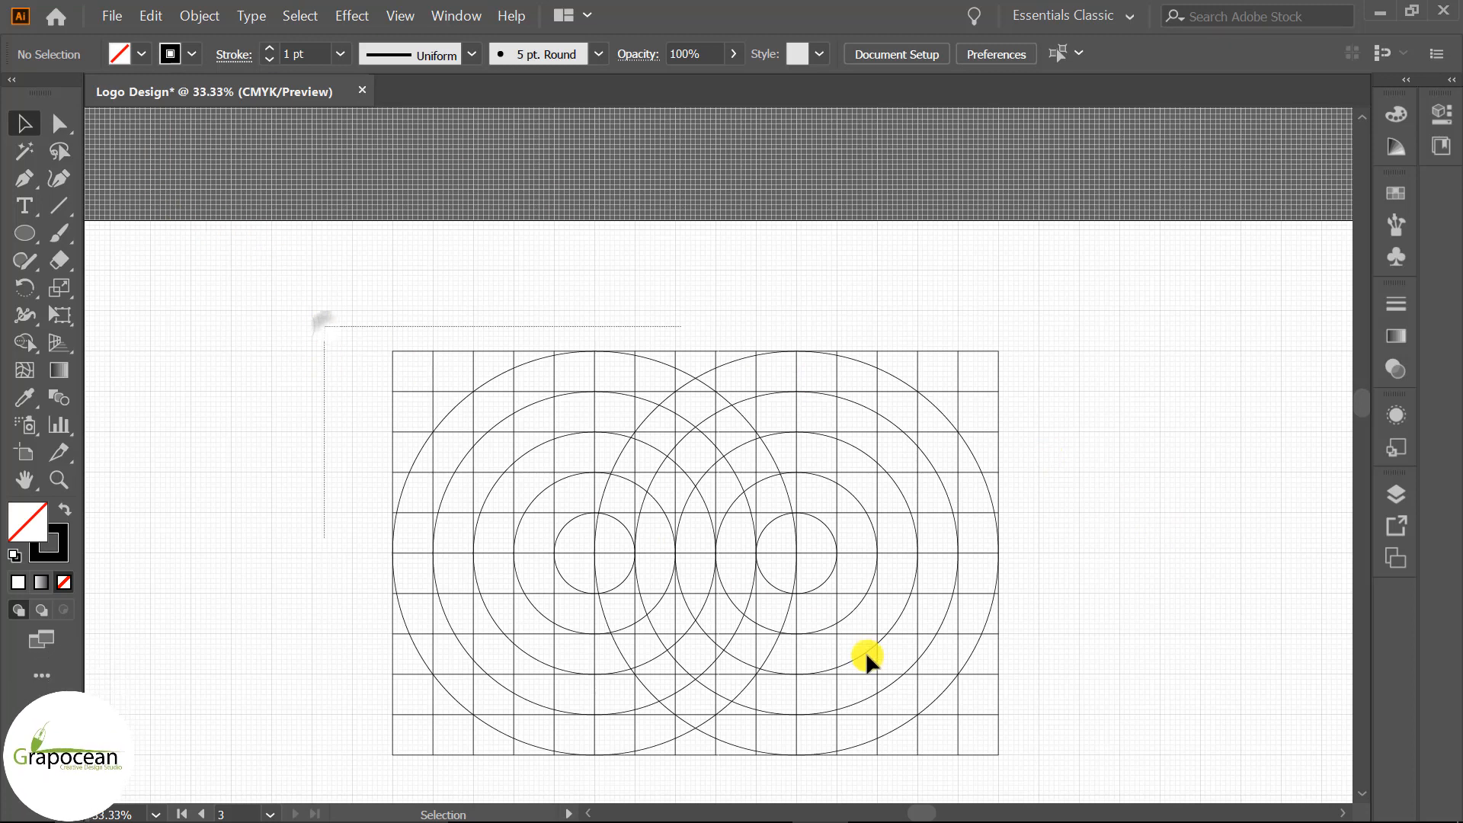
{"action": "left_click_drag", "start_coordinate": [865, 651], "coordinate": [1099, 764]}
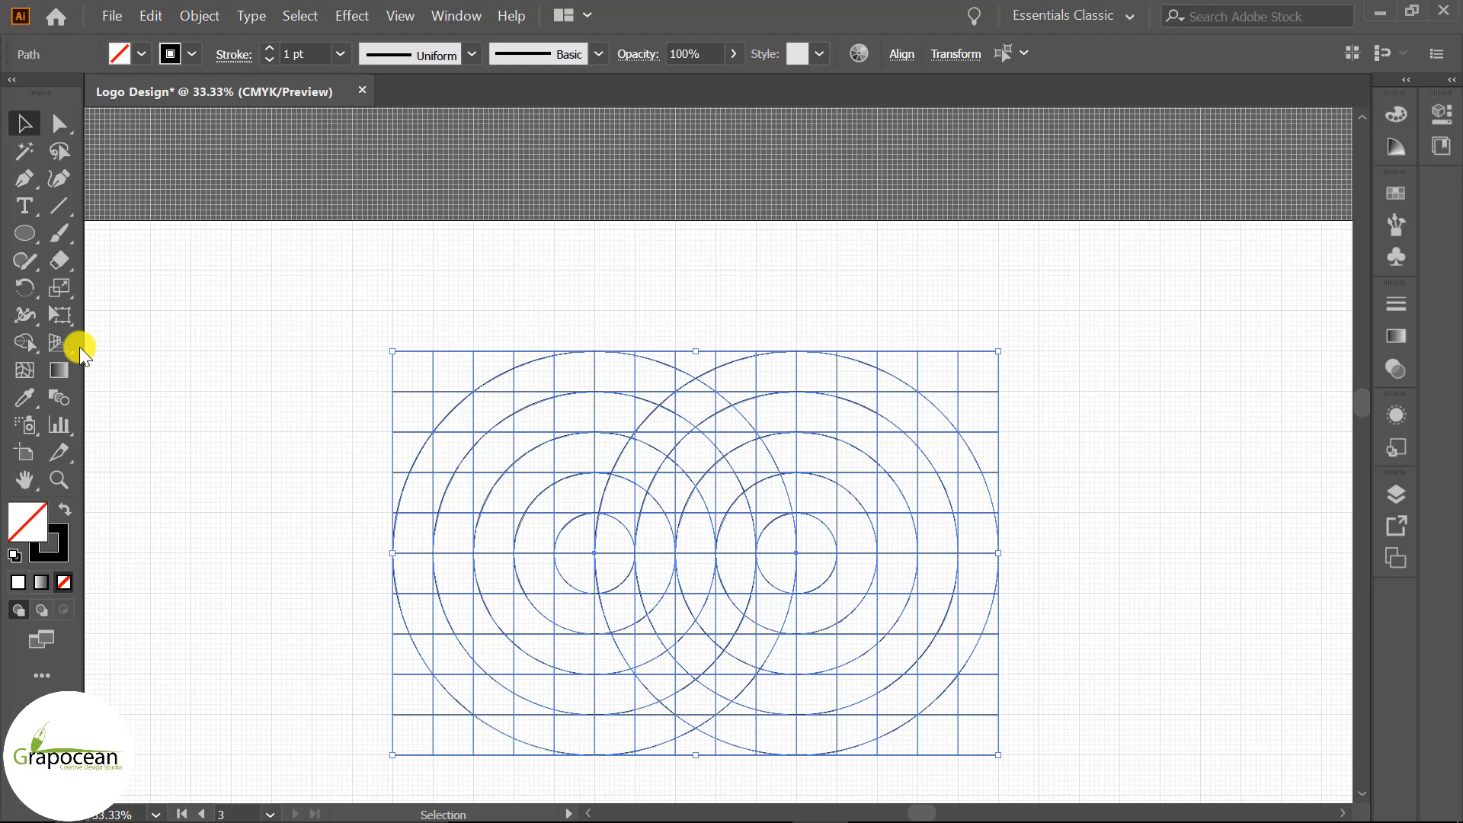
{"action": "left_click", "coordinate": [24, 342]}
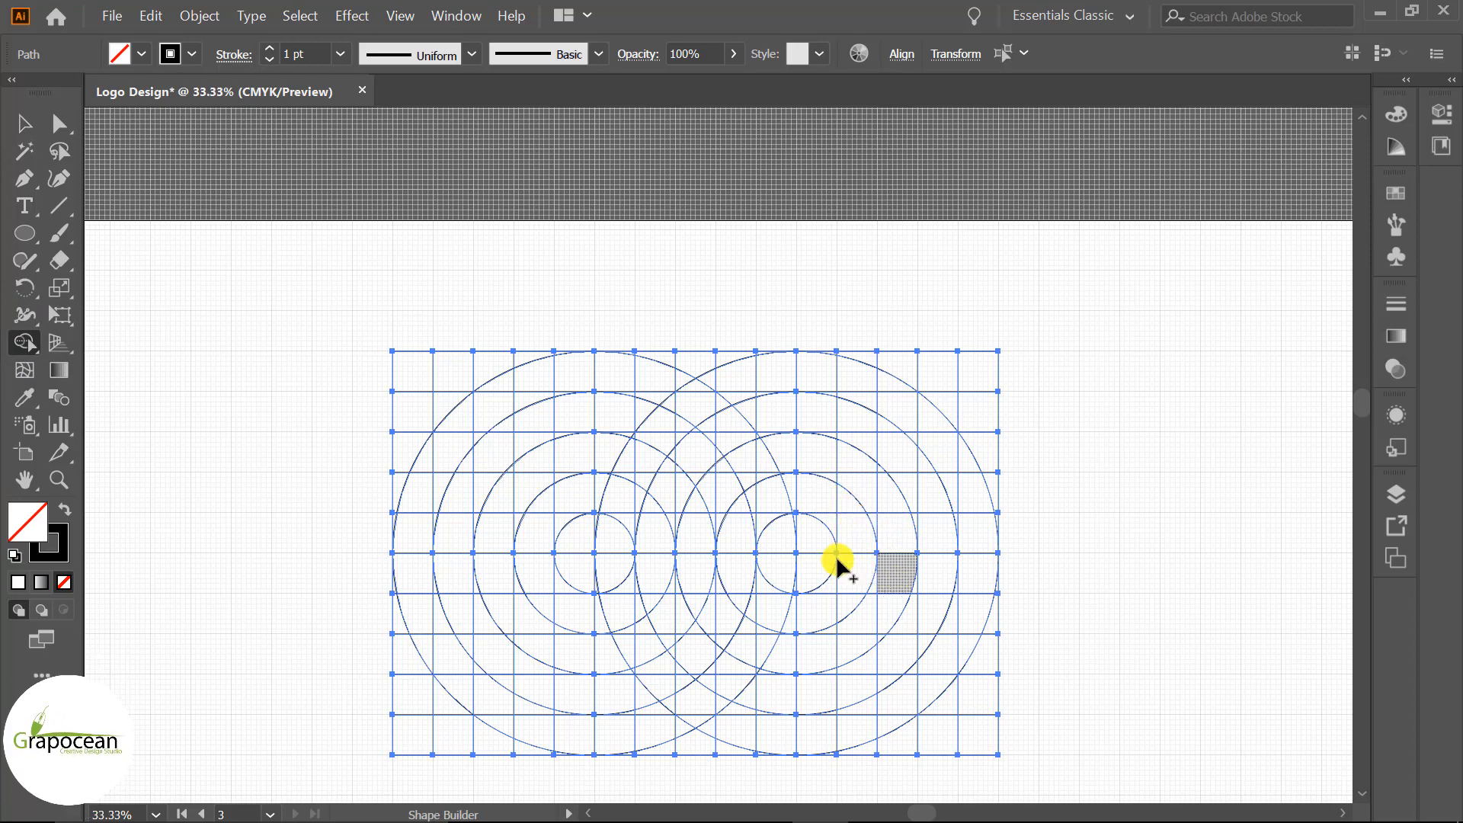
{"action": "scroll", "coordinate": [747, 505], "scroll_direction": "up", "scroll_amount": 1}
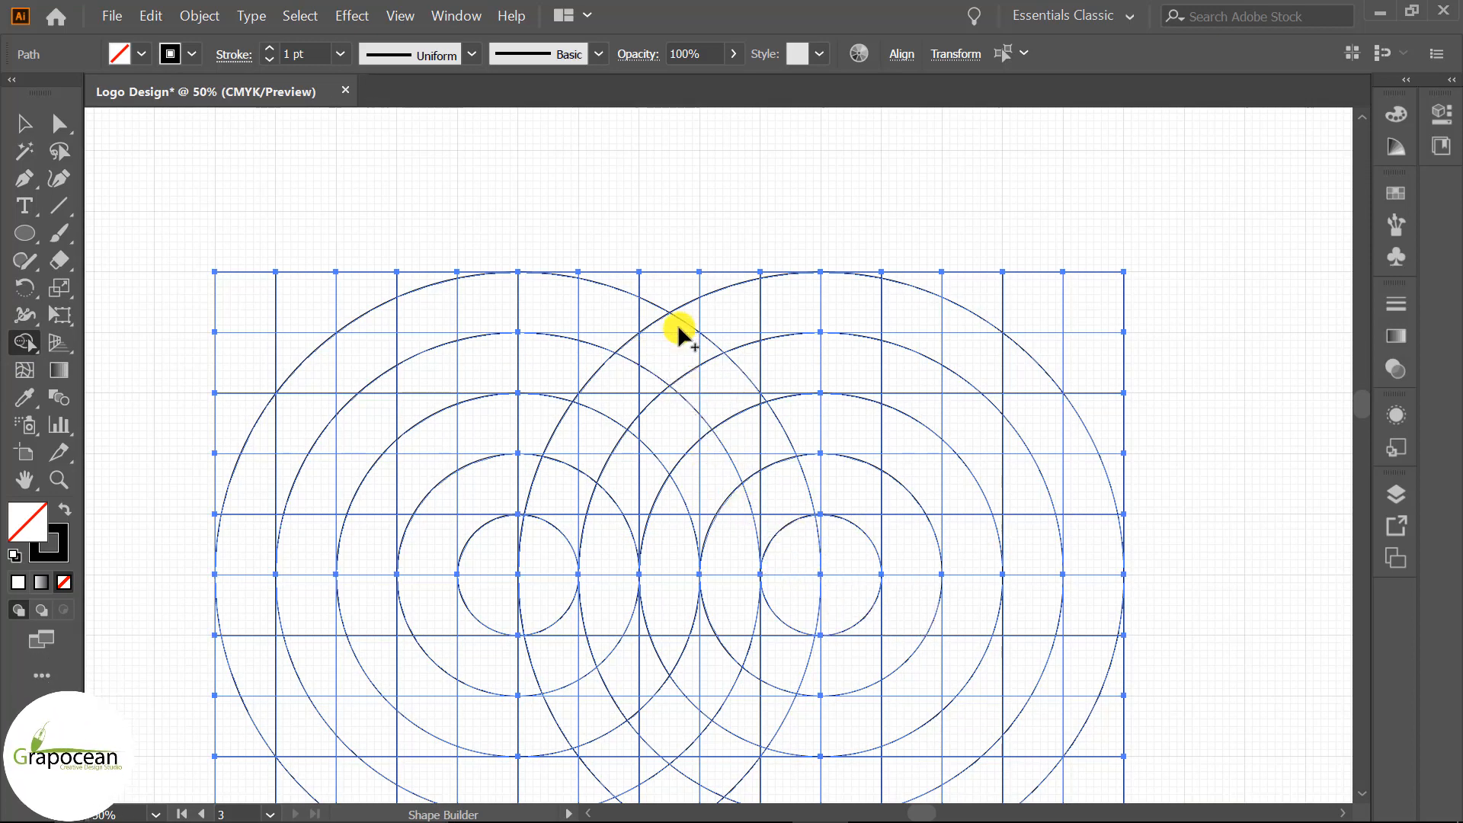
{"action": "mouse_move", "coordinate": [678, 330]}
{"action": "left_mouse_down"}
{"action": "mouse_move", "coordinate": [641, 343]}
{"action": "mouse_move", "coordinate": [685, 366]}
{"action": "left_mouse_up"}
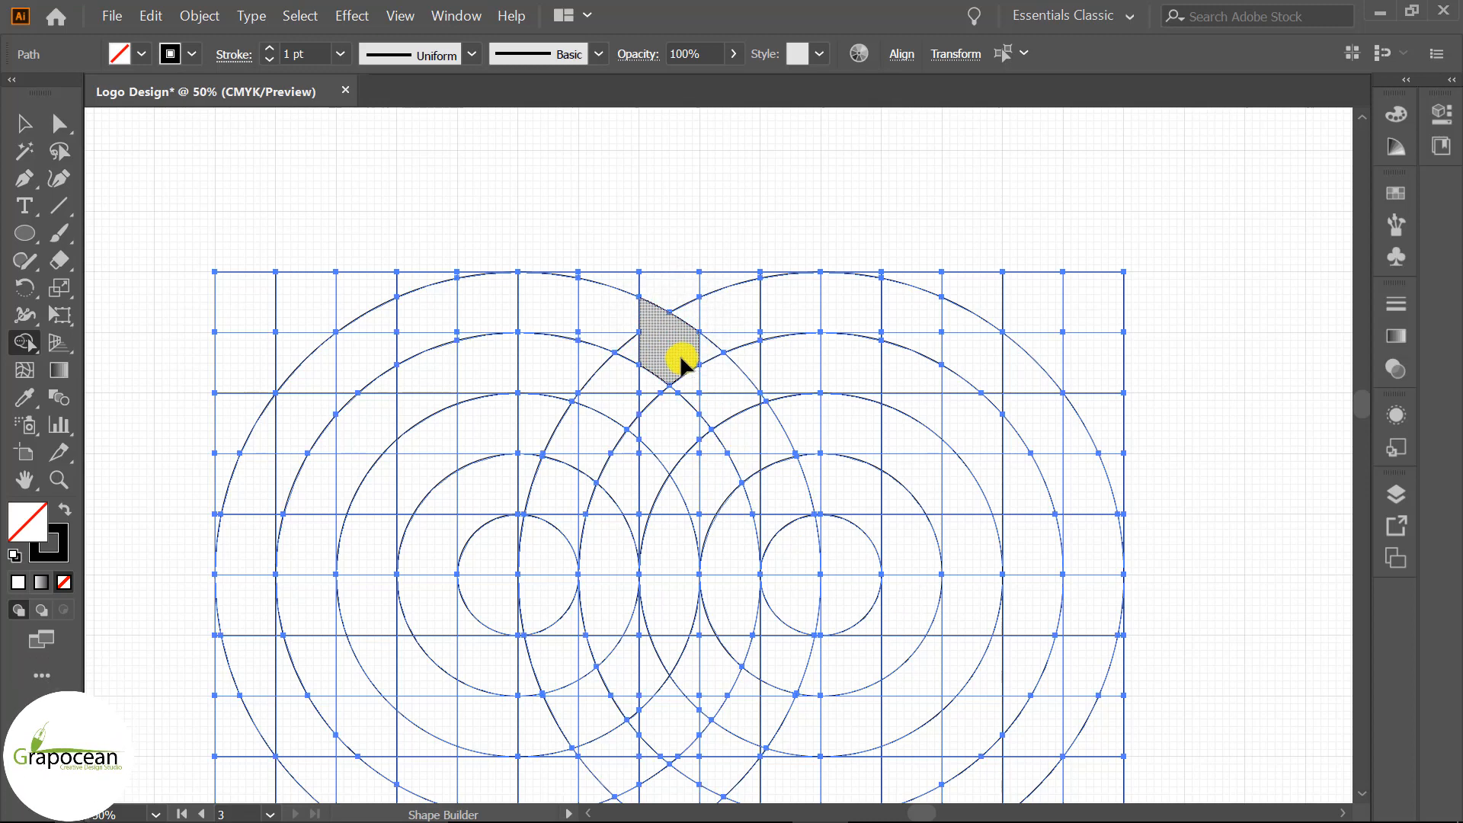
Set the fill to black and the stroke to none for shapes made with the Shape Builder tool.
{"action": "left_click", "coordinate": [192, 54]}
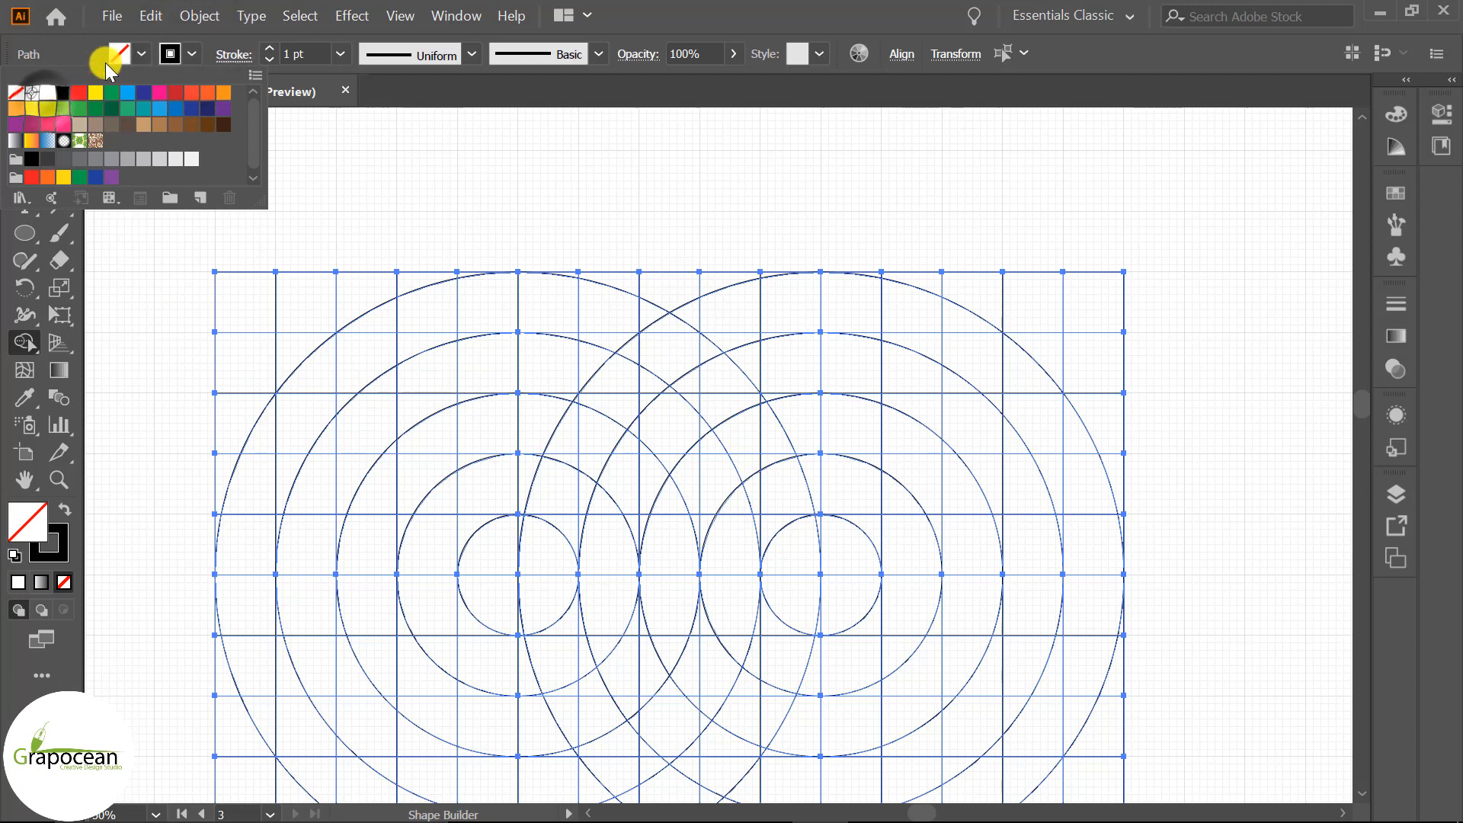
{"action": "left_click", "coordinate": [141, 52]}
{"action": "left_click", "coordinate": [141, 51]}
{"action": "left_click", "coordinate": [64, 93]}
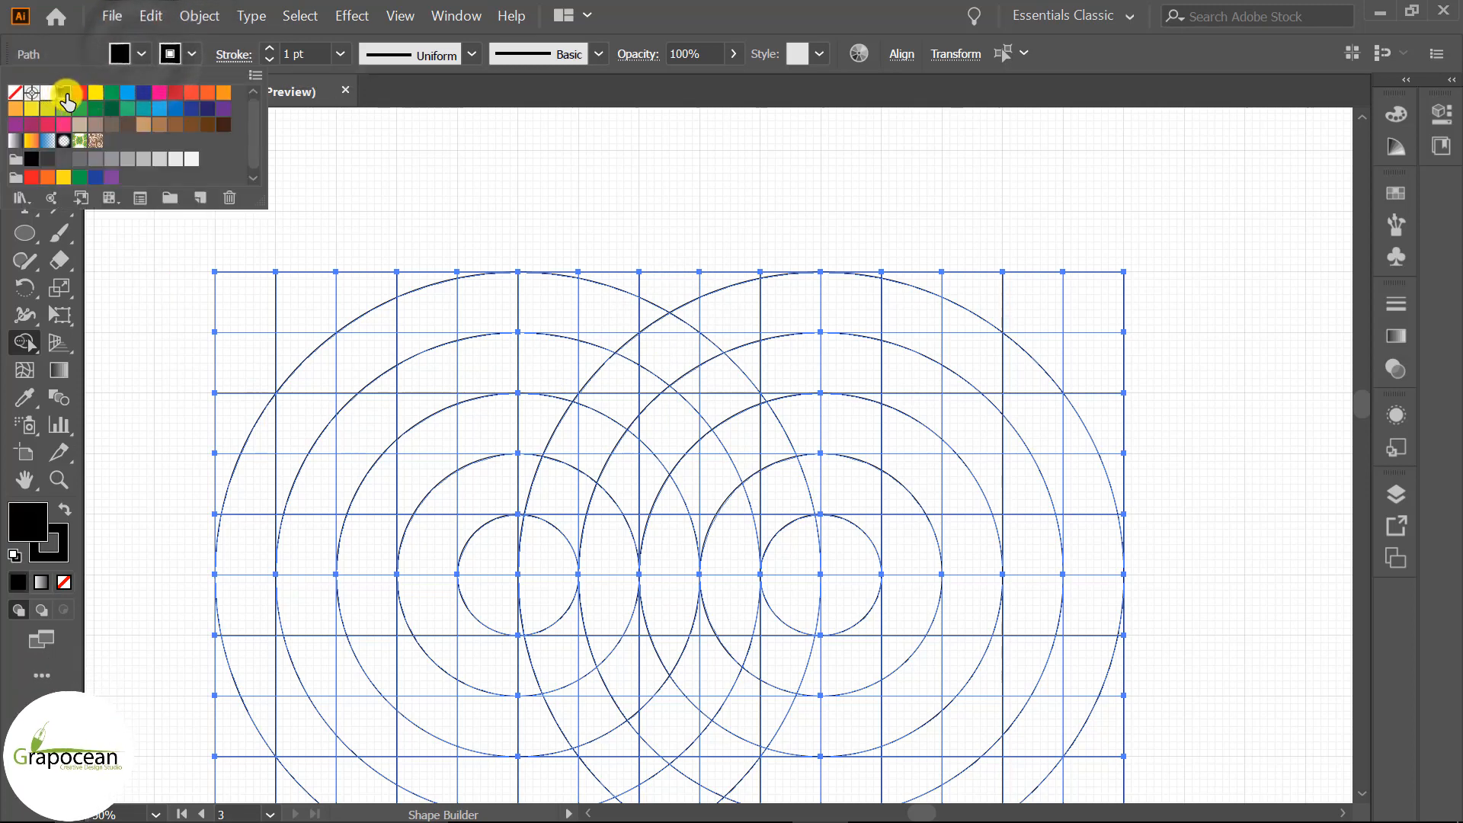
{"action": "left_click", "coordinate": [192, 53]}
{"action": "left_click", "coordinate": [192, 53]}
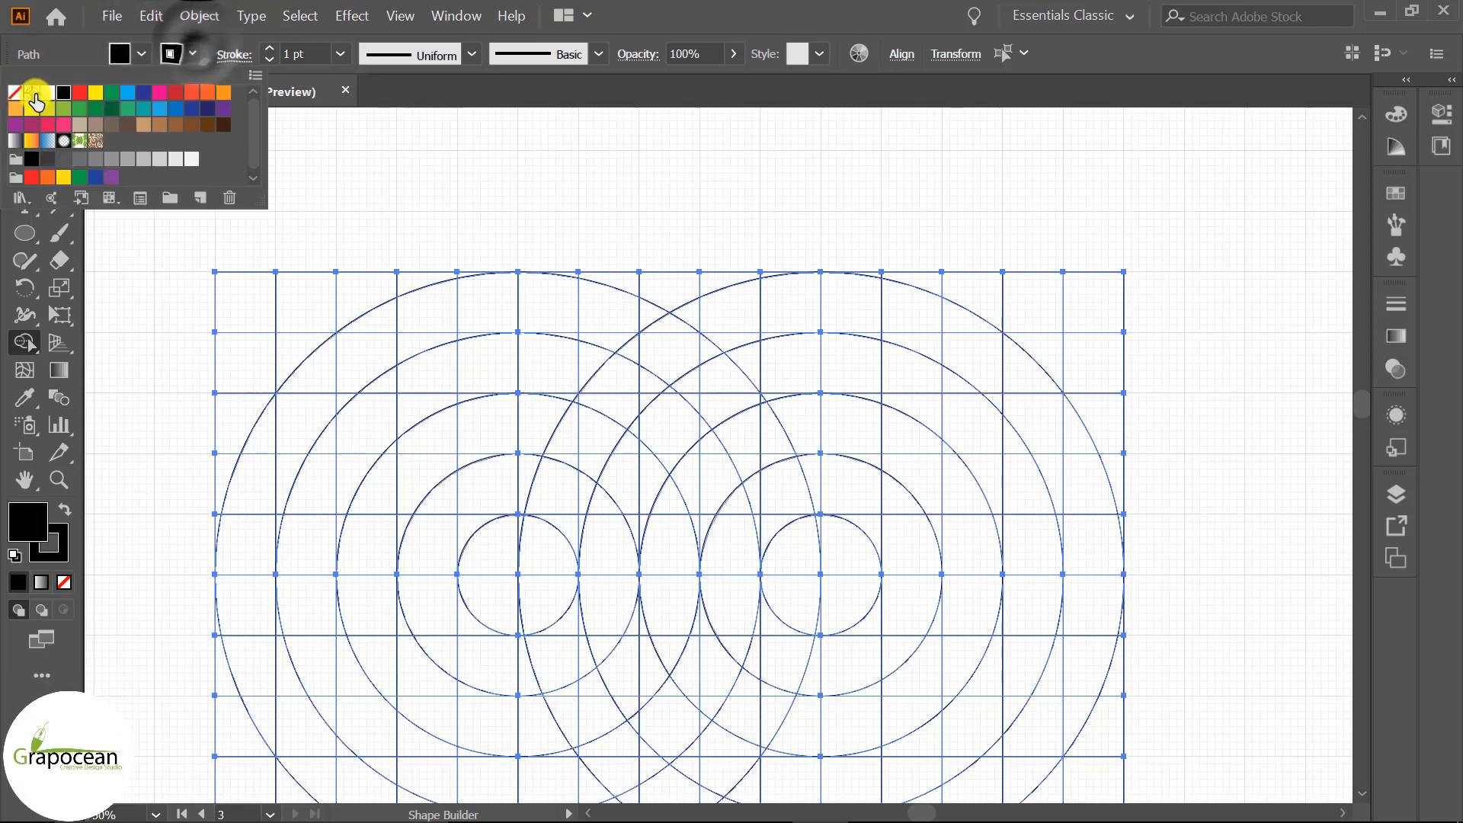
{"action": "left_click", "coordinate": [18, 98]}
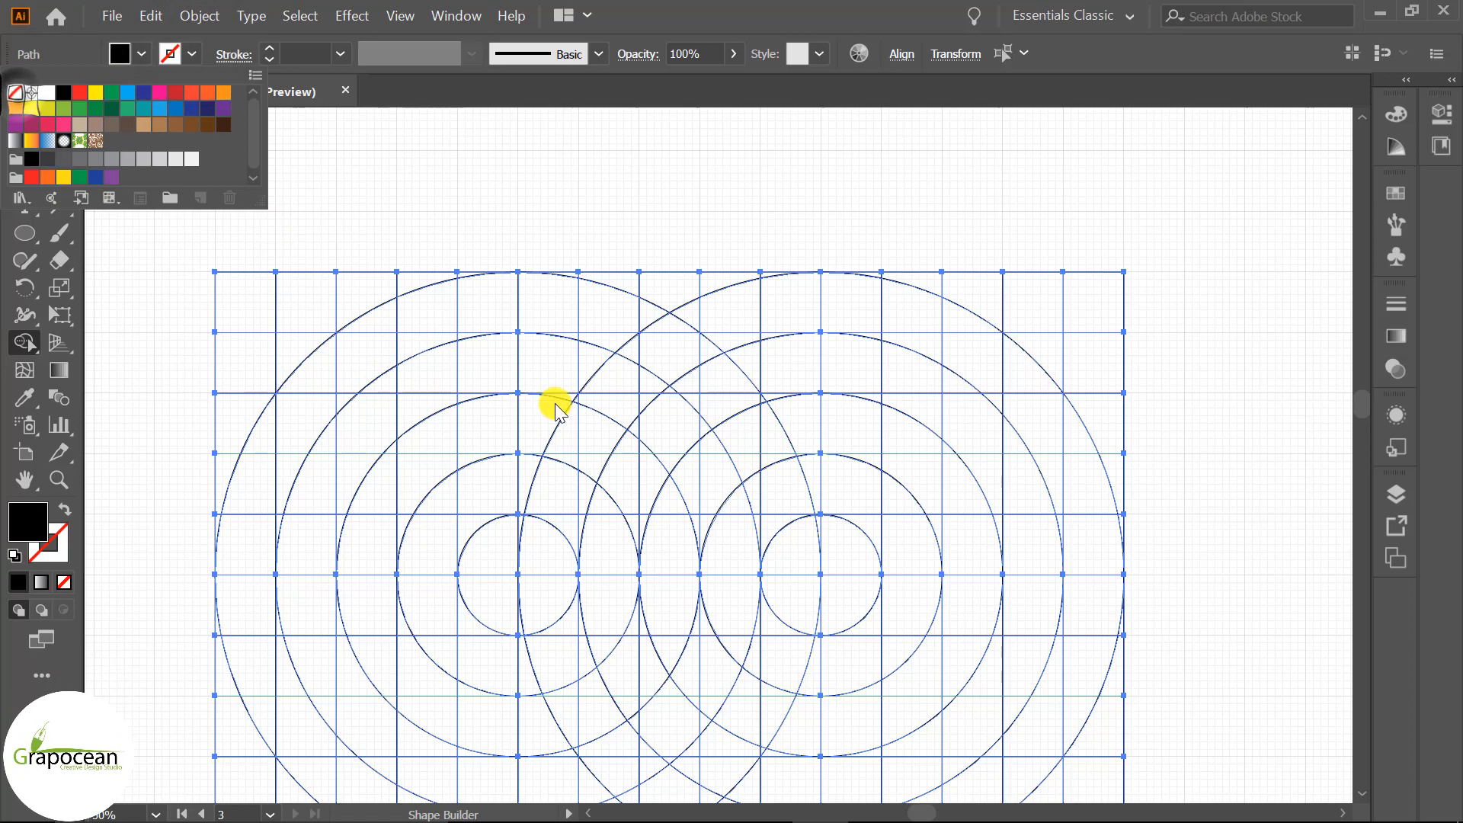
Merge cells into two black shapes: the diamond where both outermost rings cross, and the block between the right set's second and third circles.
{"action": "left_click", "coordinate": [700, 344]}
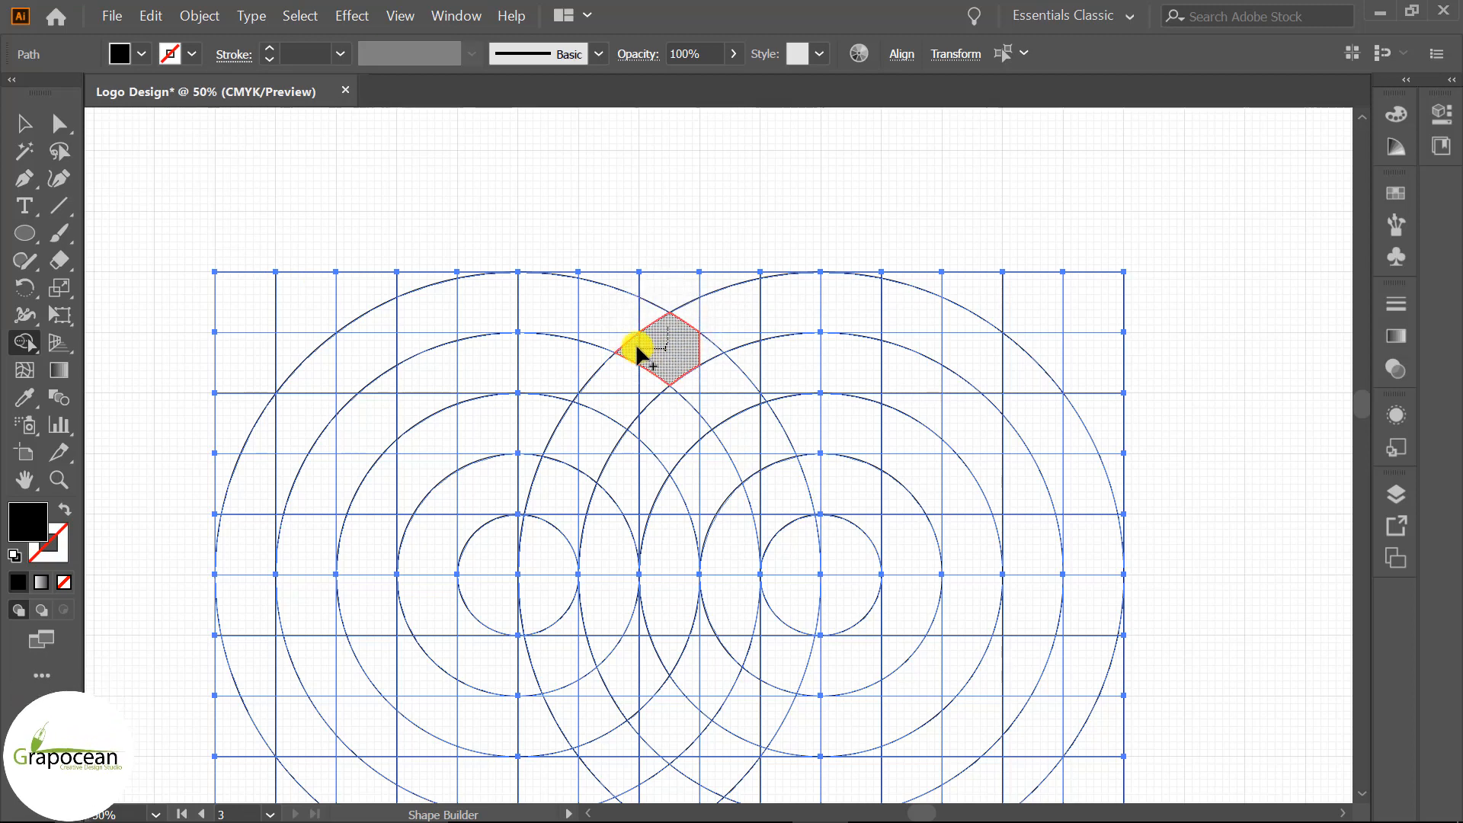
{"action": "left_click_drag", "start_coordinate": [638, 349], "coordinate": [698, 352]}
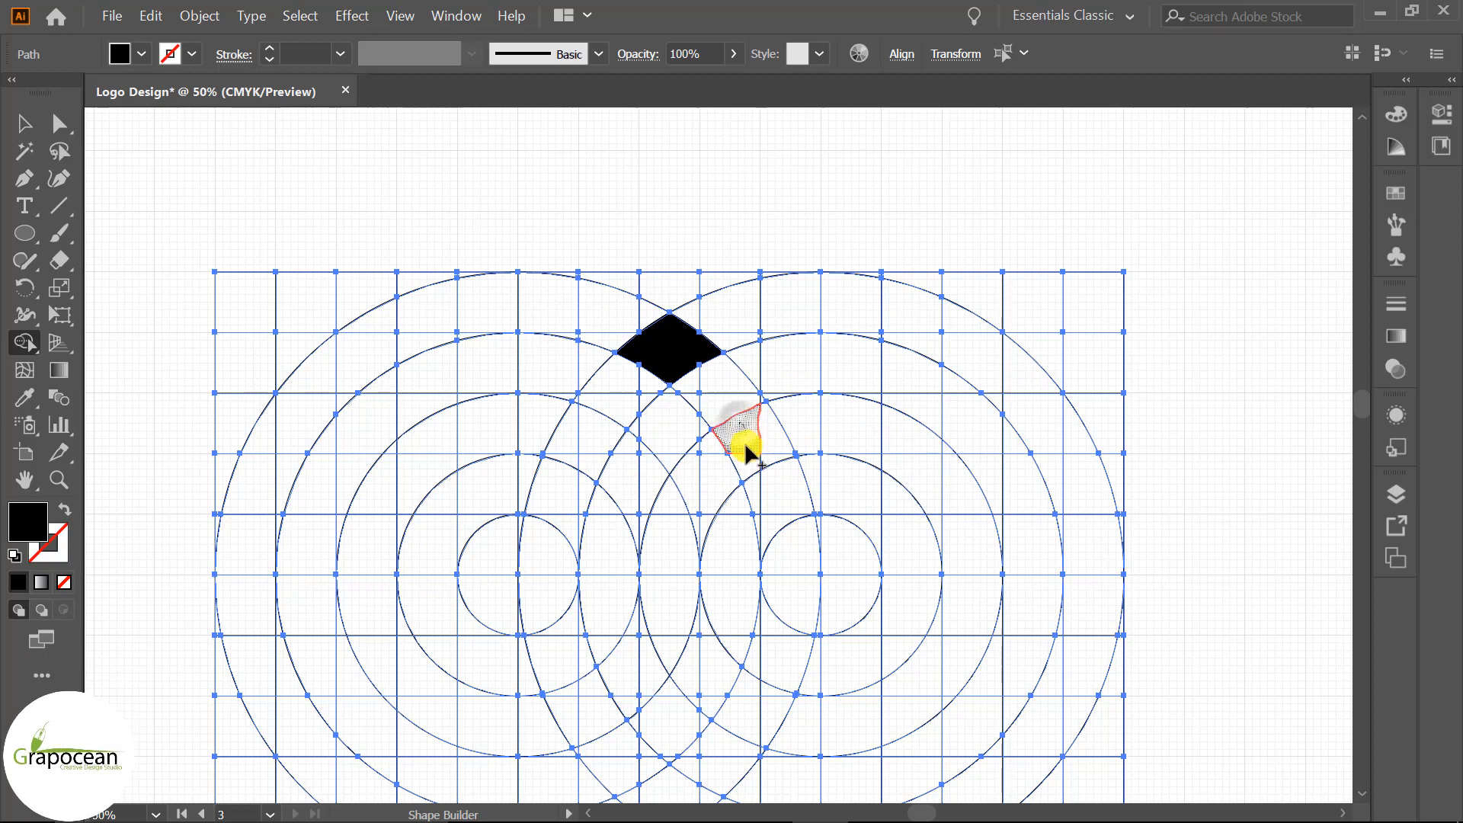
{"action": "mouse_move", "coordinate": [747, 452]}
{"action": "left_mouse_down"}
{"action": "mouse_move", "coordinate": [758, 457]}
{"action": "mouse_move", "coordinate": [764, 428]}
{"action": "mouse_move", "coordinate": [749, 455]}
{"action": "left_mouse_up"}
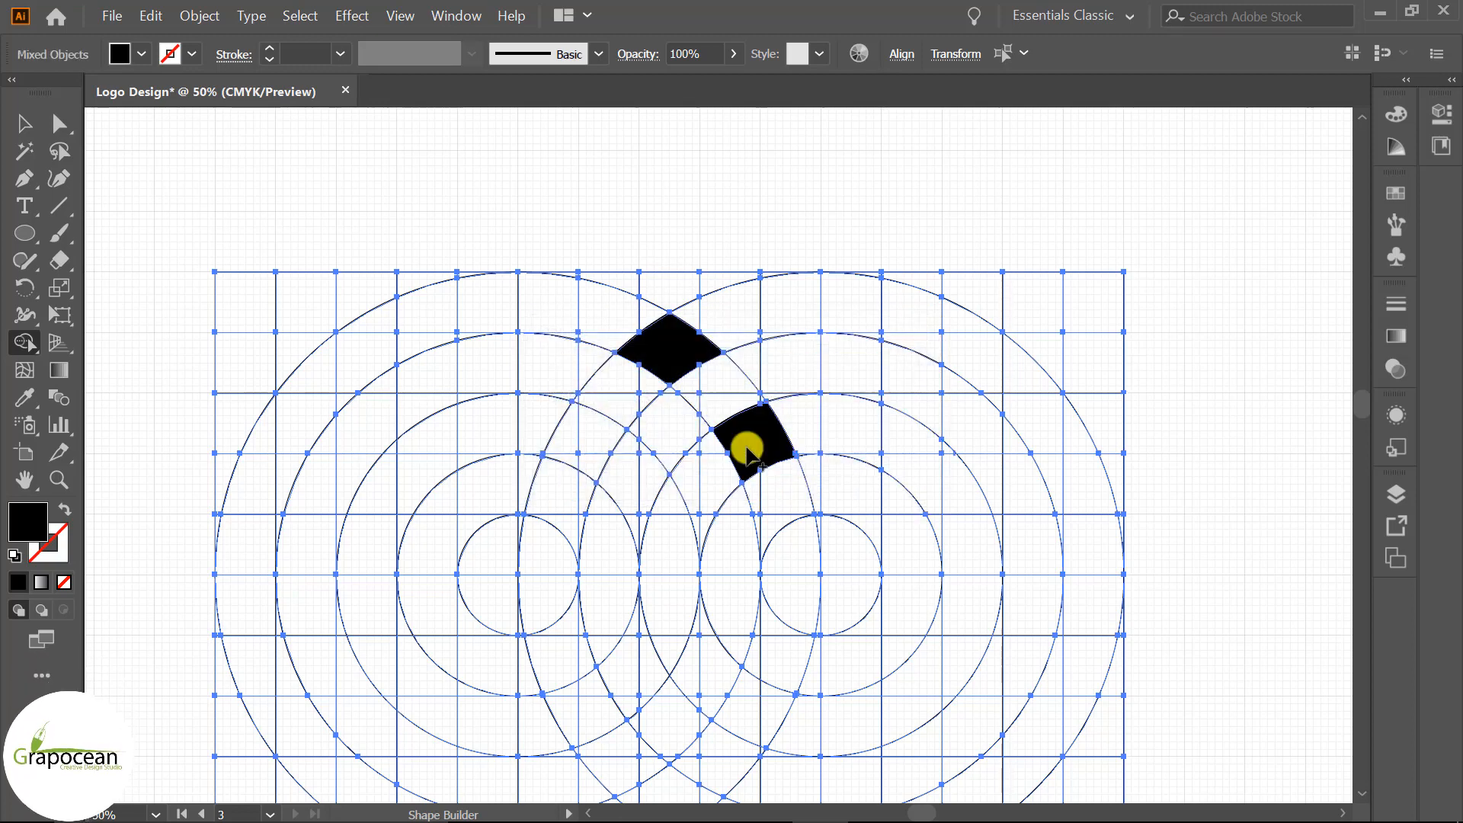
Merge the block between the left set's second and third circles and the tapering cells beside it into black shapes with Shape Builder.
{"action": "left_click", "coordinate": [595, 457]}
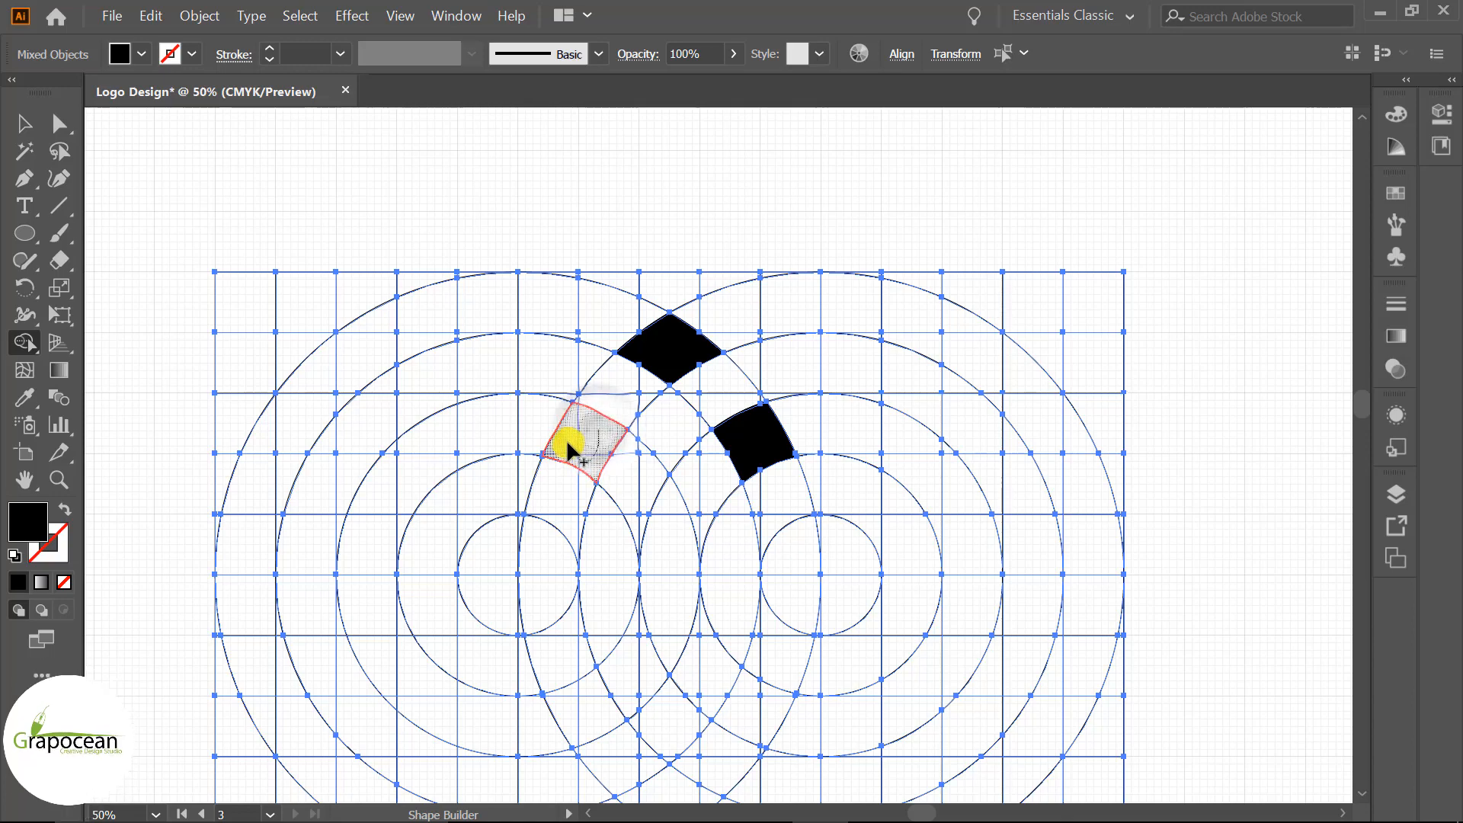
{"action": "key", "text": "ctrl+minus"}
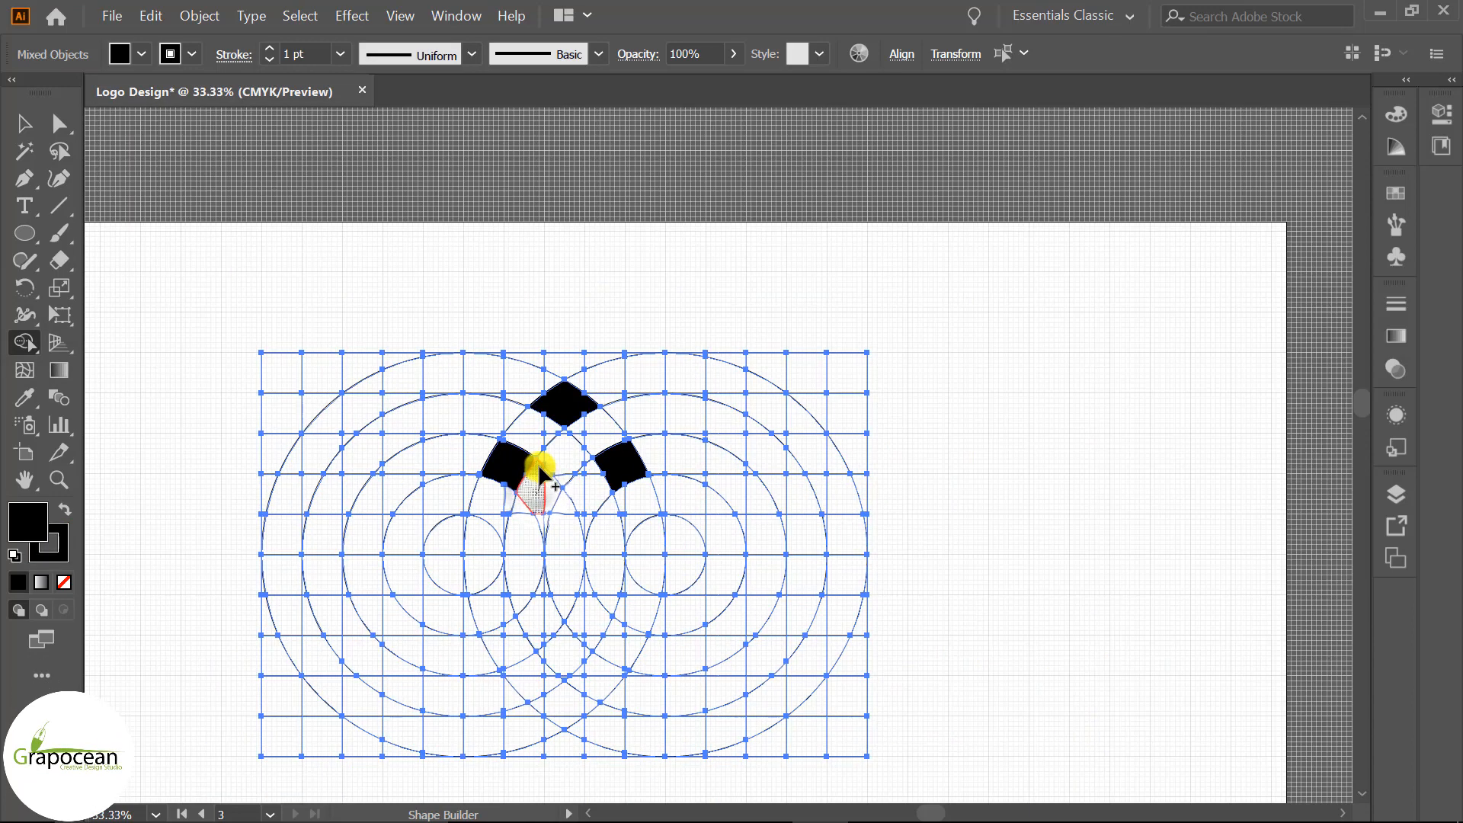
{"action": "left_click_drag", "start_coordinate": [538, 463], "coordinate": [550, 508]}
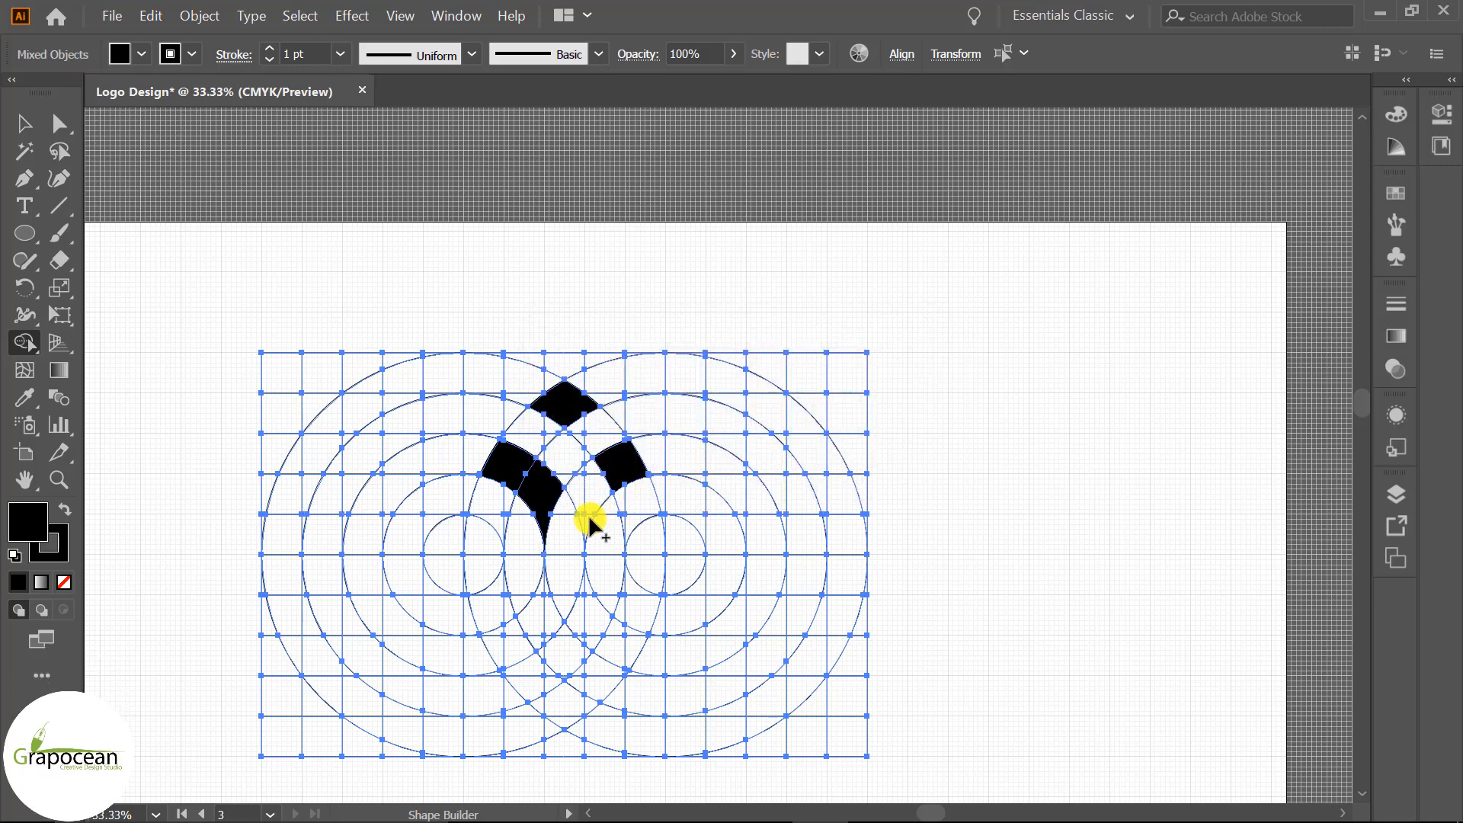
Merge the cells from the peak below the top diamond down the curved band to the tapering point into one black middle shape.
{"action": "mouse_move", "coordinate": [567, 444]}
{"action": "left_mouse_down"}
{"action": "mouse_move", "coordinate": [565, 428]}
{"action": "mouse_move", "coordinate": [559, 442]}
{"action": "mouse_move", "coordinate": [602, 494]}
{"action": "left_mouse_up"}
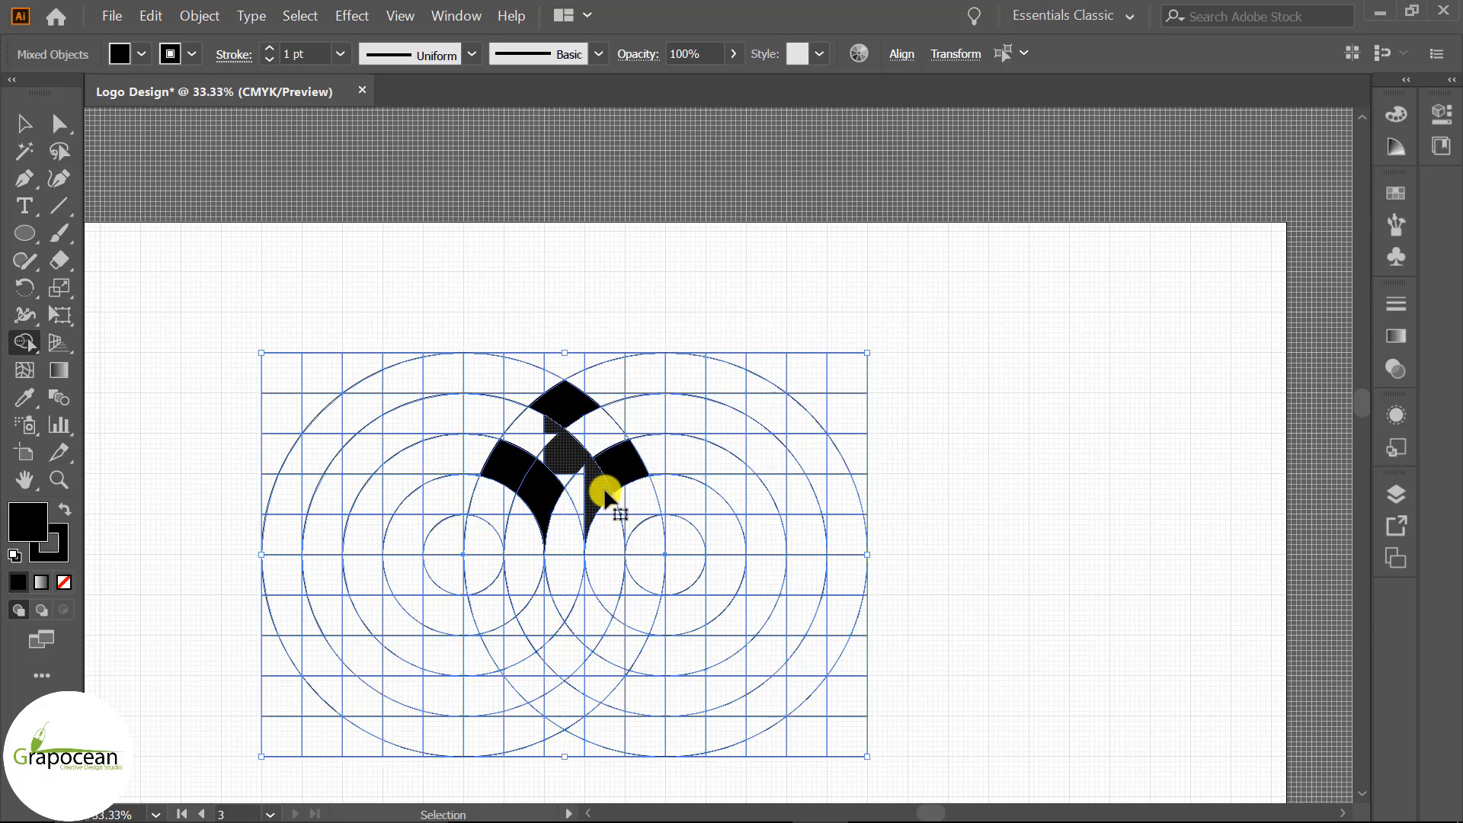
{"action": "scroll", "coordinate": [589, 515], "scroll_direction": "up", "scroll_amount": 2}
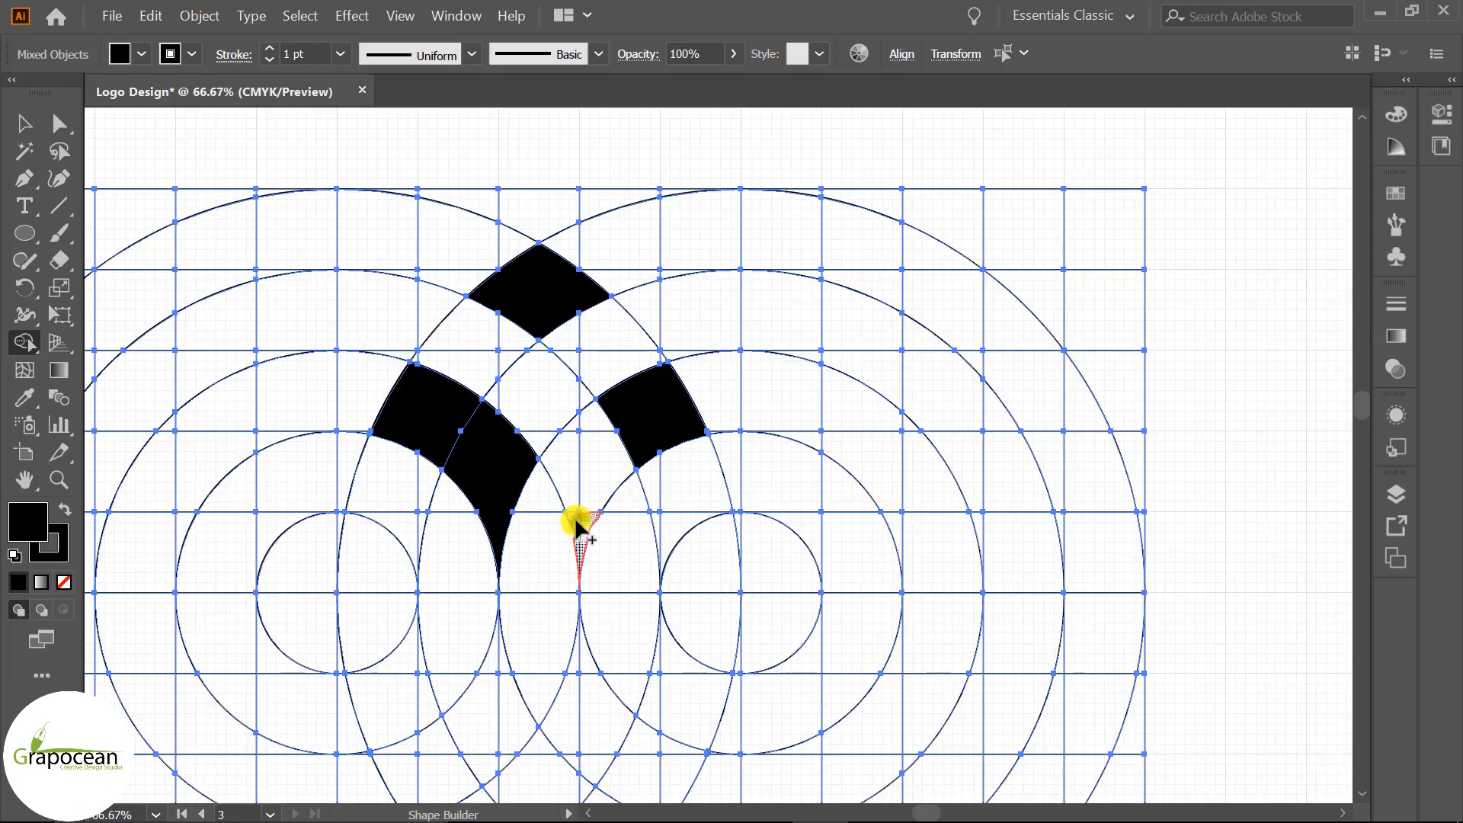
{"action": "mouse_move", "coordinate": [575, 517]}
{"action": "left_mouse_down"}
{"action": "mouse_move", "coordinate": [589, 431]}
{"action": "mouse_move", "coordinate": [542, 427]}
{"action": "mouse_move", "coordinate": [587, 409]}
{"action": "left_mouse_up"}
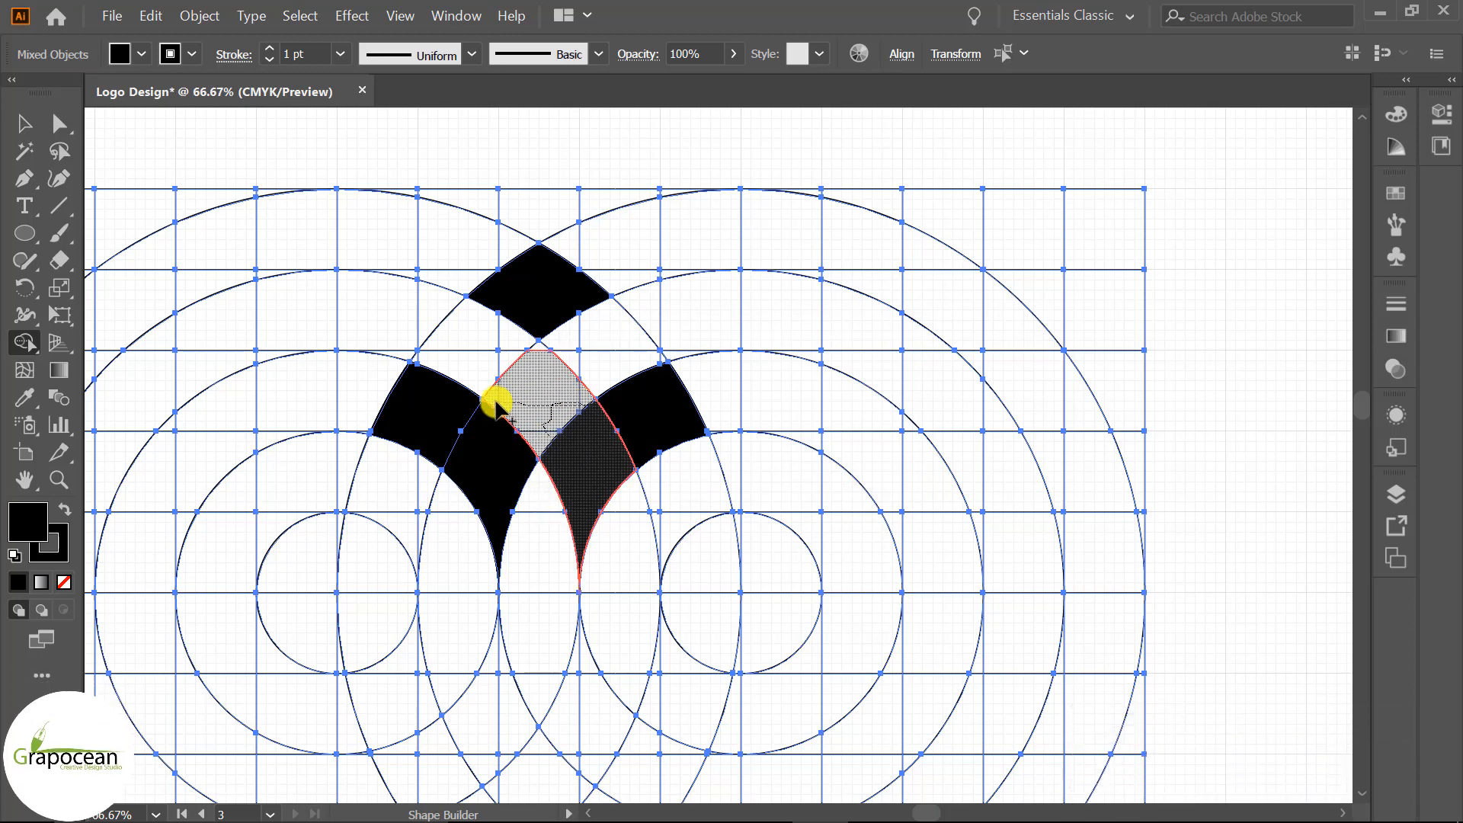
{"action": "mouse_move", "coordinate": [497, 408]}
{"action": "left_mouse_down"}
{"action": "mouse_move", "coordinate": [536, 345]}
{"action": "mouse_move", "coordinate": [569, 400]}
{"action": "mouse_move", "coordinate": [536, 348]}
{"action": "mouse_move", "coordinate": [496, 396]}
{"action": "mouse_move", "coordinate": [540, 445]}
{"action": "left_mouse_up"}
{"action": "key", "text": "ctrl+z"}
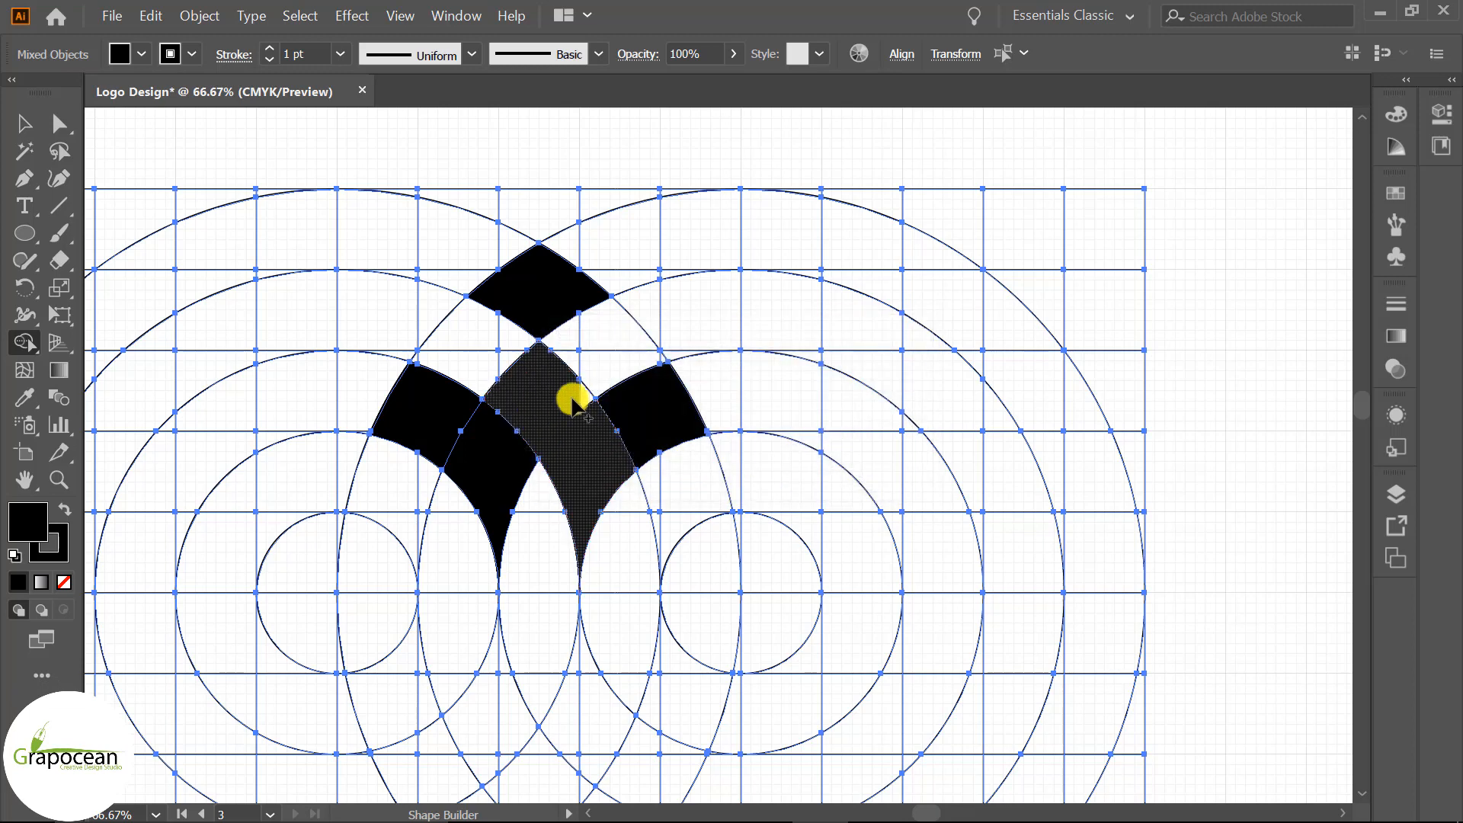
{"action": "left_click", "coordinate": [579, 400]}
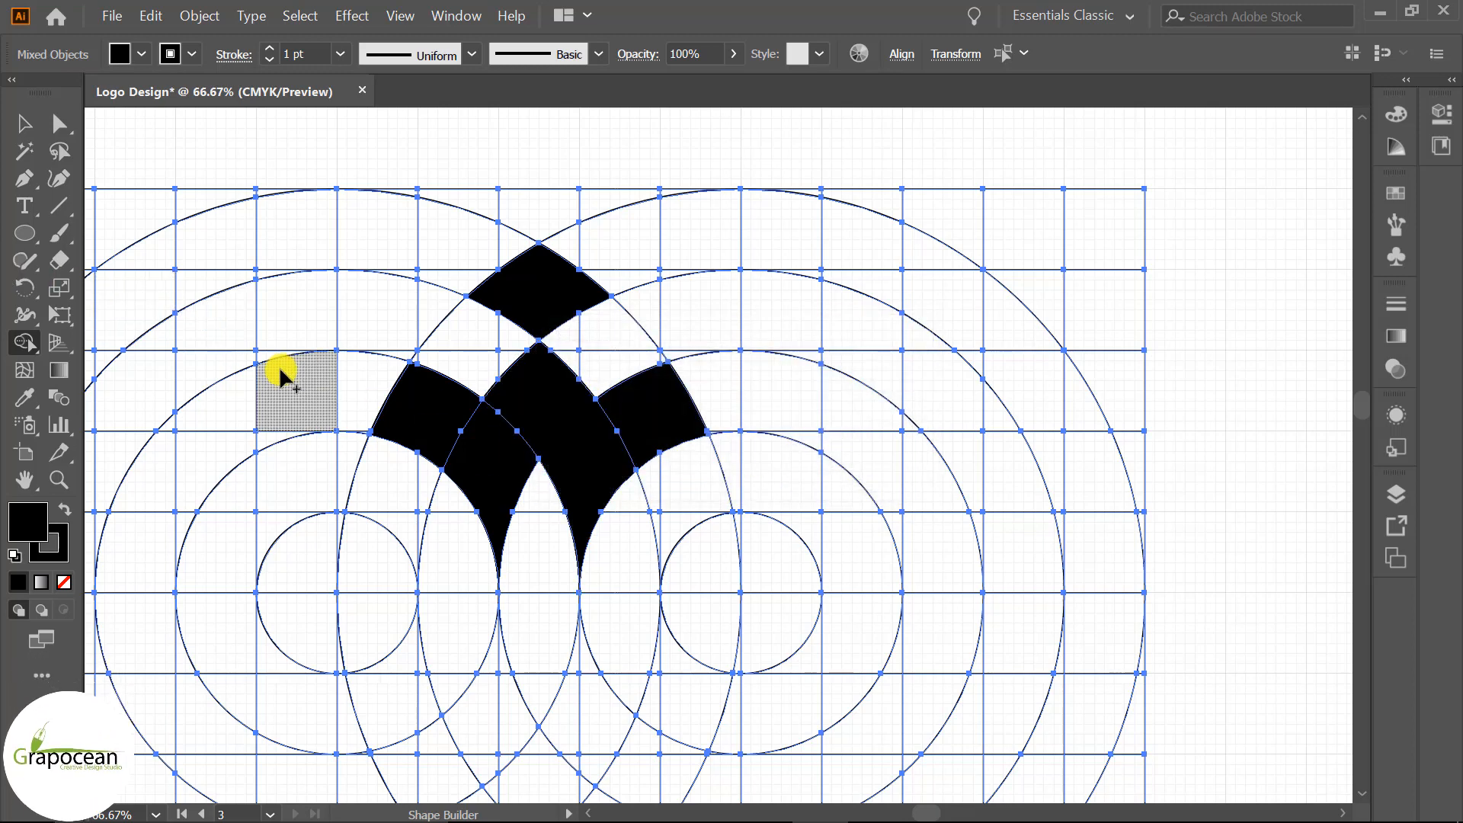
Select the black logo shapes and move them out of the circle grid to the empty area beside the artboard.
{"action": "left_click", "coordinate": [25, 124]}
{"action": "left_click", "coordinate": [725, 467]}
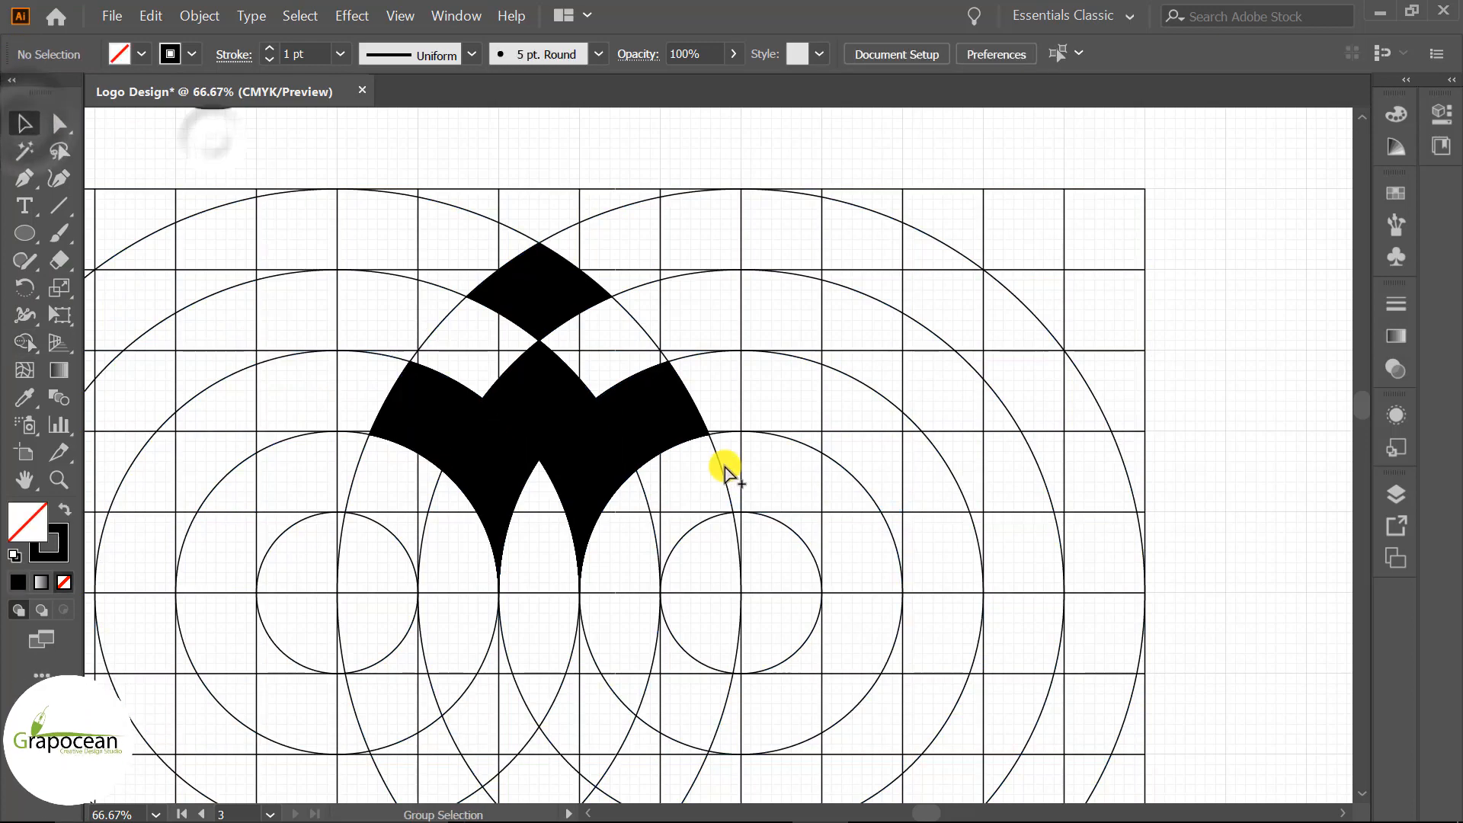
{"action": "scroll", "coordinate": [725, 467], "scroll_direction": "down", "scroll_amount": 1}
{"action": "left_click", "coordinate": [619, 450]}
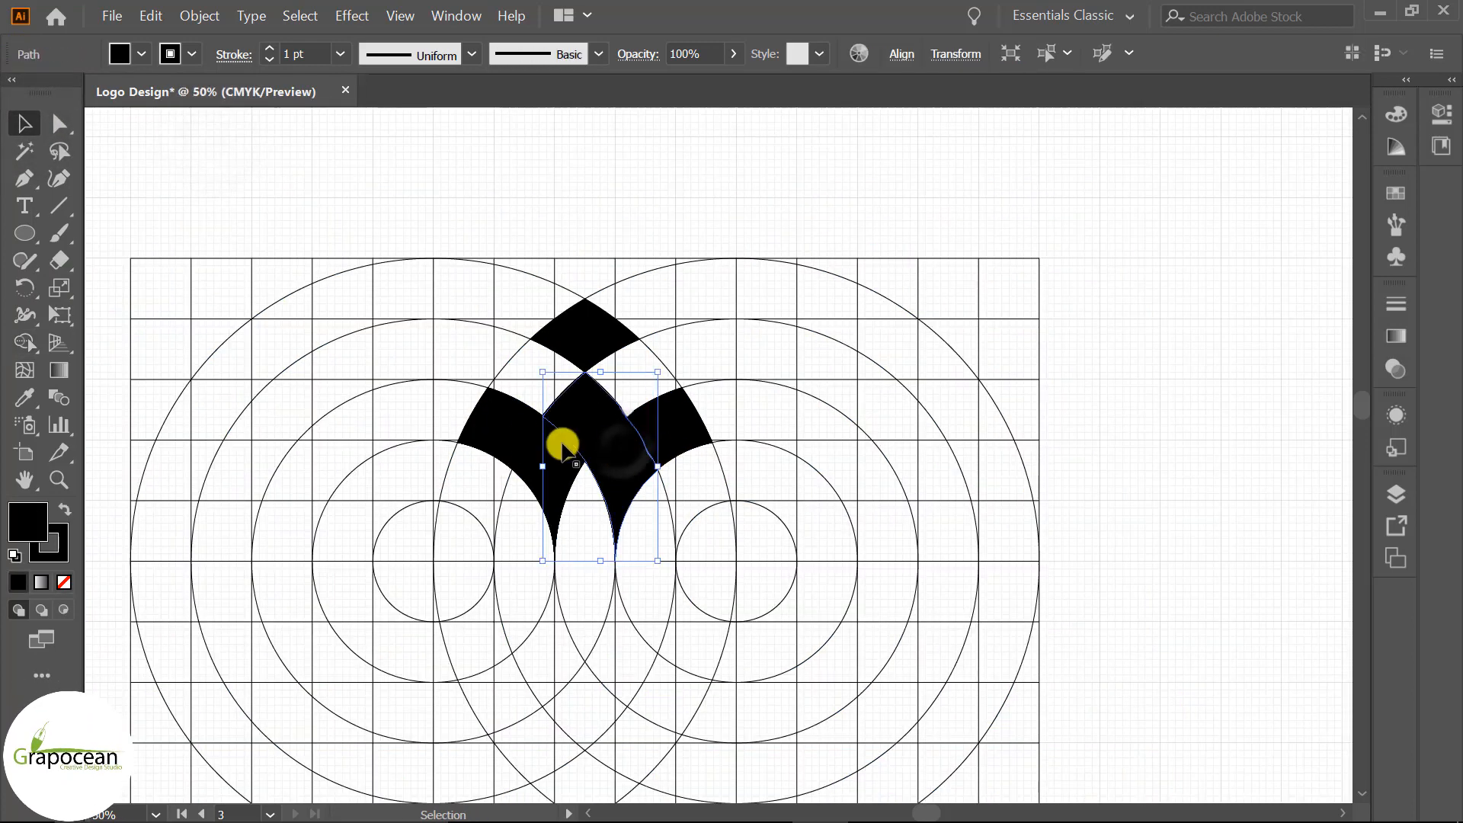
{"action": "left_click", "coordinate": [513, 425], "text": "shift"}
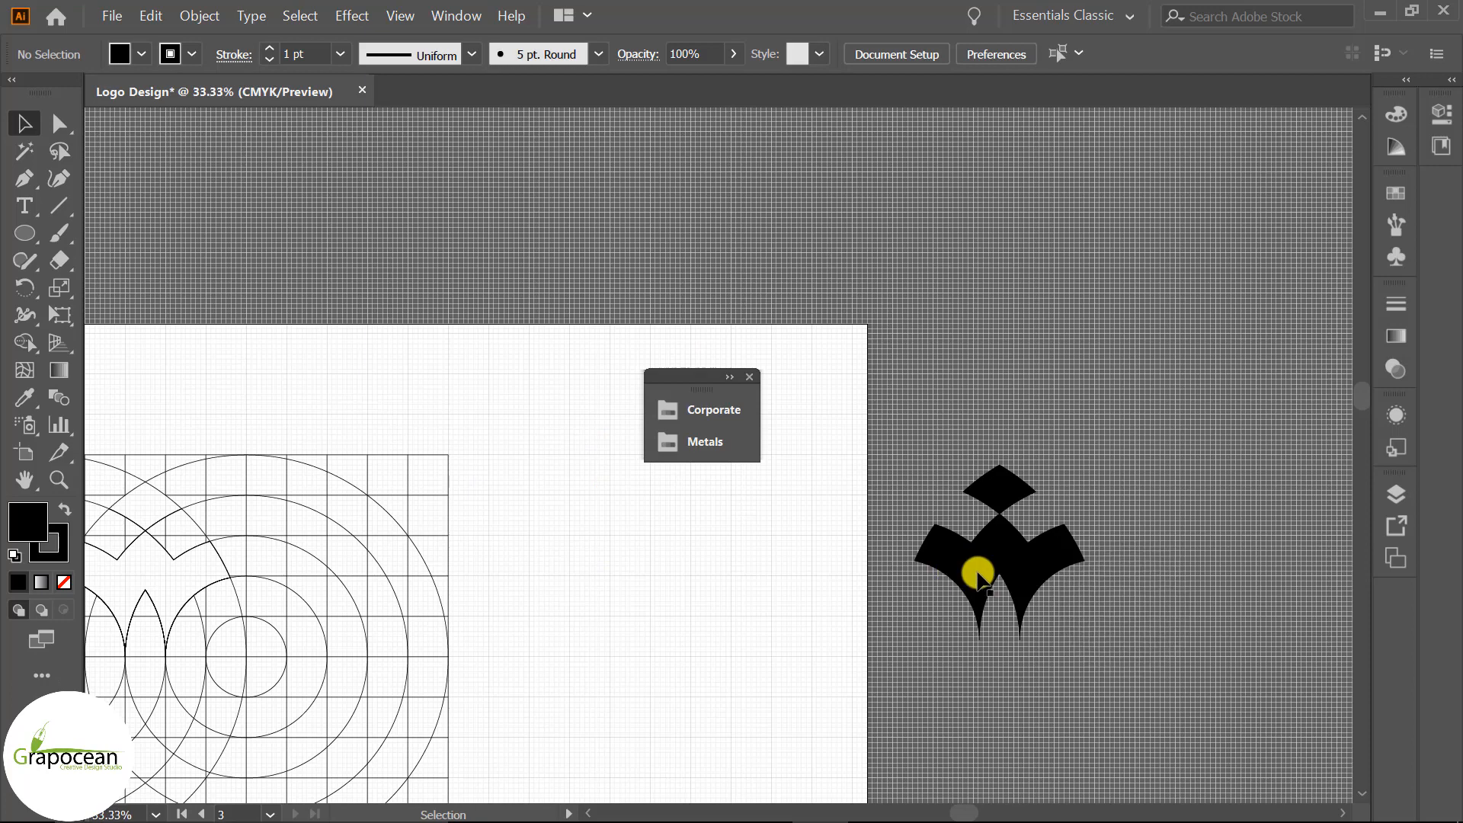
Merge the logo's left block and the adjoining tapered piece into one shape with the Shape Builder tool.
{"action": "left_click", "coordinate": [964, 568]}
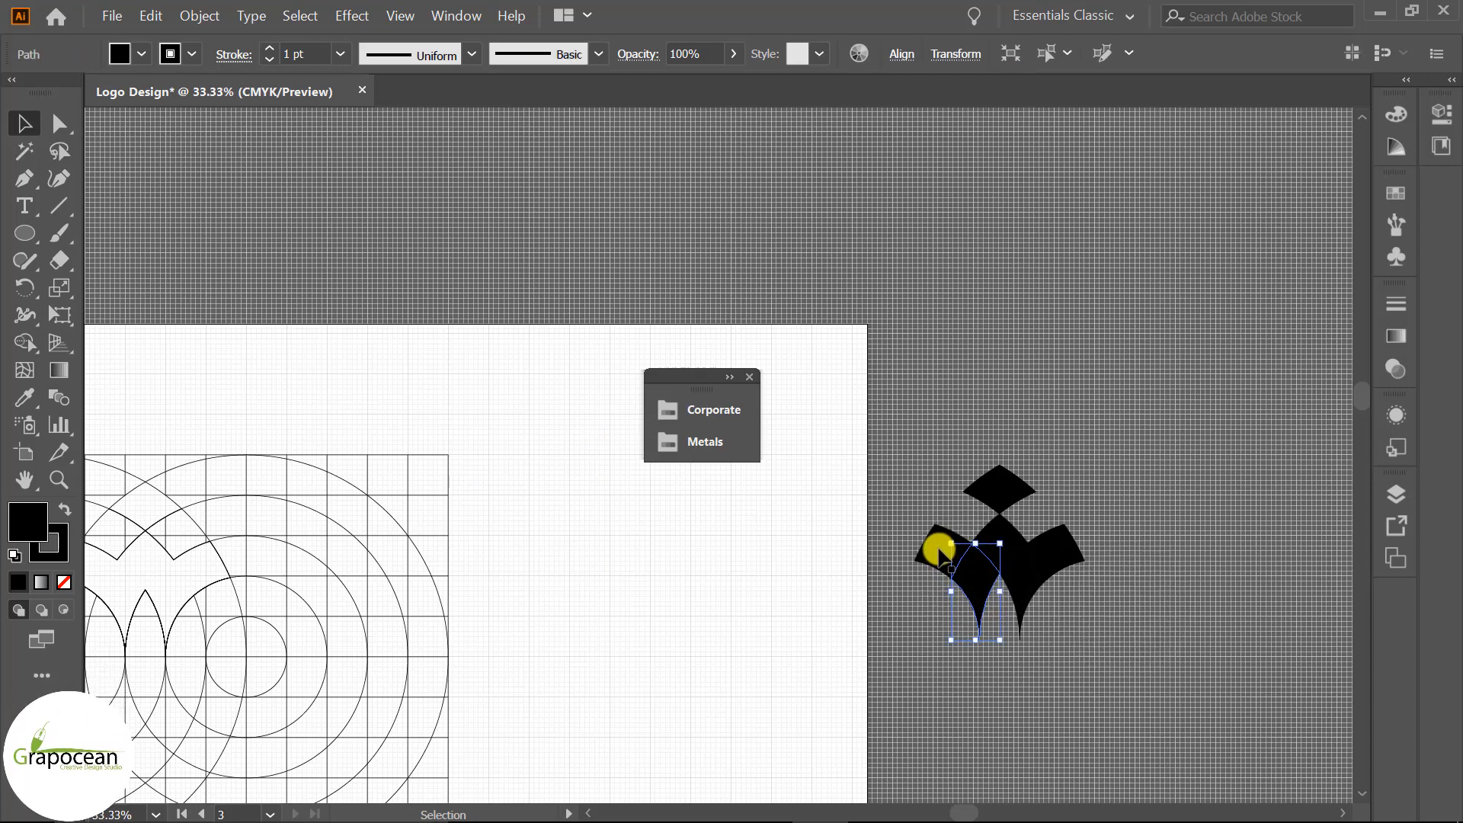
{"action": "left_click", "coordinate": [24, 342]}
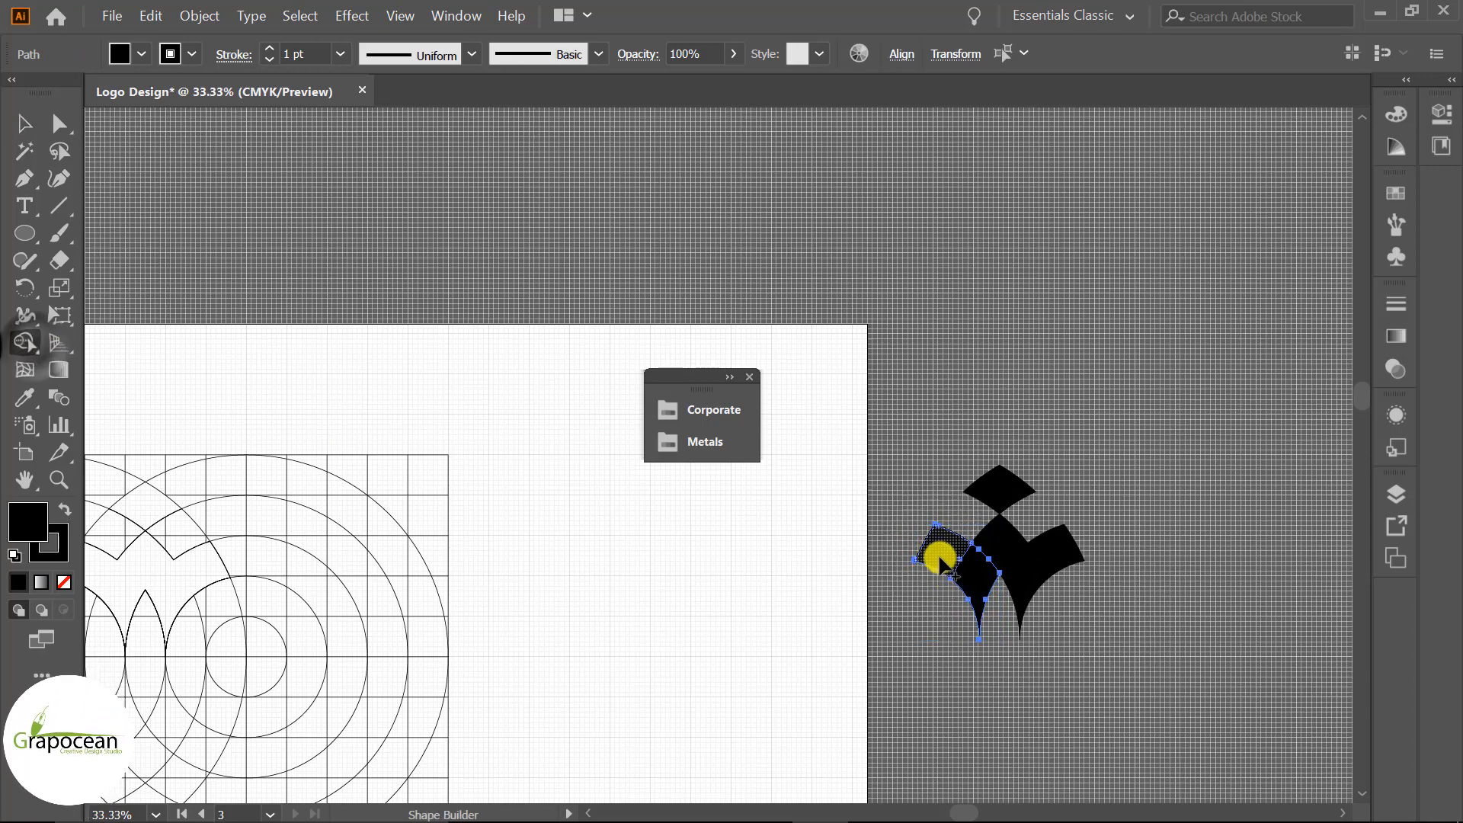
{"action": "left_click", "coordinate": [964, 565]}
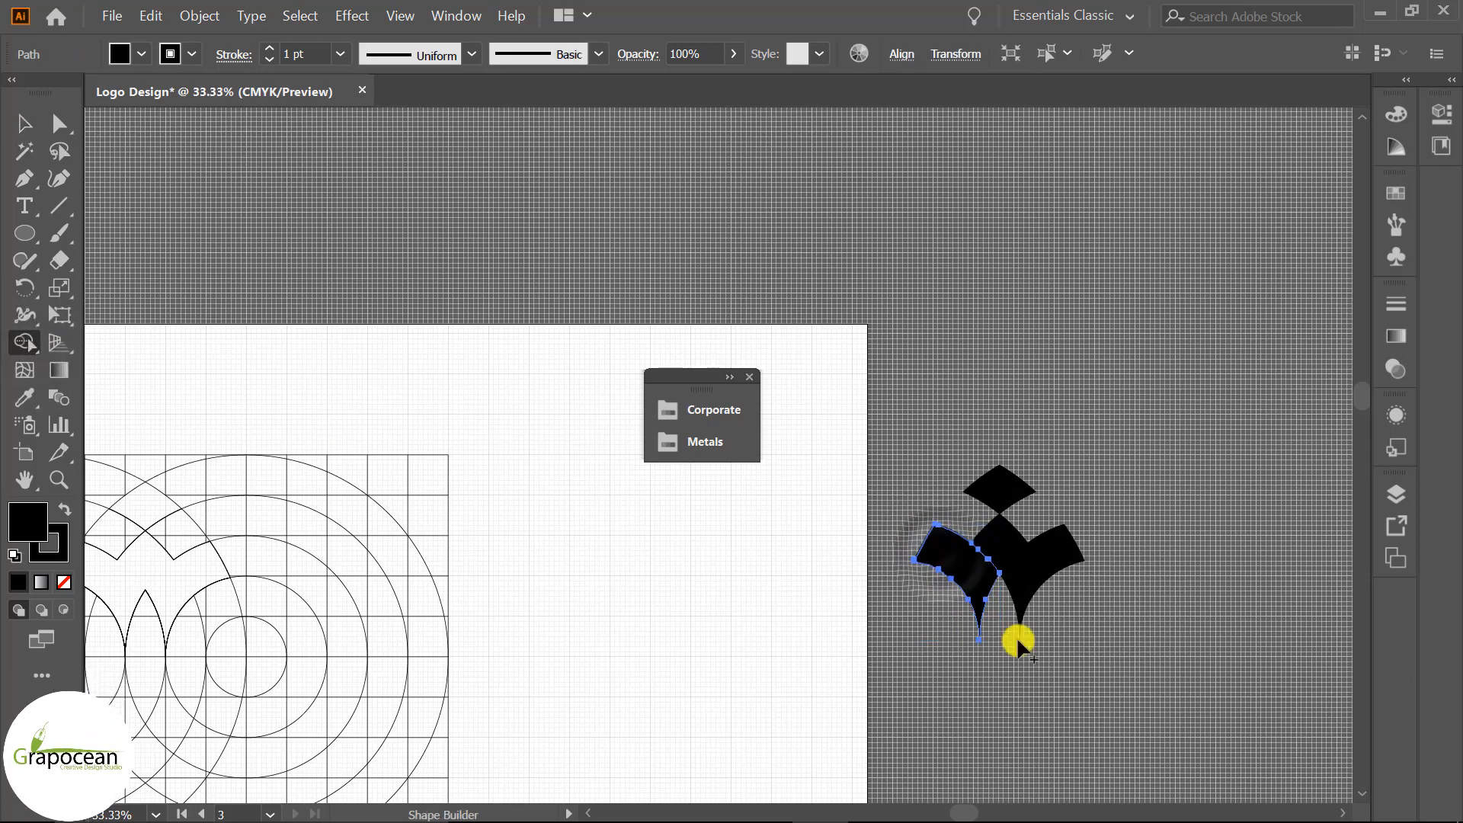
Fill the merged left shape with a gray gradient from the Metals gradient library.
{"action": "left_click", "coordinate": [24, 124]}
{"action": "left_click", "coordinate": [579, 625]}
{"action": "left_click", "coordinate": [972, 564]}
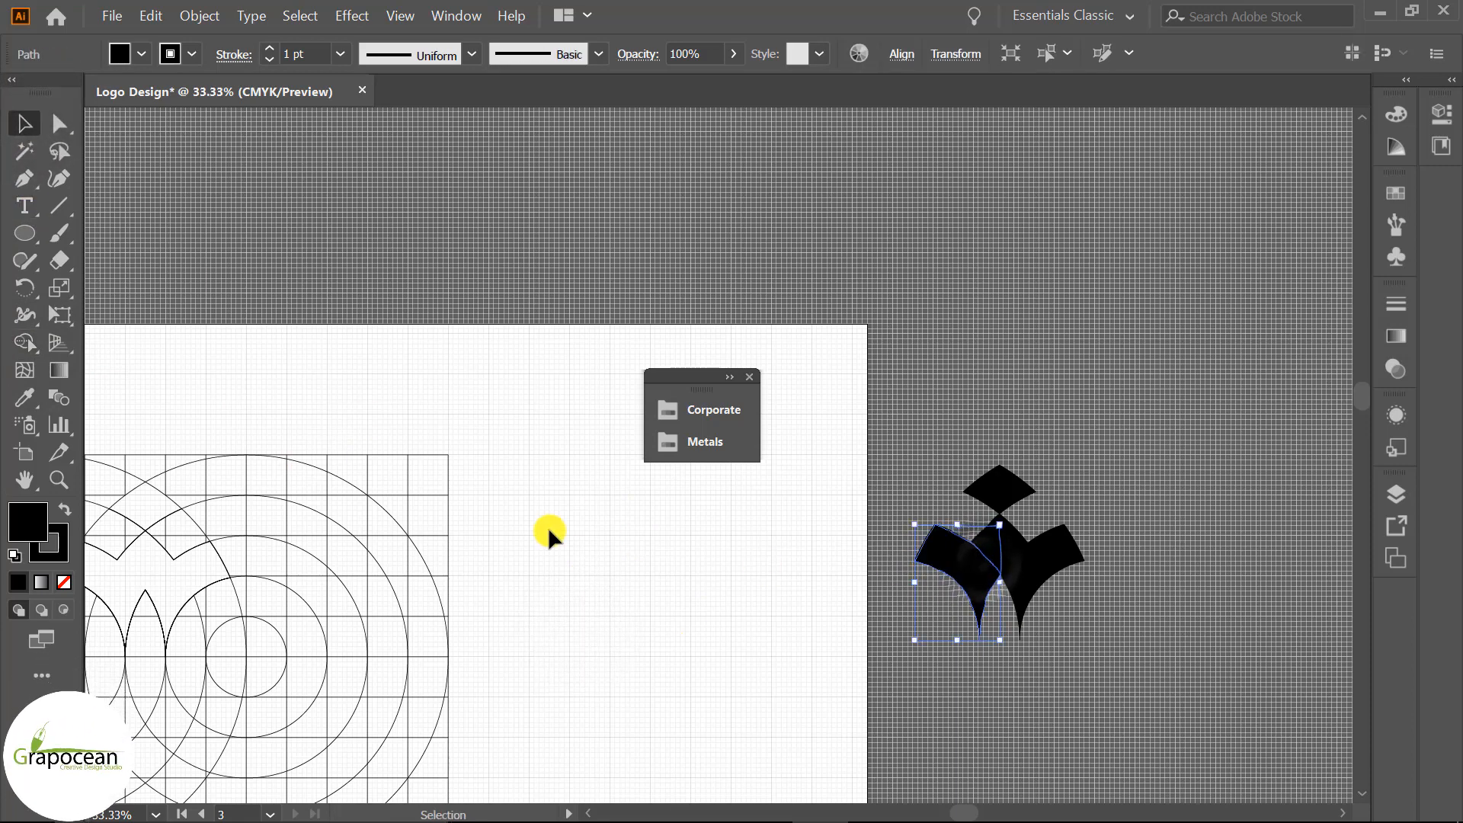
{"action": "left_click", "coordinate": [141, 54]}
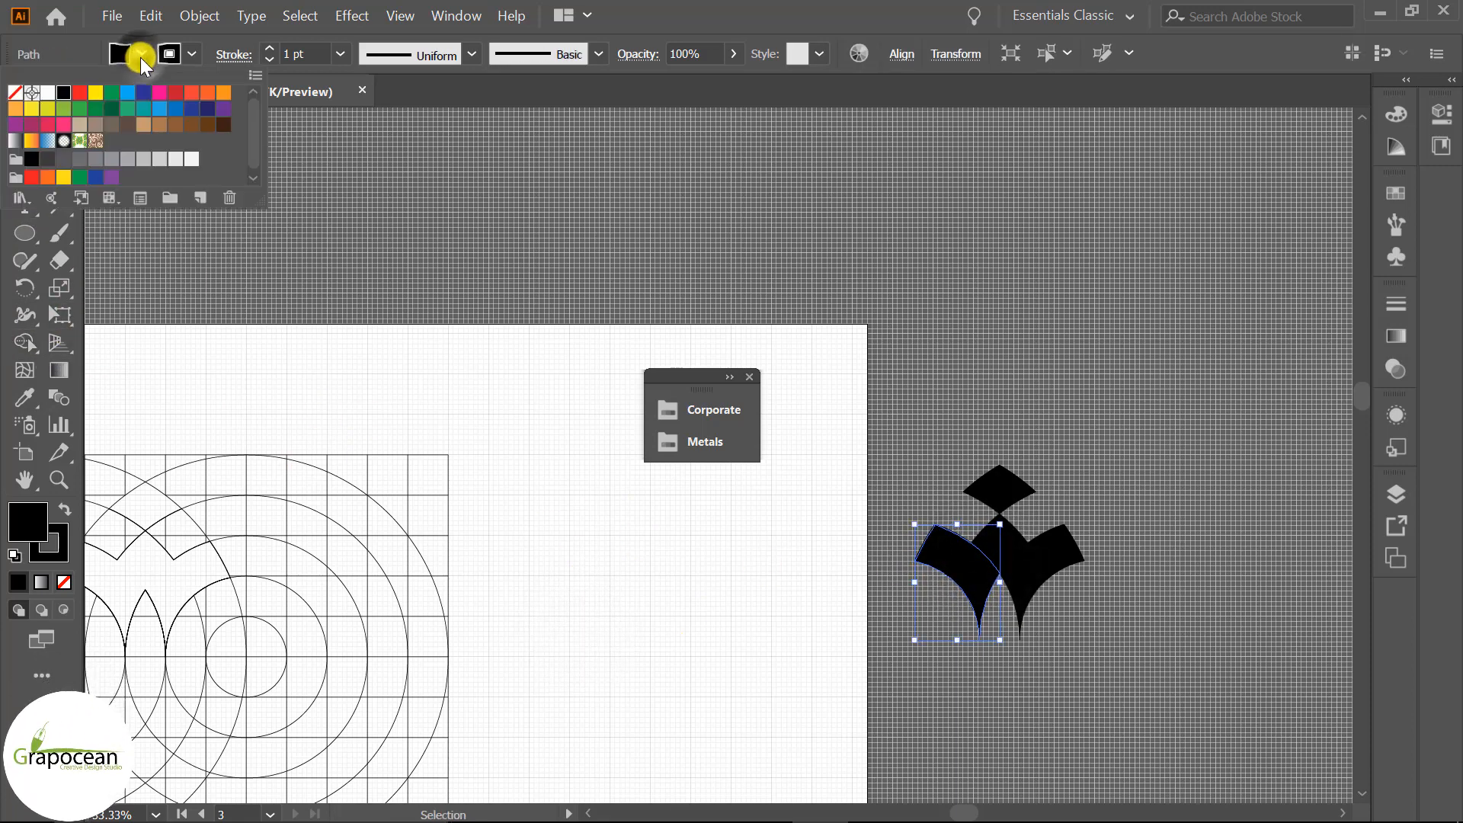
{"action": "left_click", "coordinate": [22, 199]}
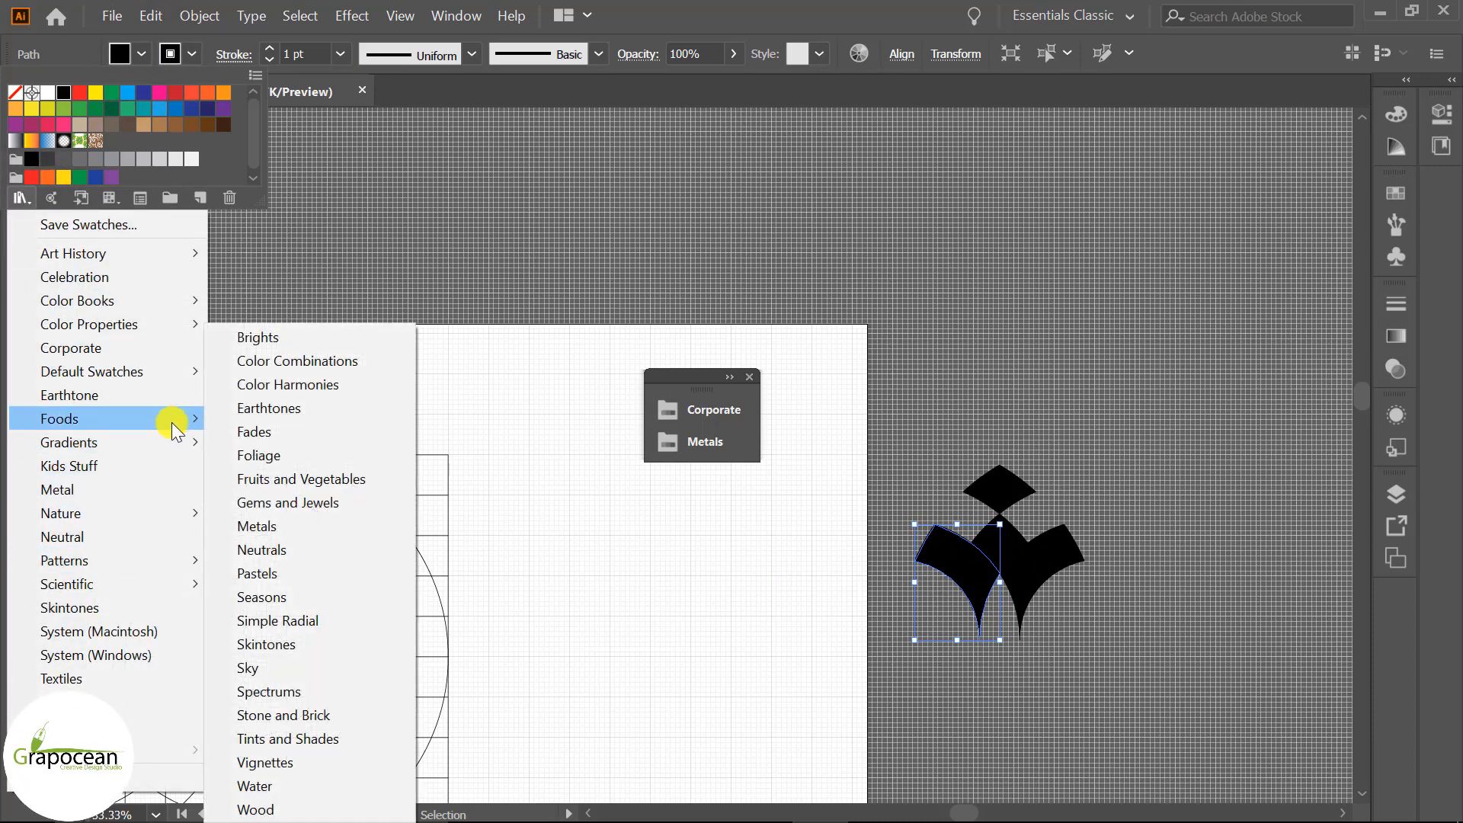
{"action": "mouse_move", "coordinate": [165, 442]}
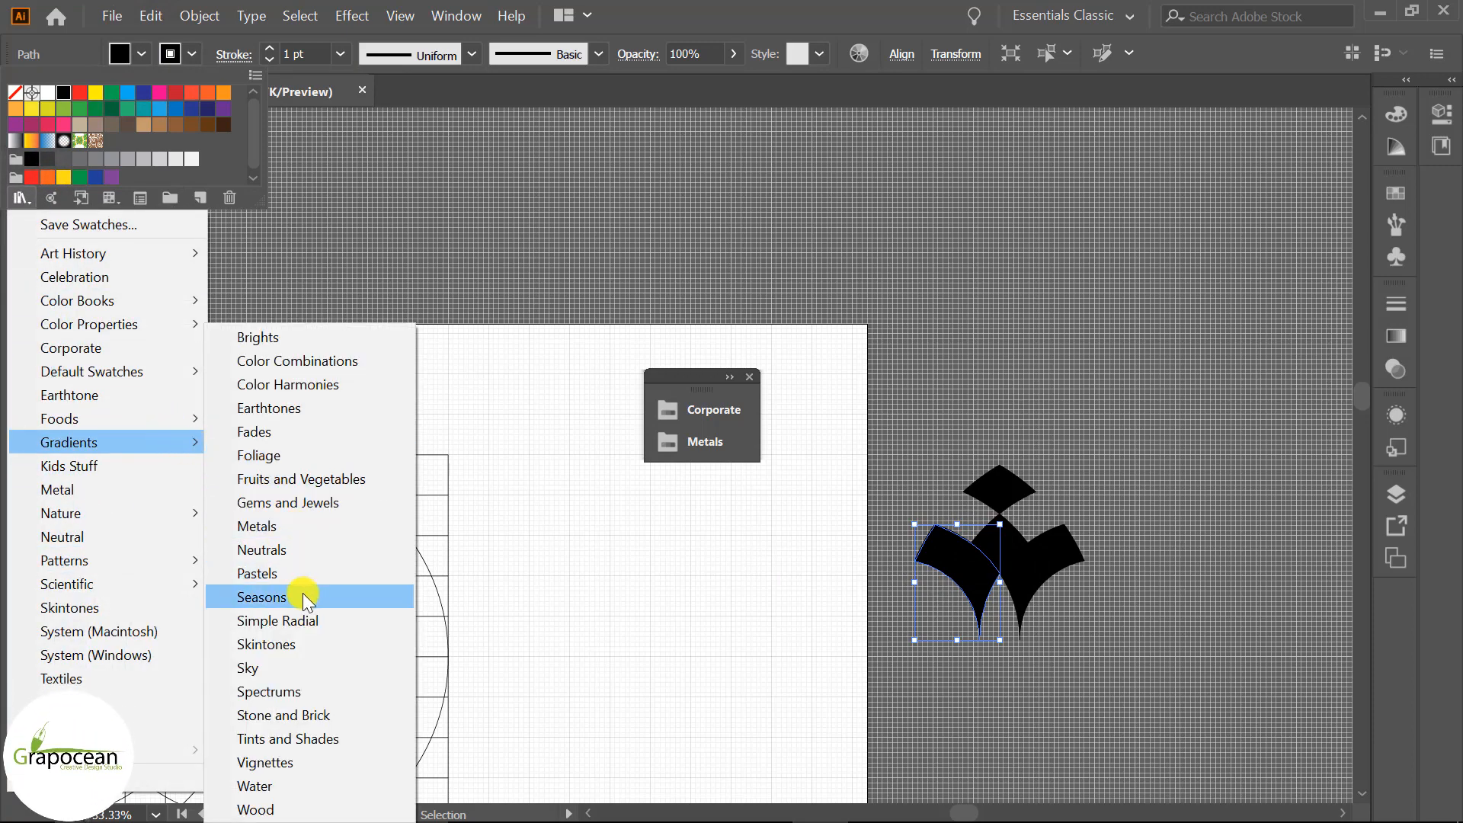
{"action": "left_click", "coordinate": [290, 531]}
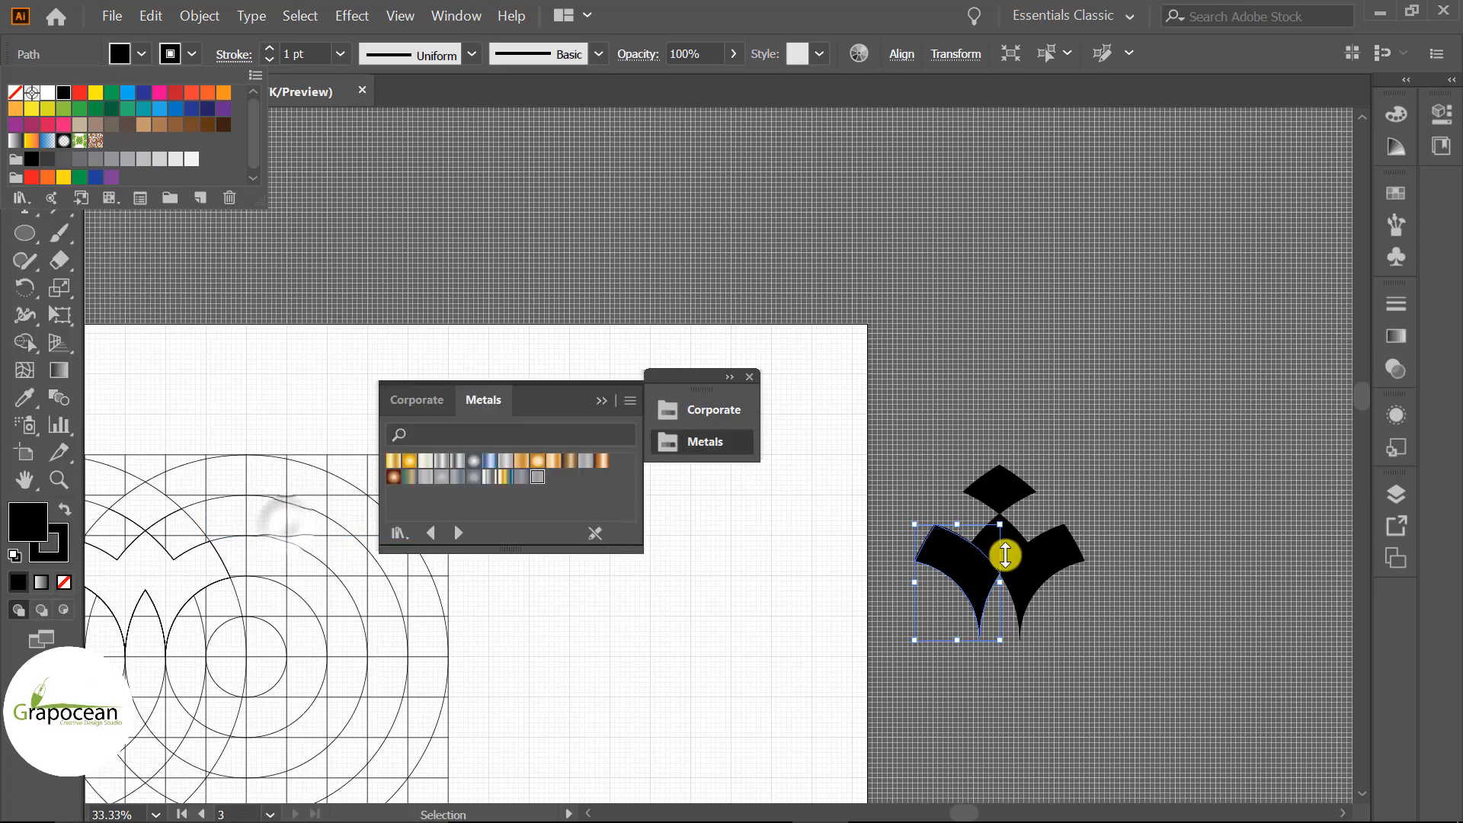
{"action": "left_click", "coordinate": [538, 477]}
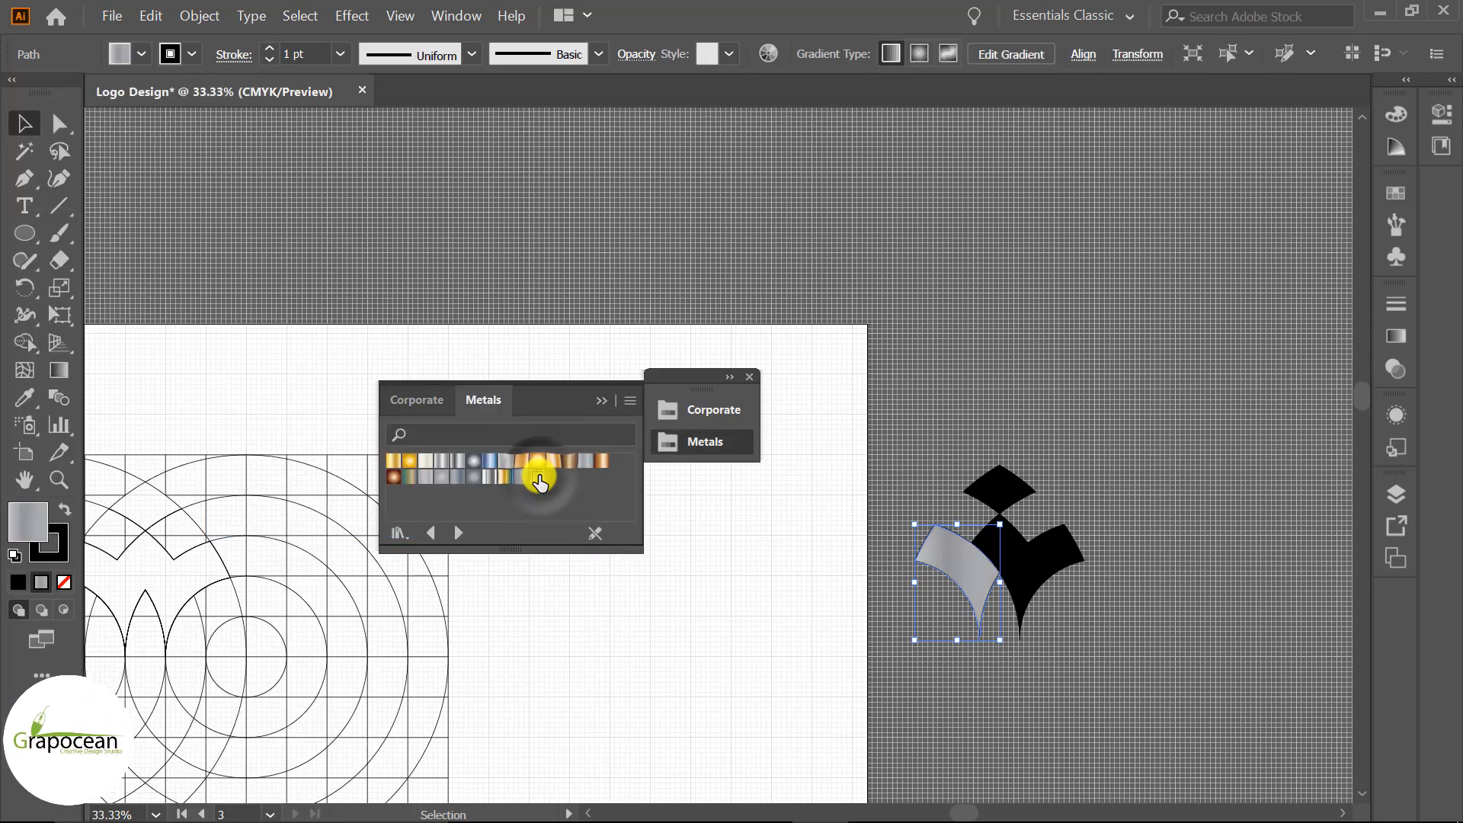
Set the left shape's stroke to none and deselect it.
{"action": "left_click", "coordinate": [17, 93]}
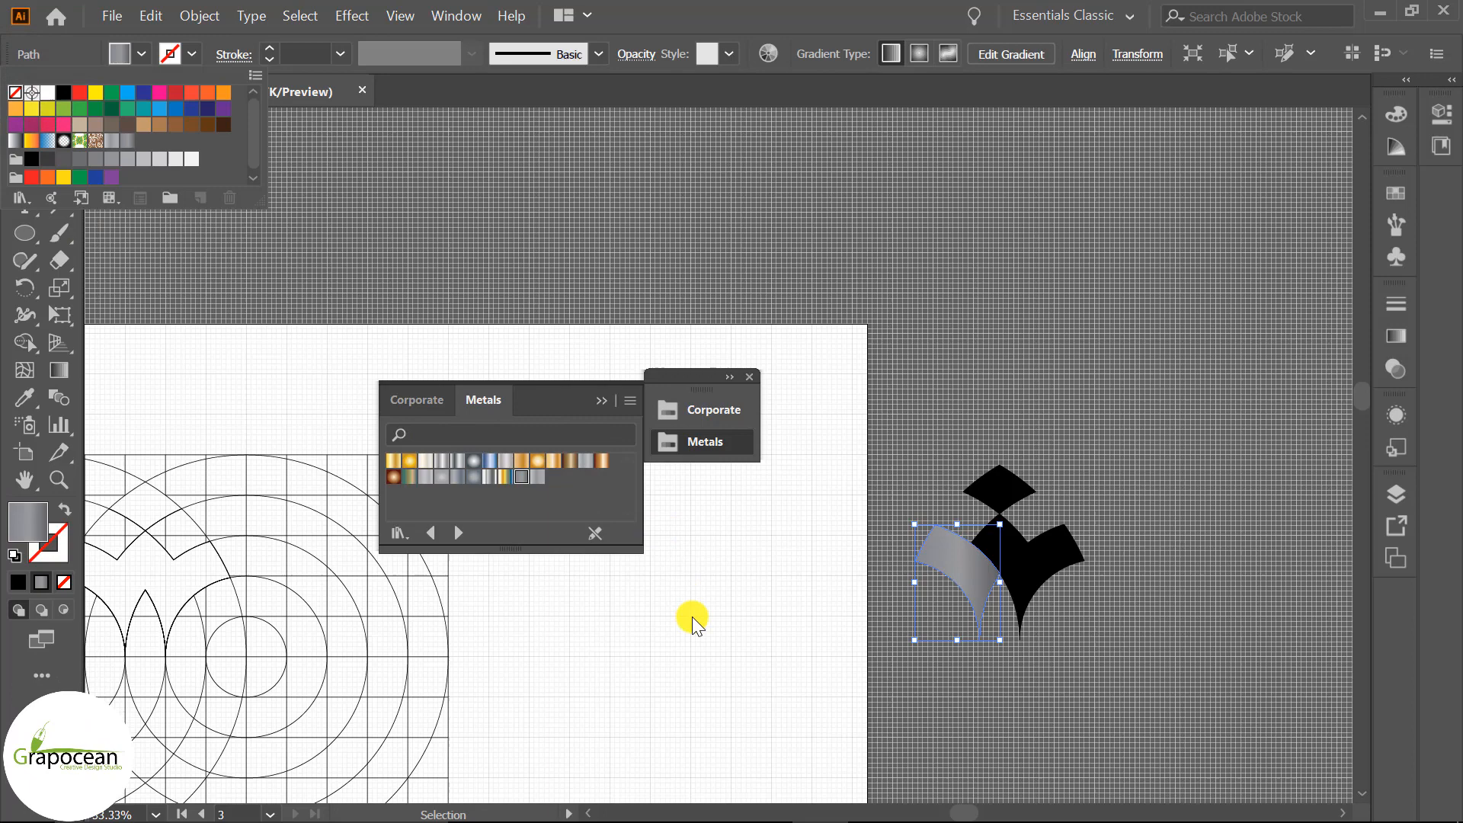
{"action": "left_click", "coordinate": [692, 616]}
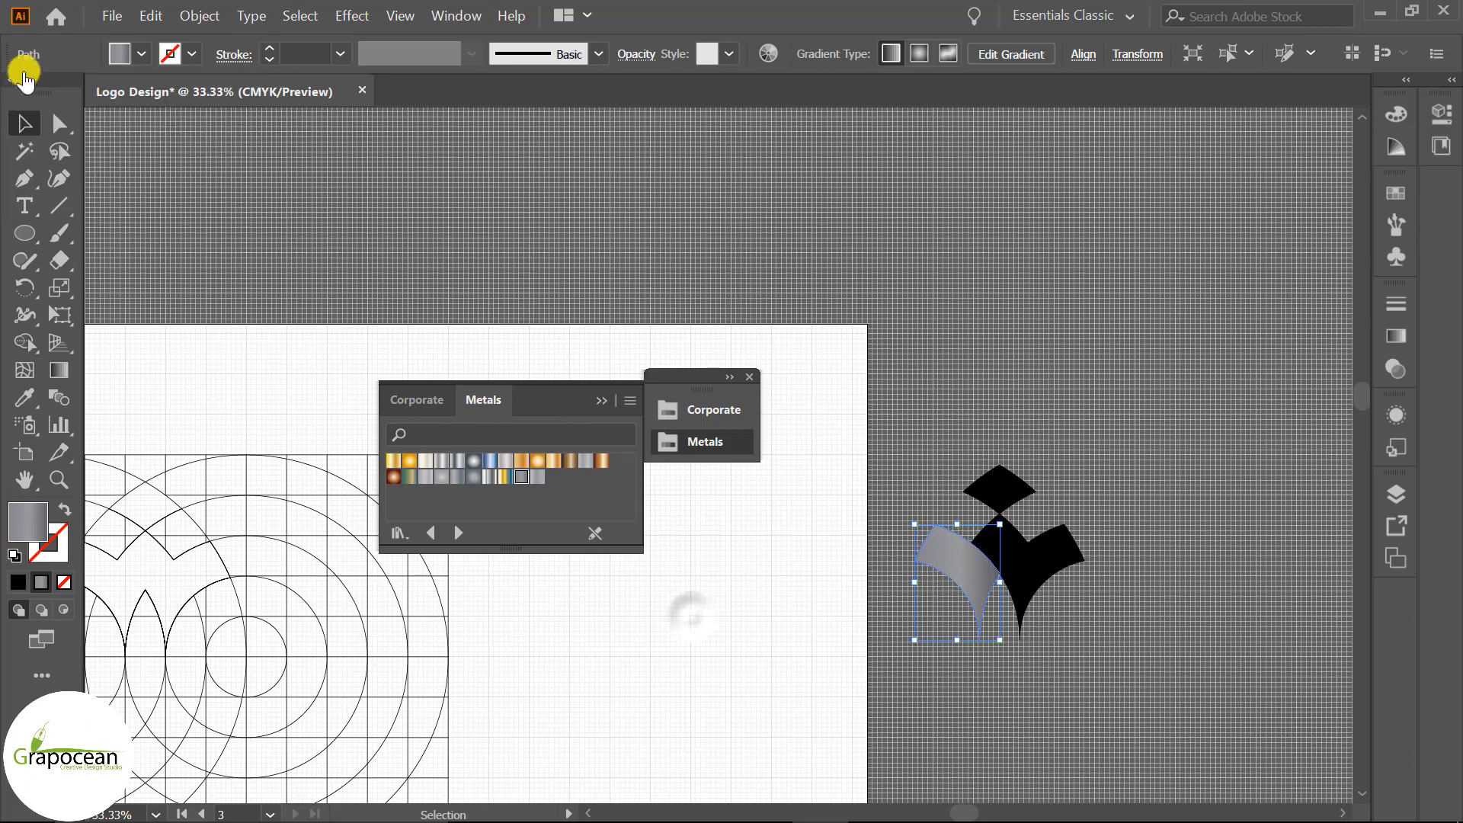
{"action": "left_click", "coordinate": [1105, 625]}
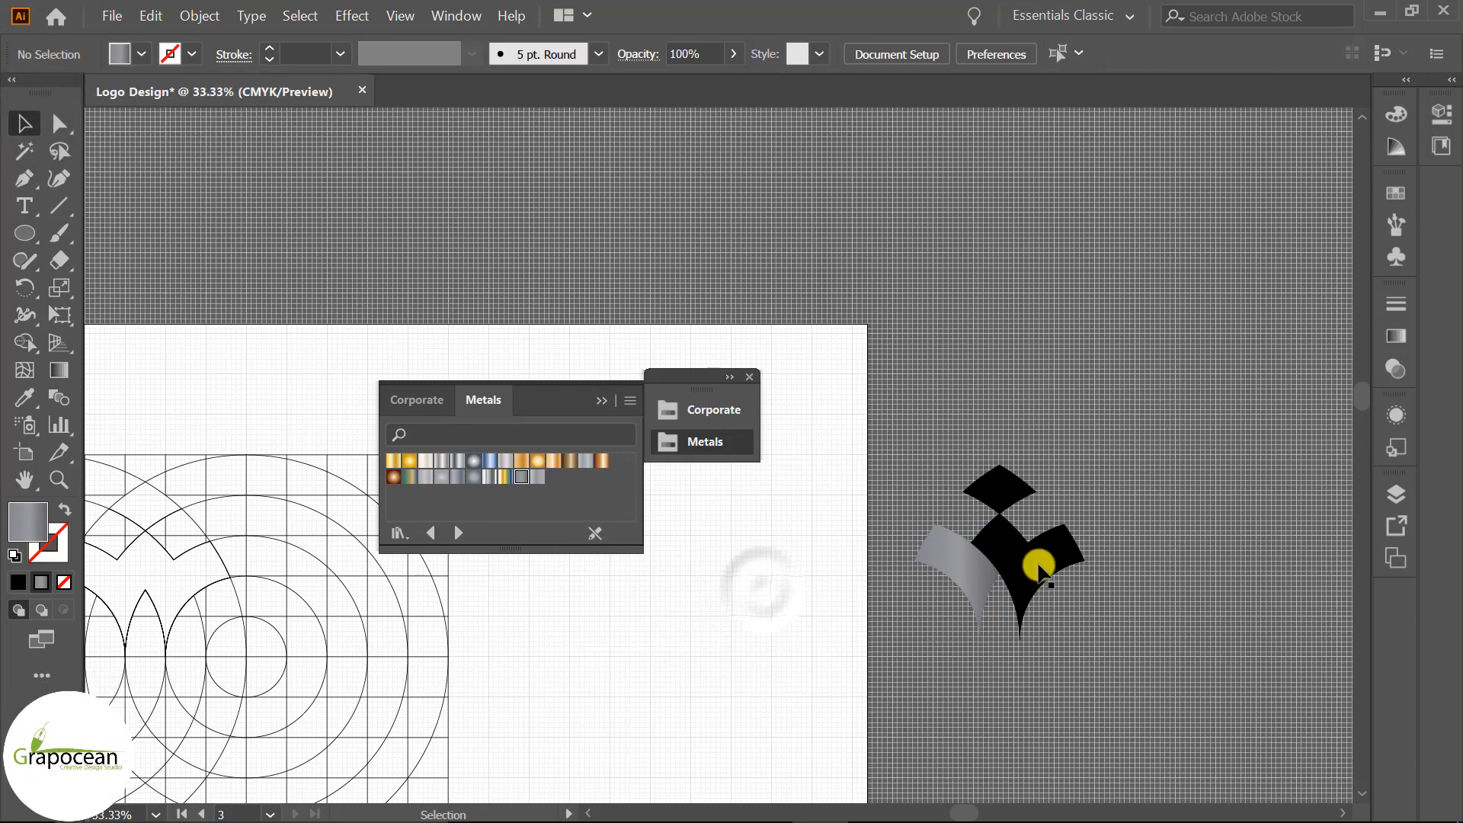
Compare several Metals gradients on the middle curved shape and fill it with the same dark gray gradient as the left shape.
{"action": "left_click", "coordinate": [1036, 566]}
{"action": "scroll", "coordinate": [1113, 628], "scroll_direction": "up", "scroll_amount": 1}
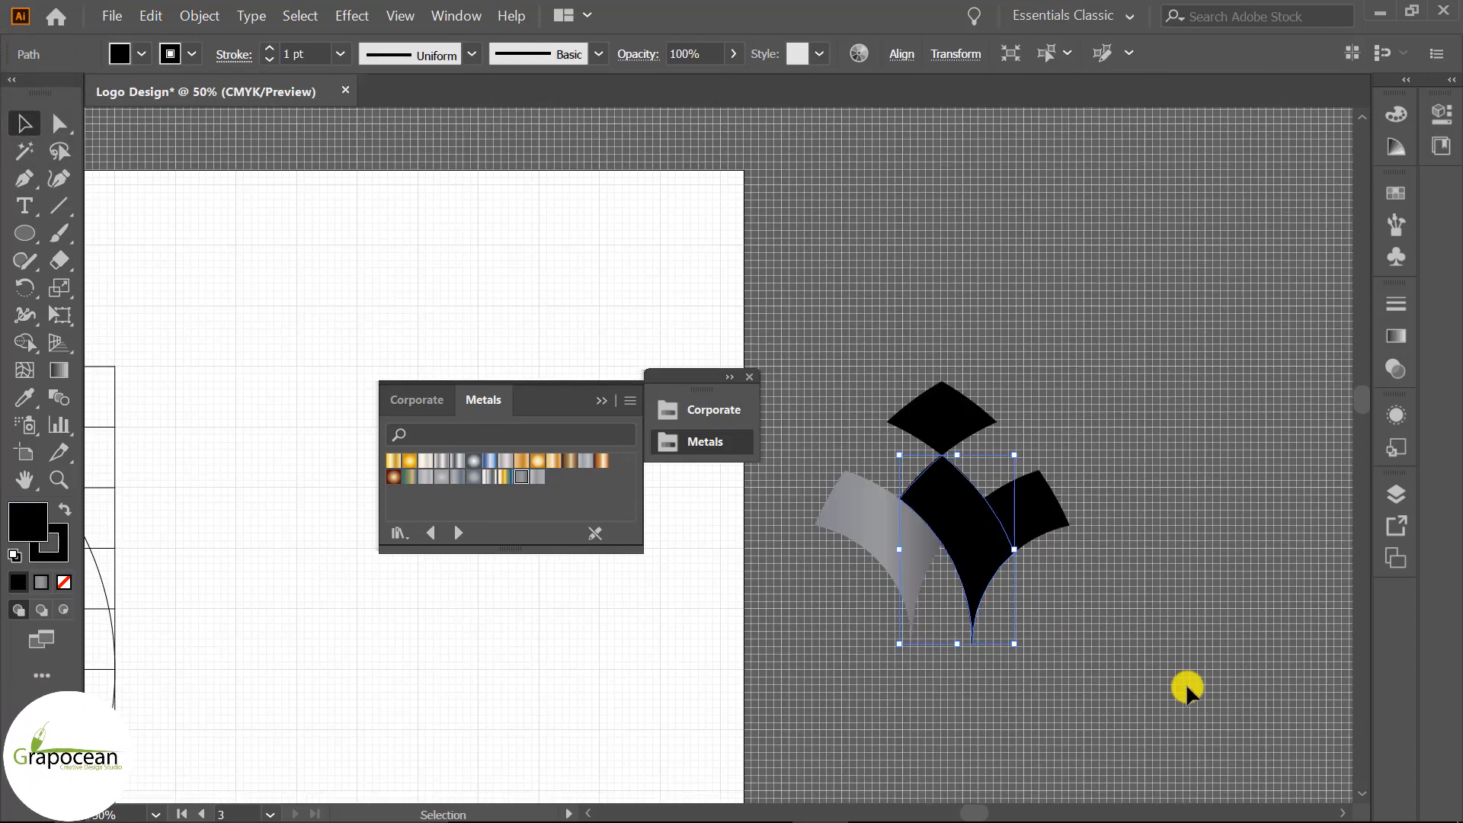
{"action": "left_click", "coordinate": [538, 477]}
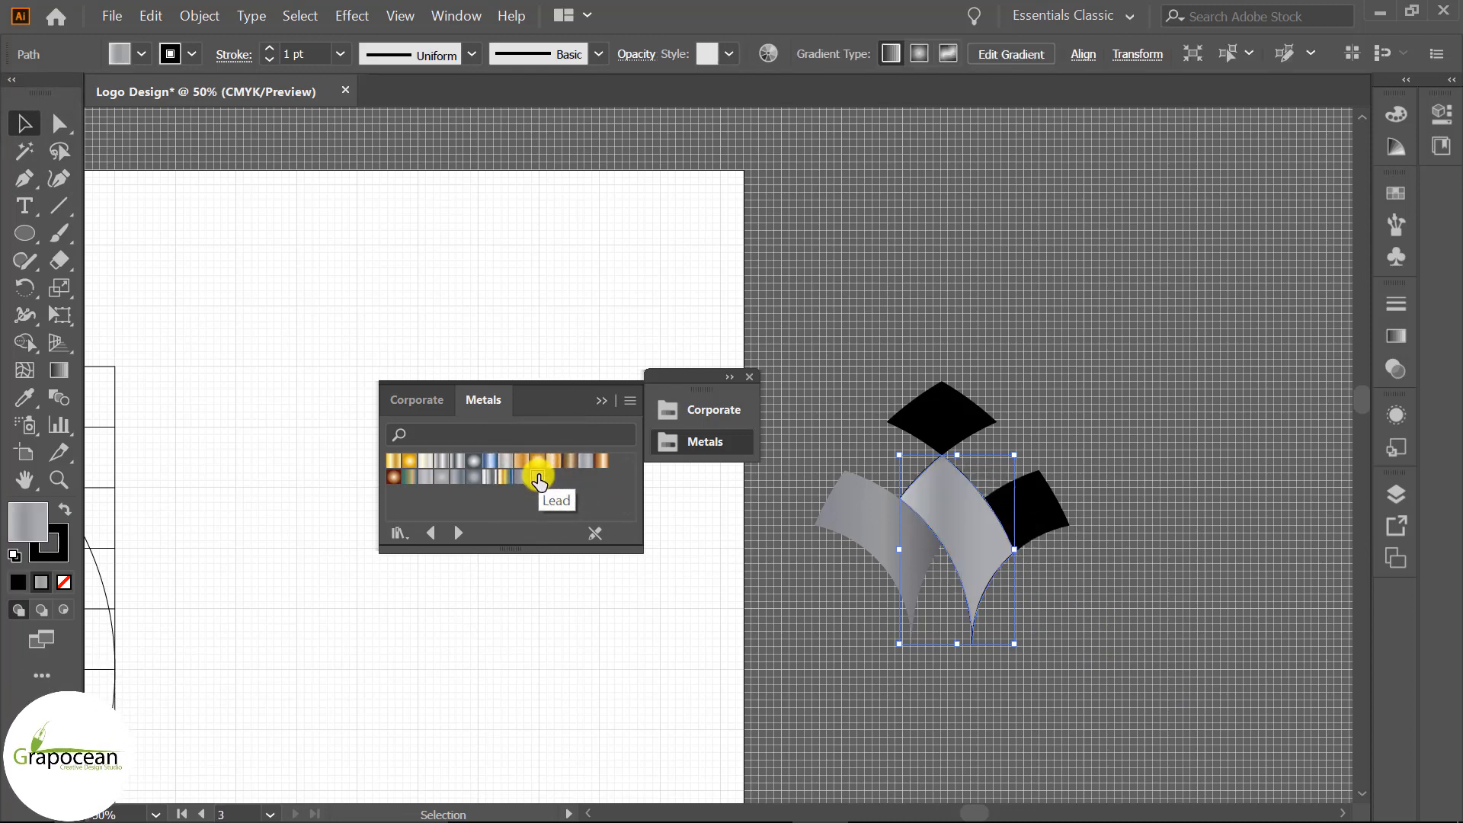
{"action": "left_click", "coordinate": [471, 484]}
{"action": "left_click", "coordinate": [458, 483]}
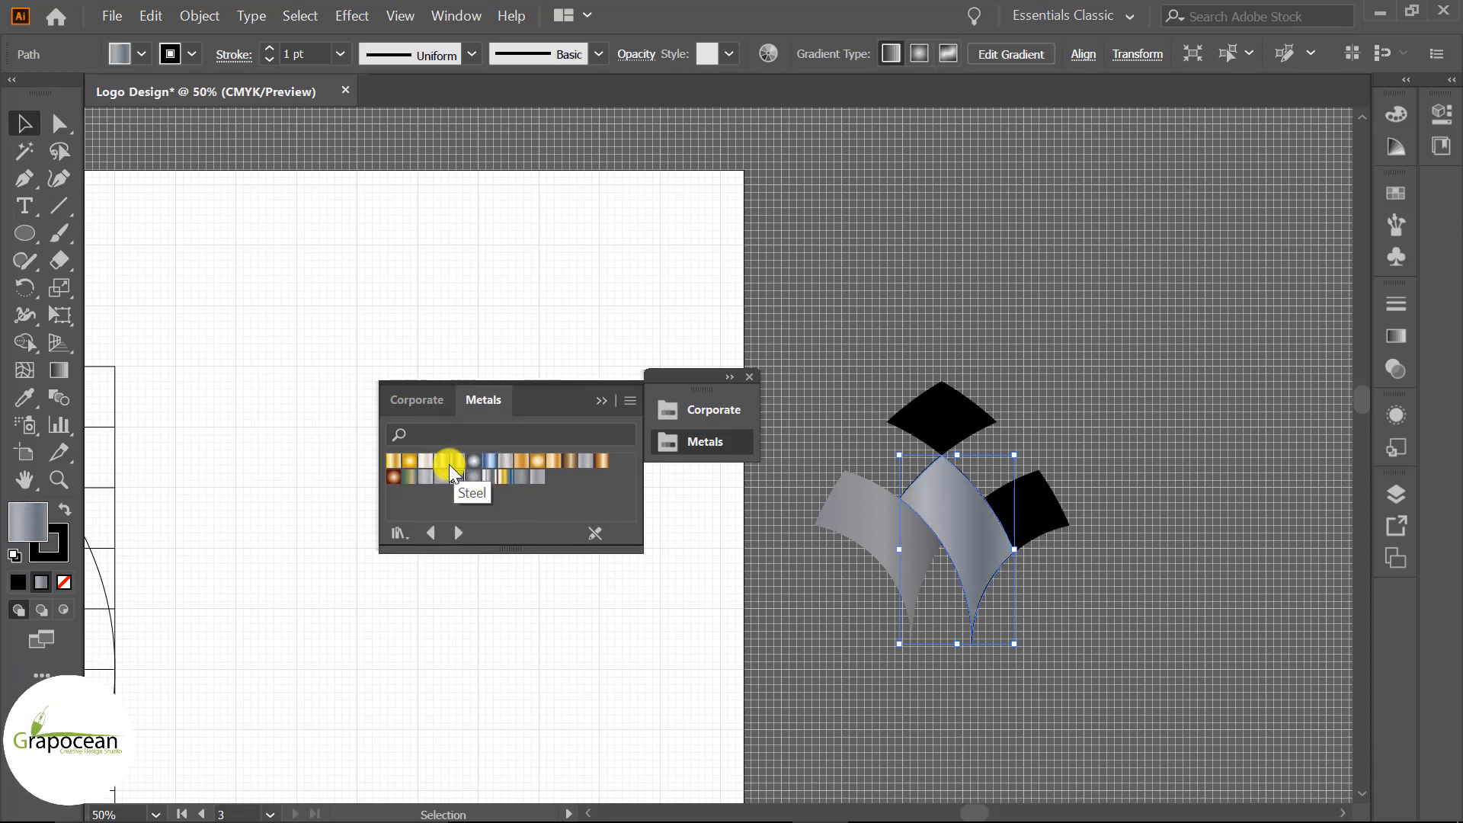
{"action": "left_click", "coordinate": [447, 464]}
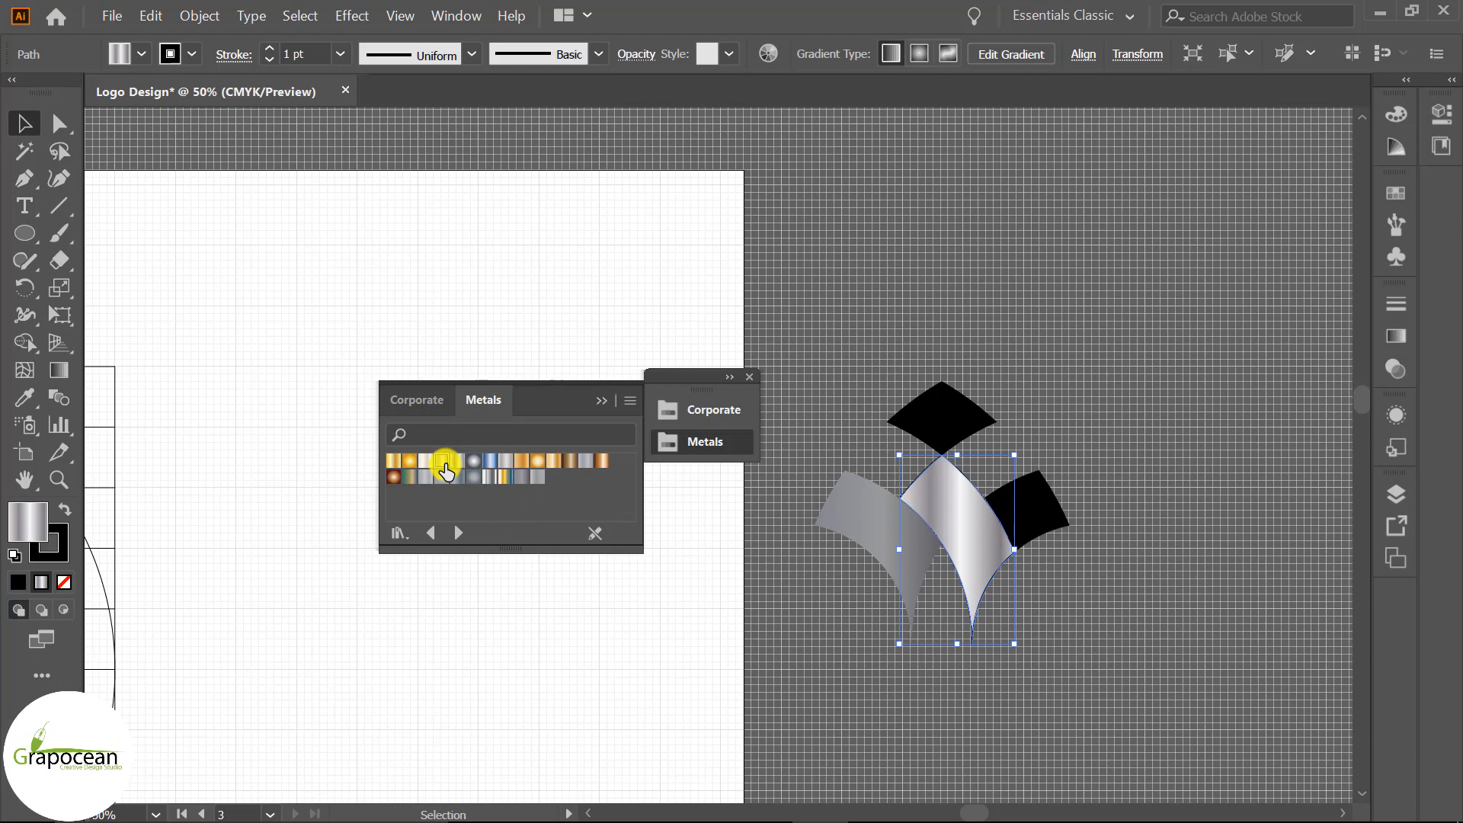
{"action": "left_click", "coordinate": [425, 462]}
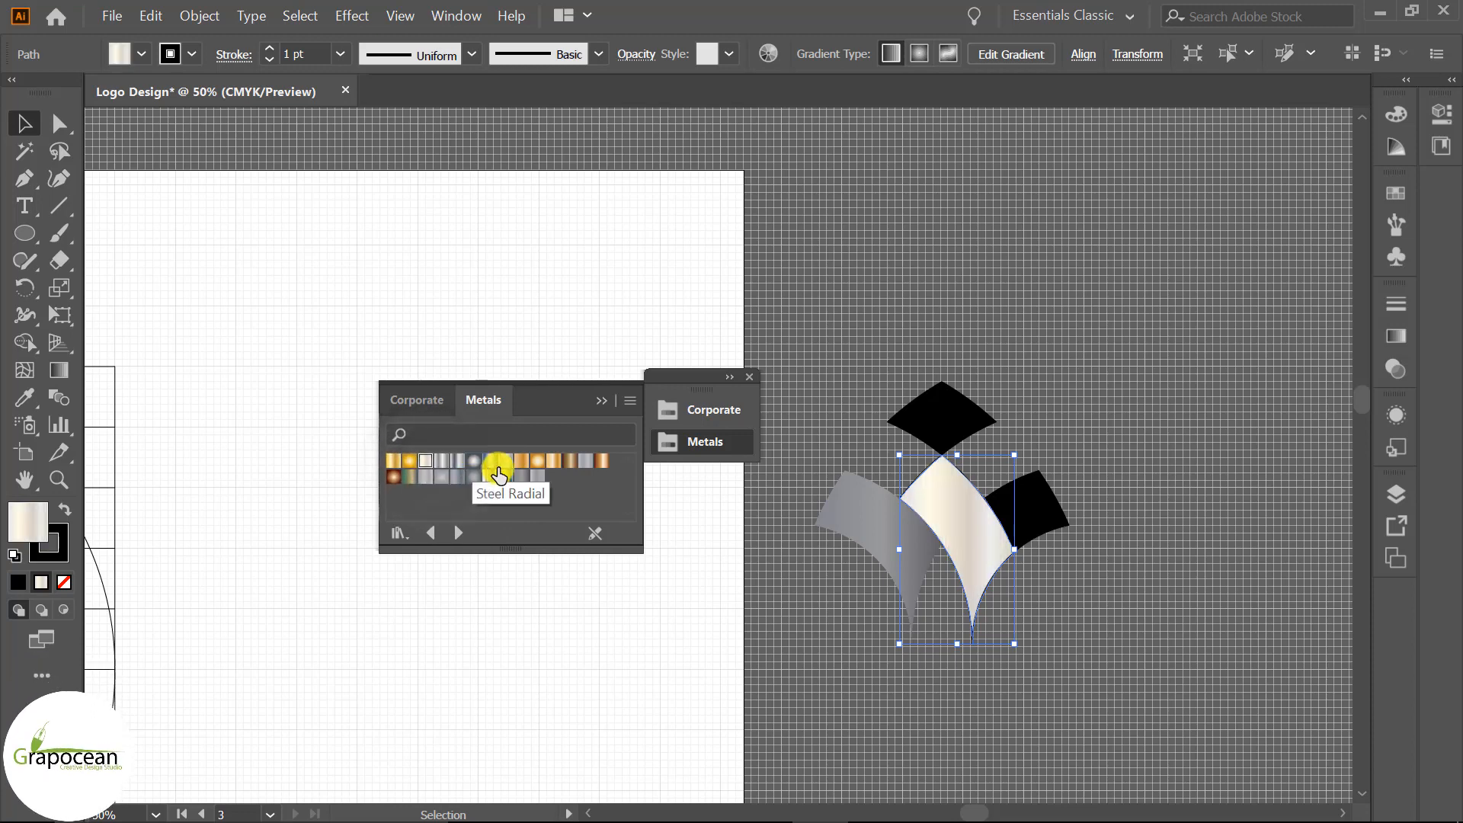
{"action": "left_click", "coordinate": [527, 463]}
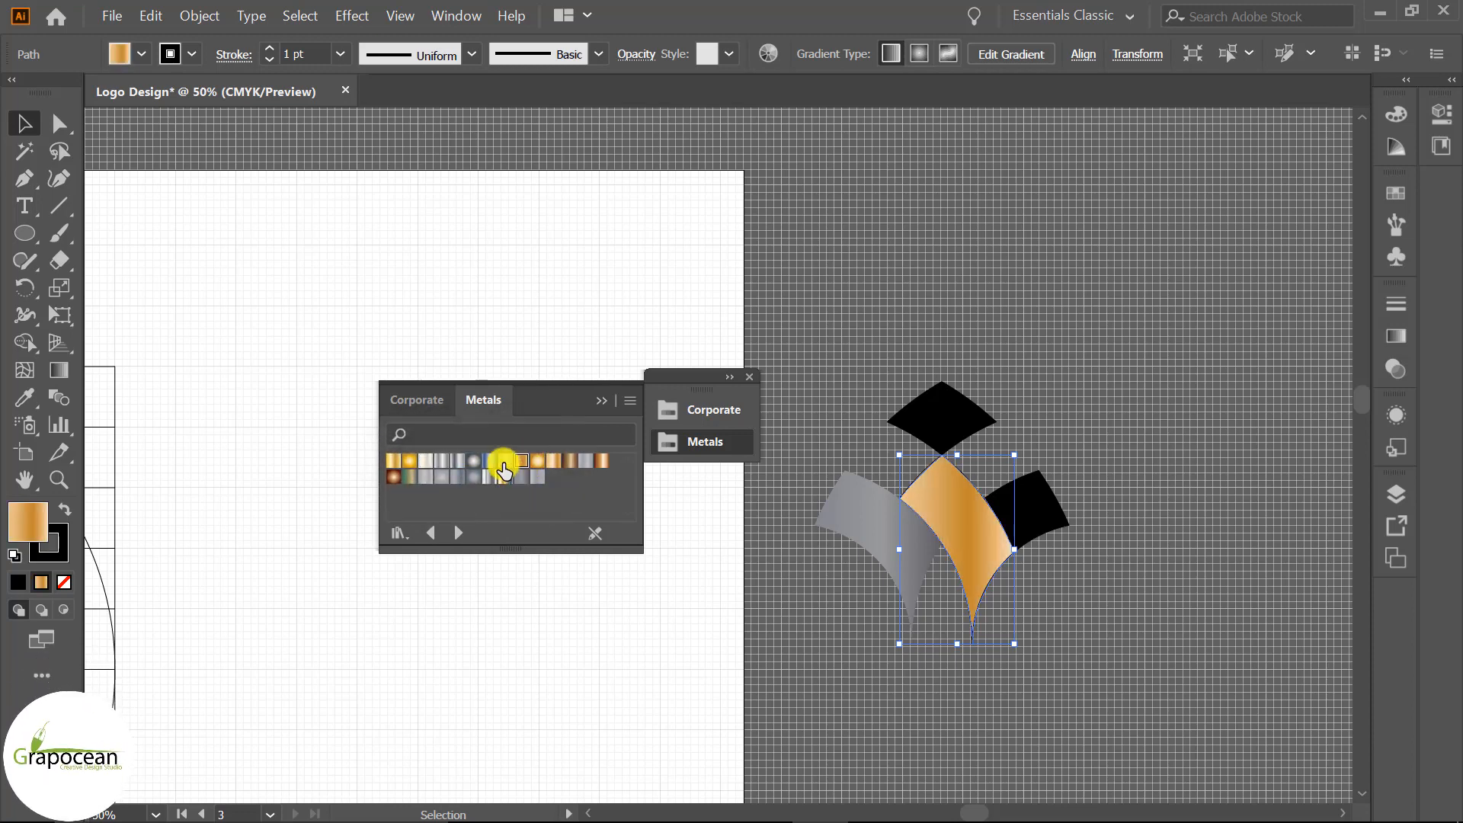
{"action": "left_click", "coordinate": [502, 464]}
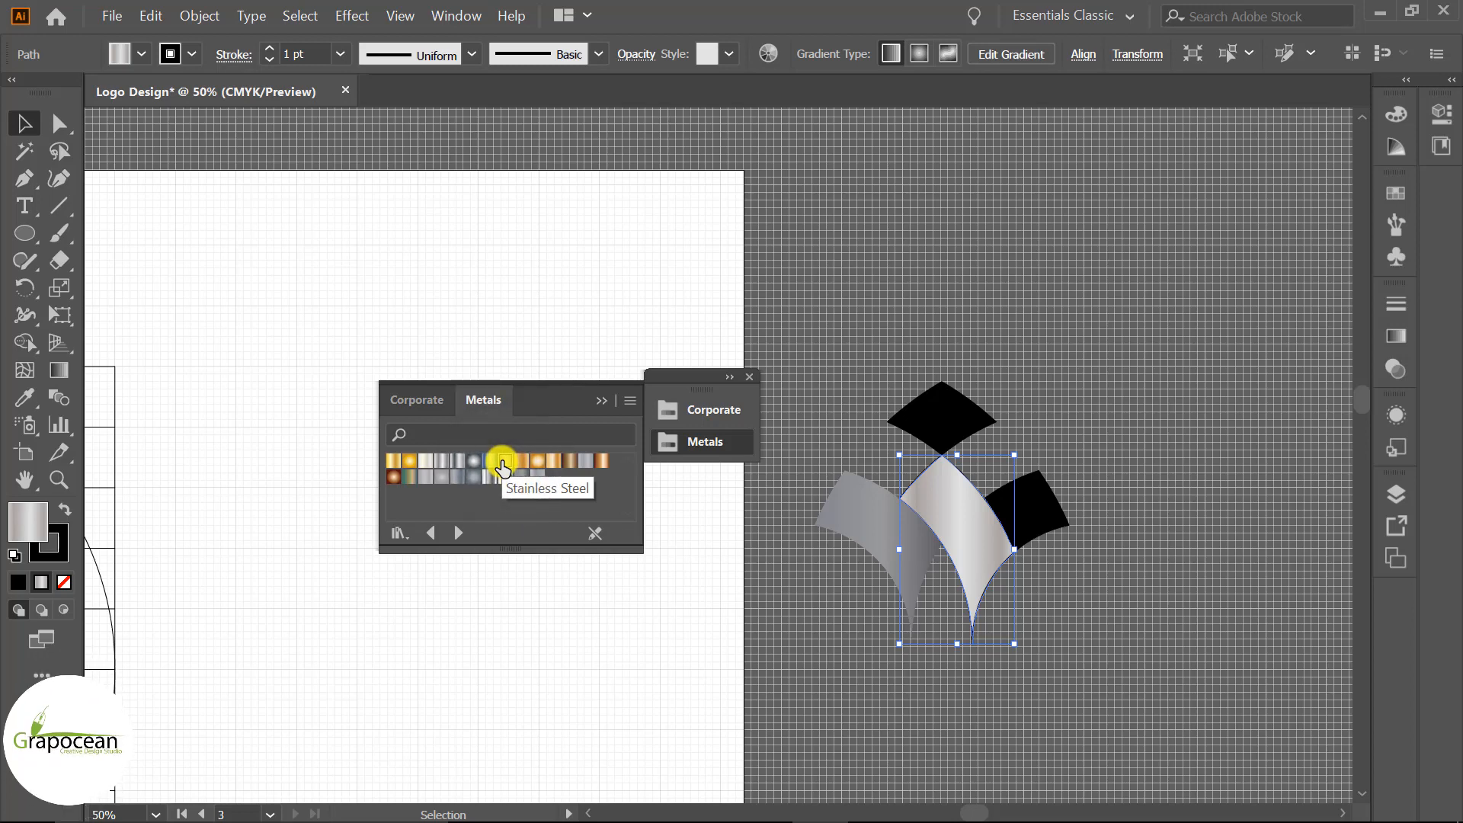
{"action": "left_click", "coordinate": [521, 478]}
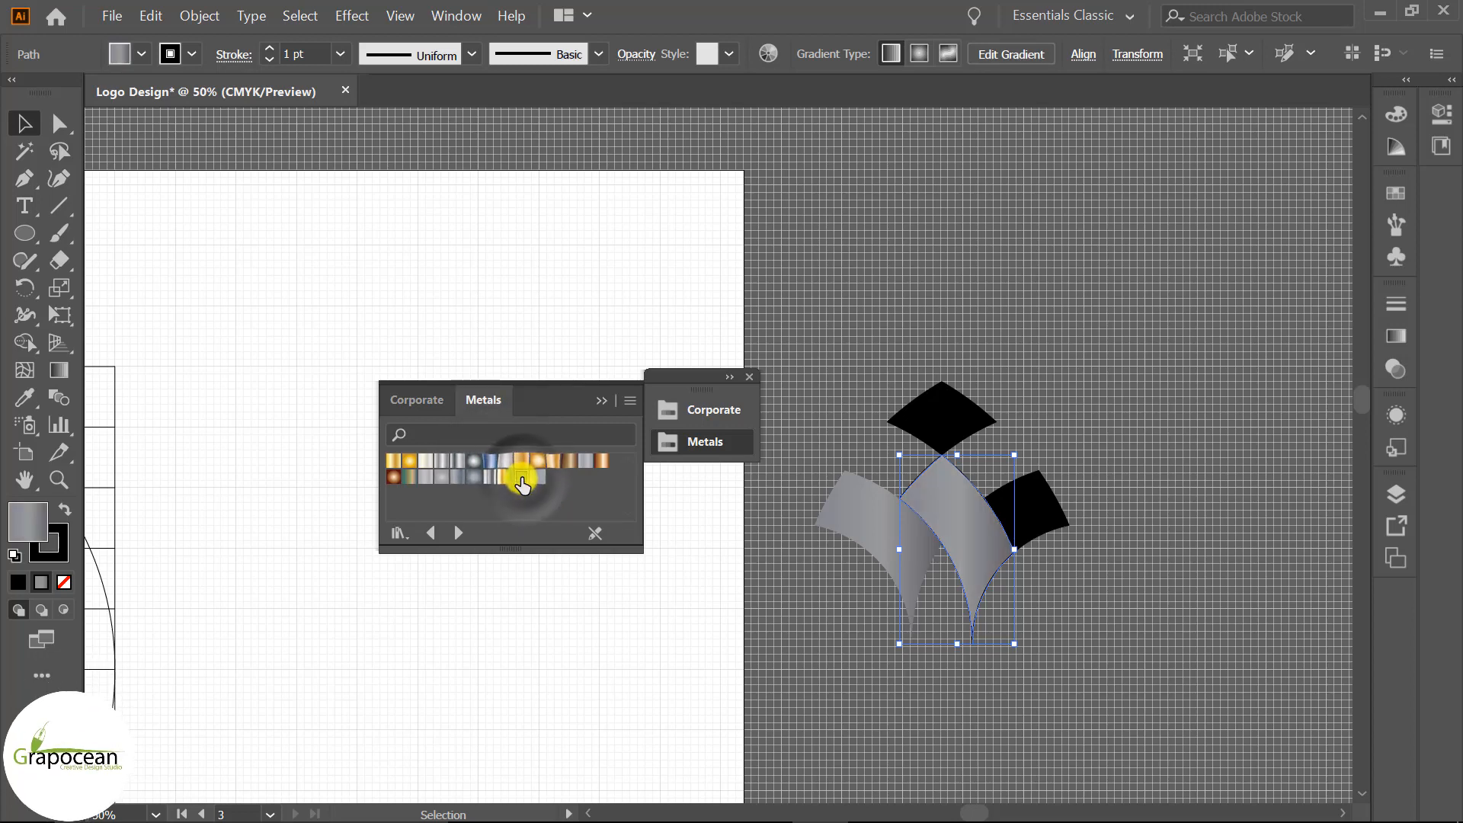
{"action": "left_click", "coordinate": [524, 652]}
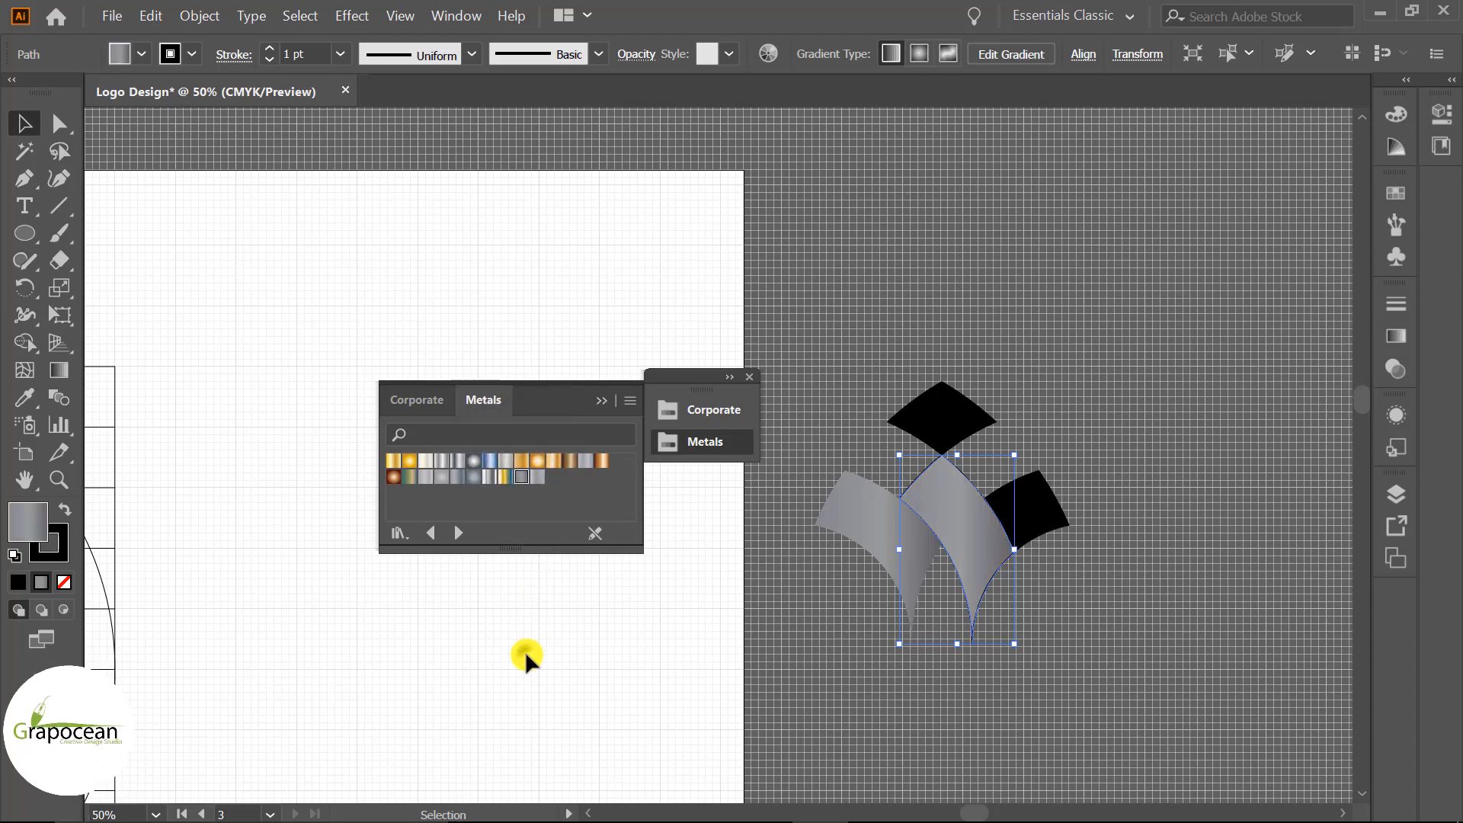
Set the middle curved shape's stroke to none and deselect it.
{"action": "left_click", "coordinate": [989, 514]}
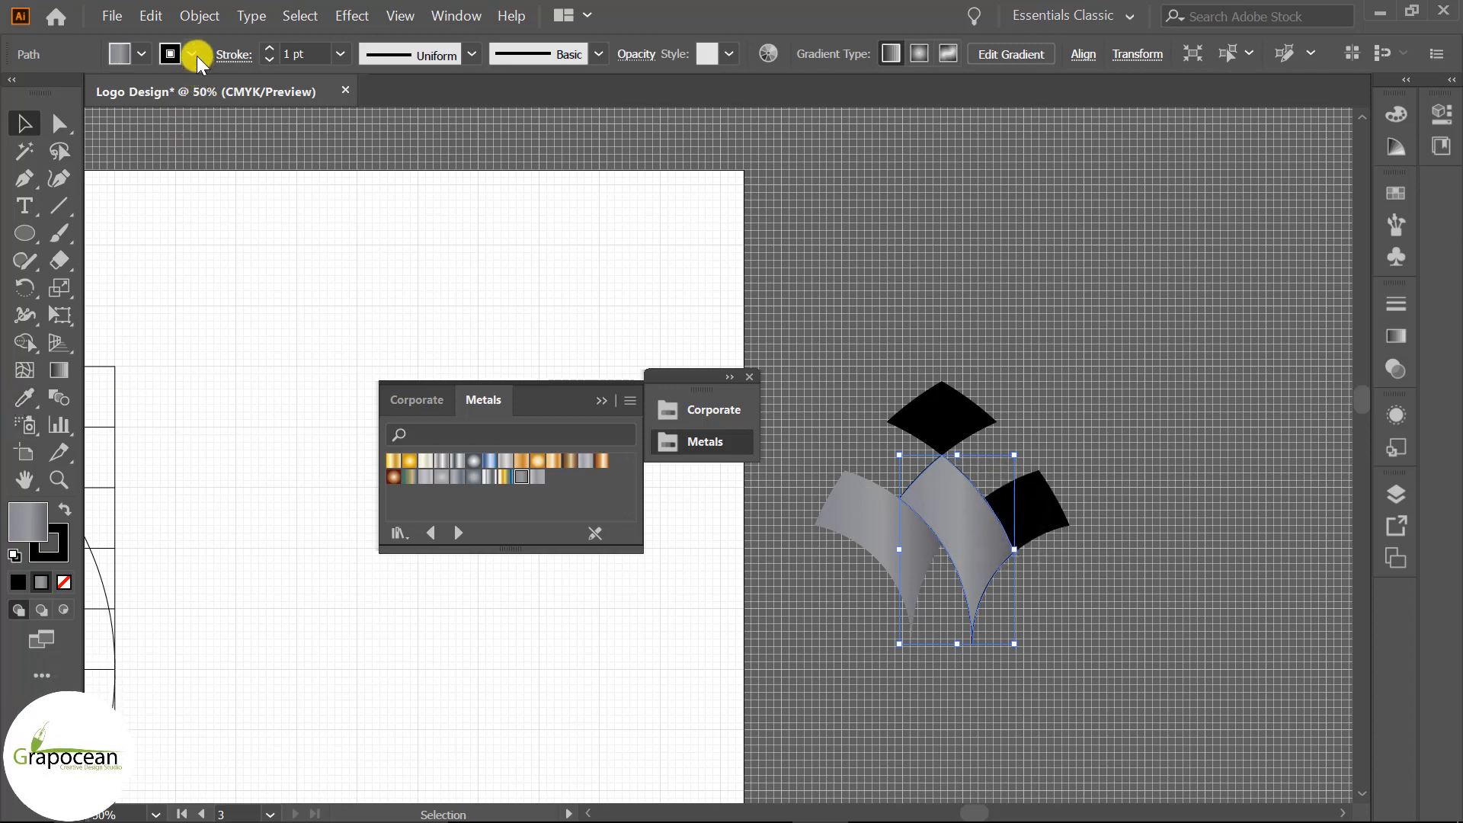
{"action": "left_click", "coordinate": [195, 55]}
{"action": "left_click", "coordinate": [23, 93]}
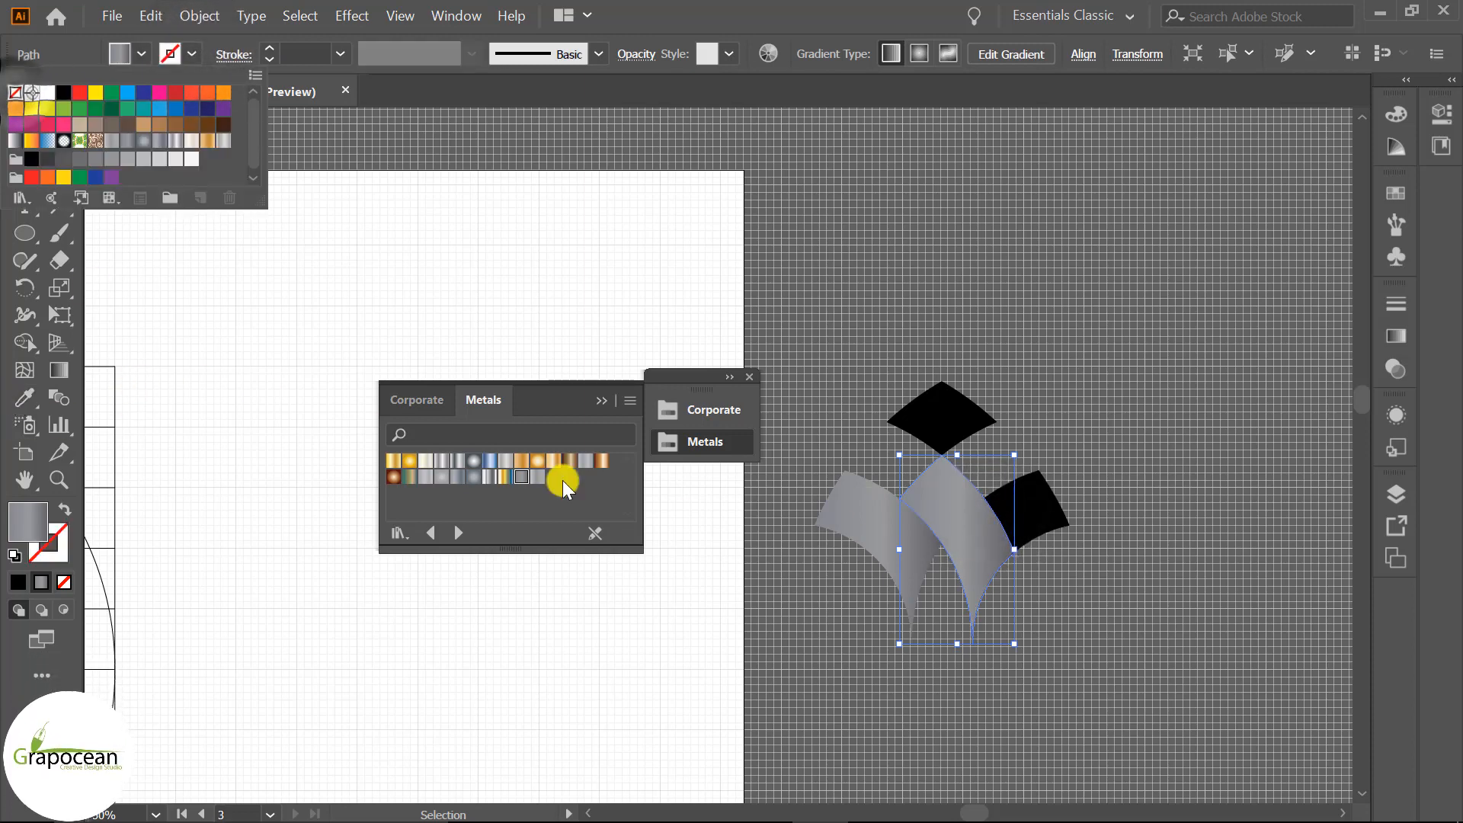
{"action": "left_click", "coordinate": [667, 682]}
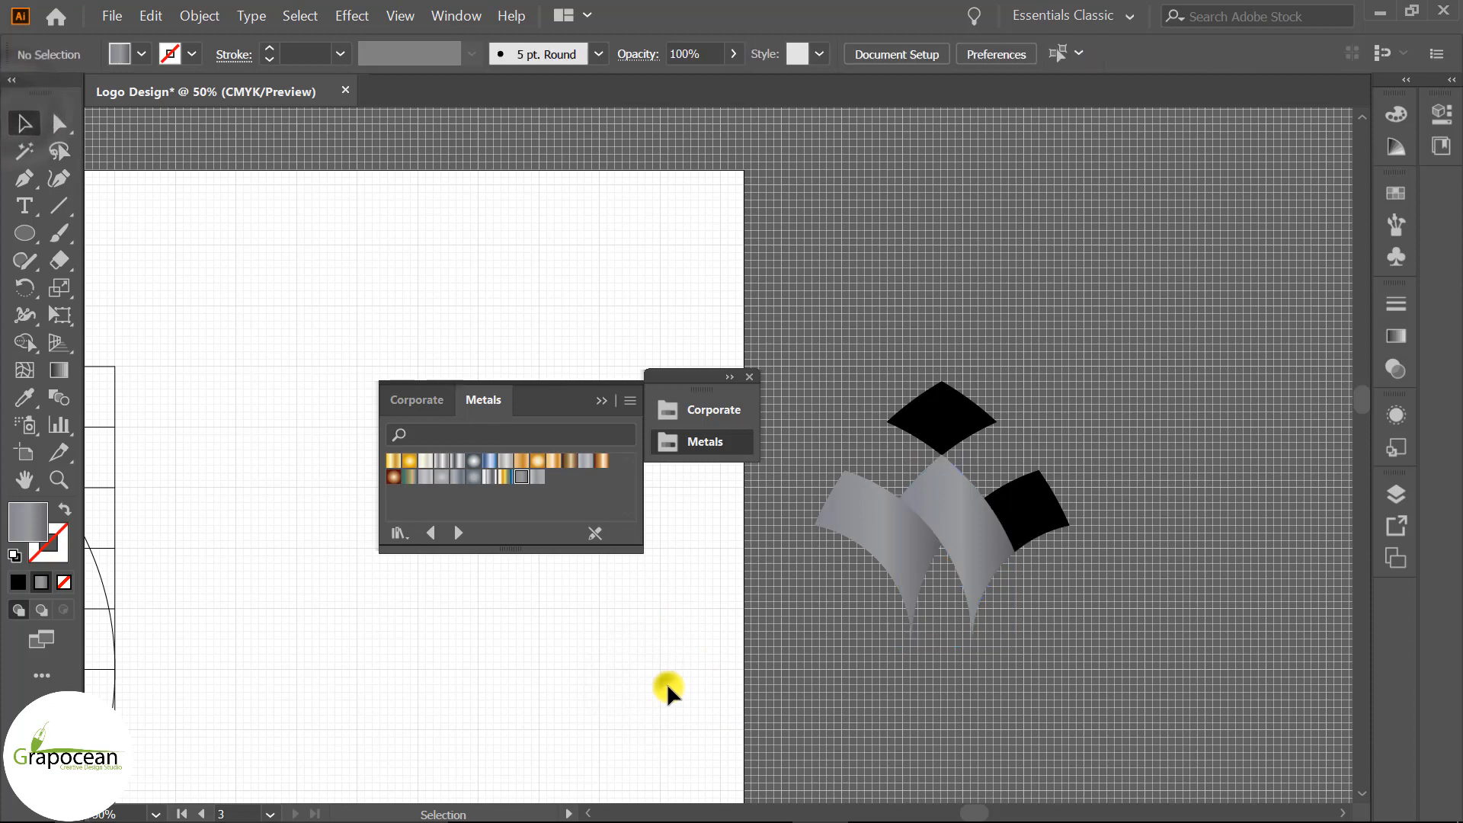
Try a dark blue fill on the black right-hand shape, and change it to orange.
{"action": "left_click", "coordinate": [1042, 510]}
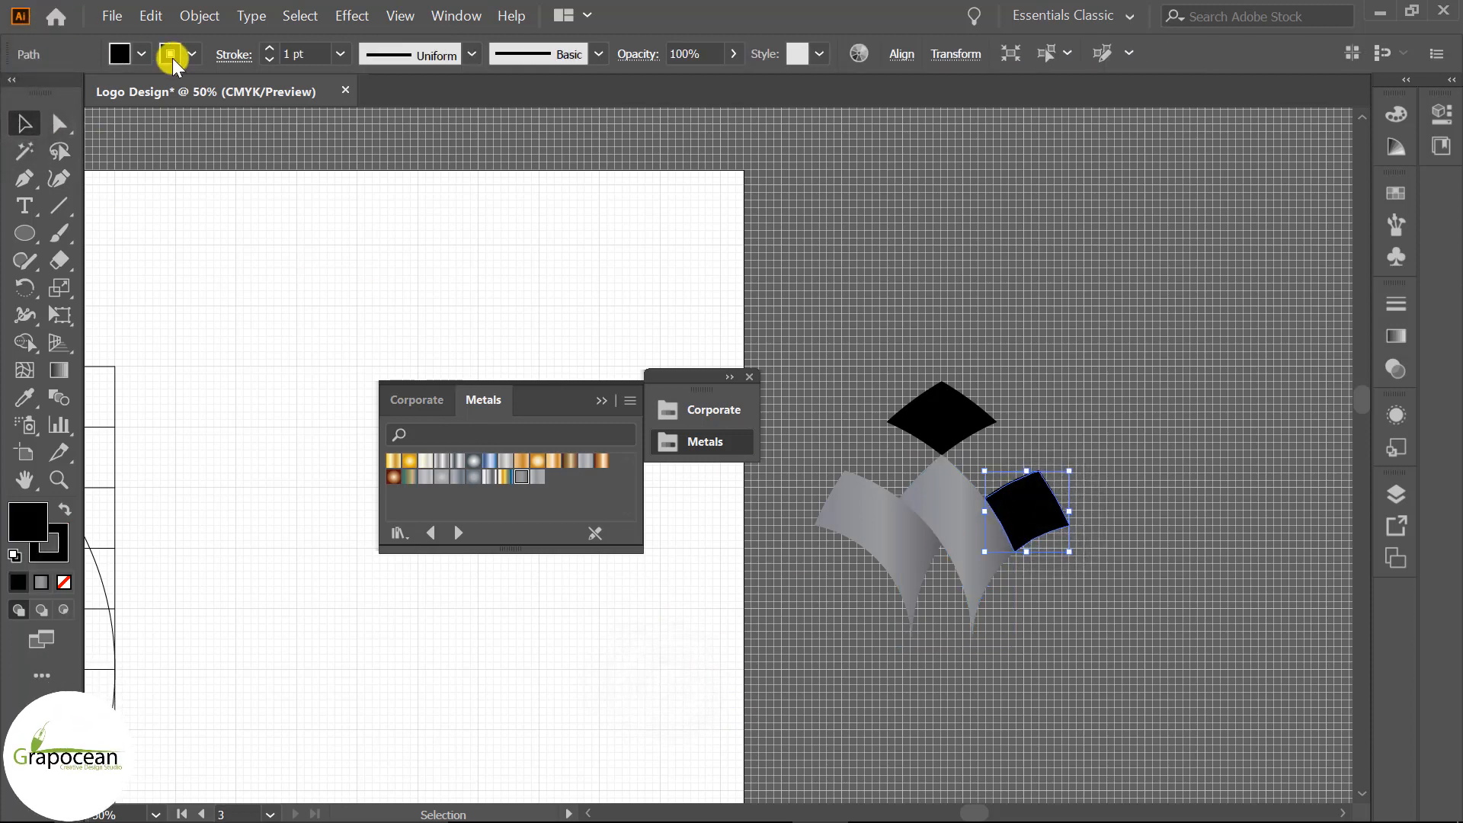
{"action": "left_click", "coordinate": [142, 53]}
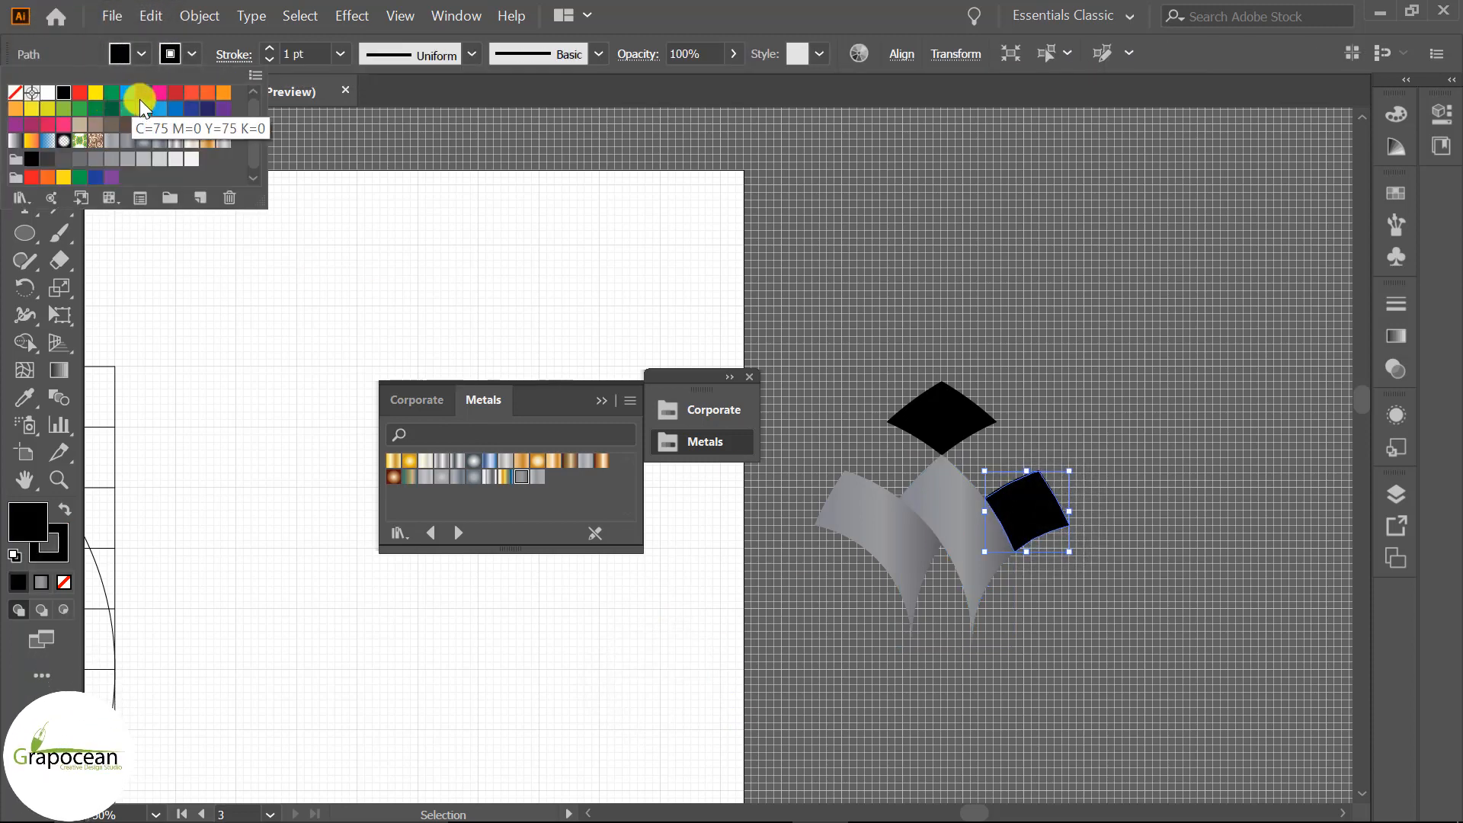
{"action": "left_click", "coordinate": [144, 93]}
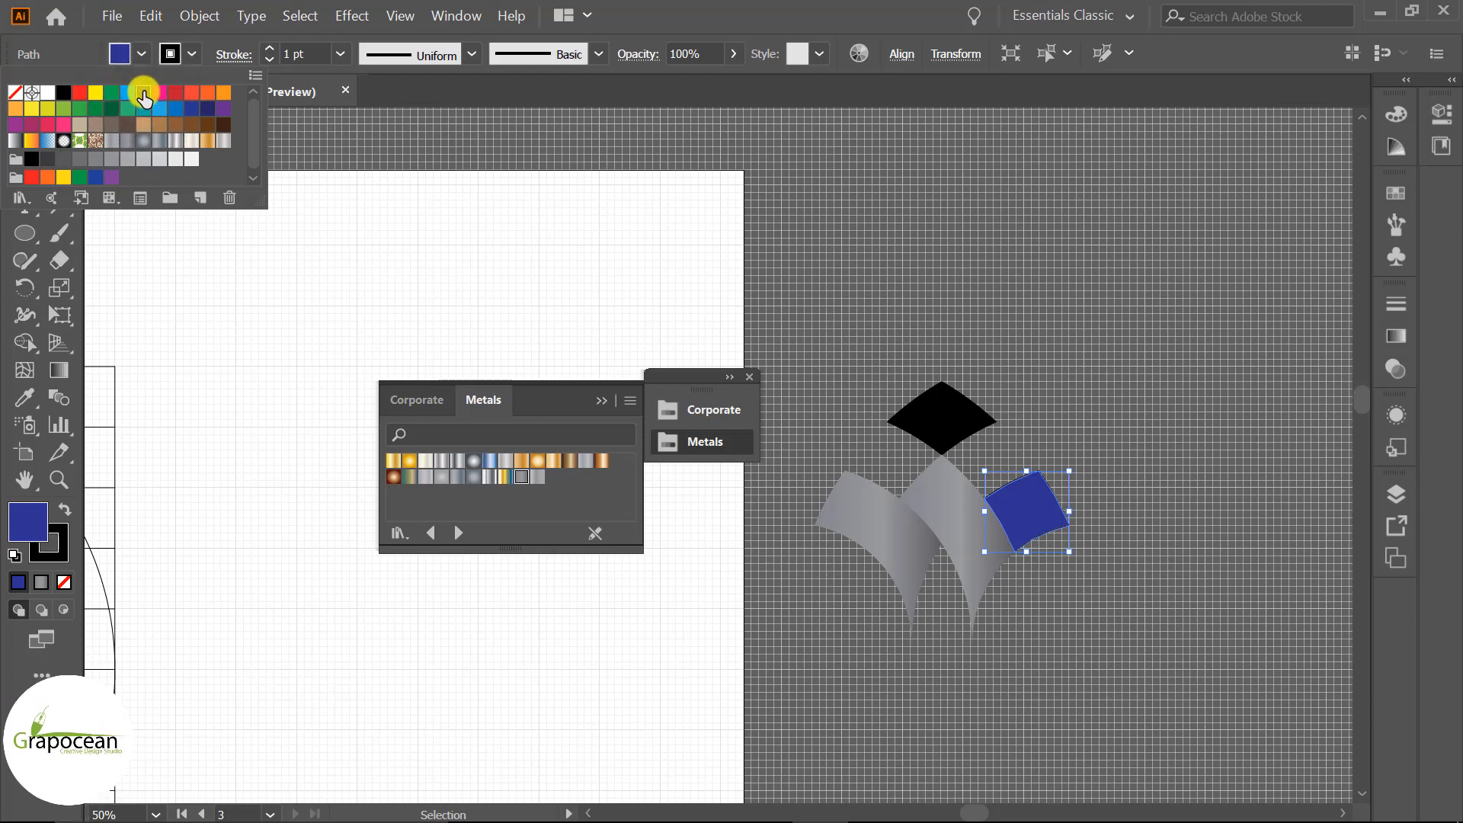
{"action": "left_click", "coordinate": [224, 92]}
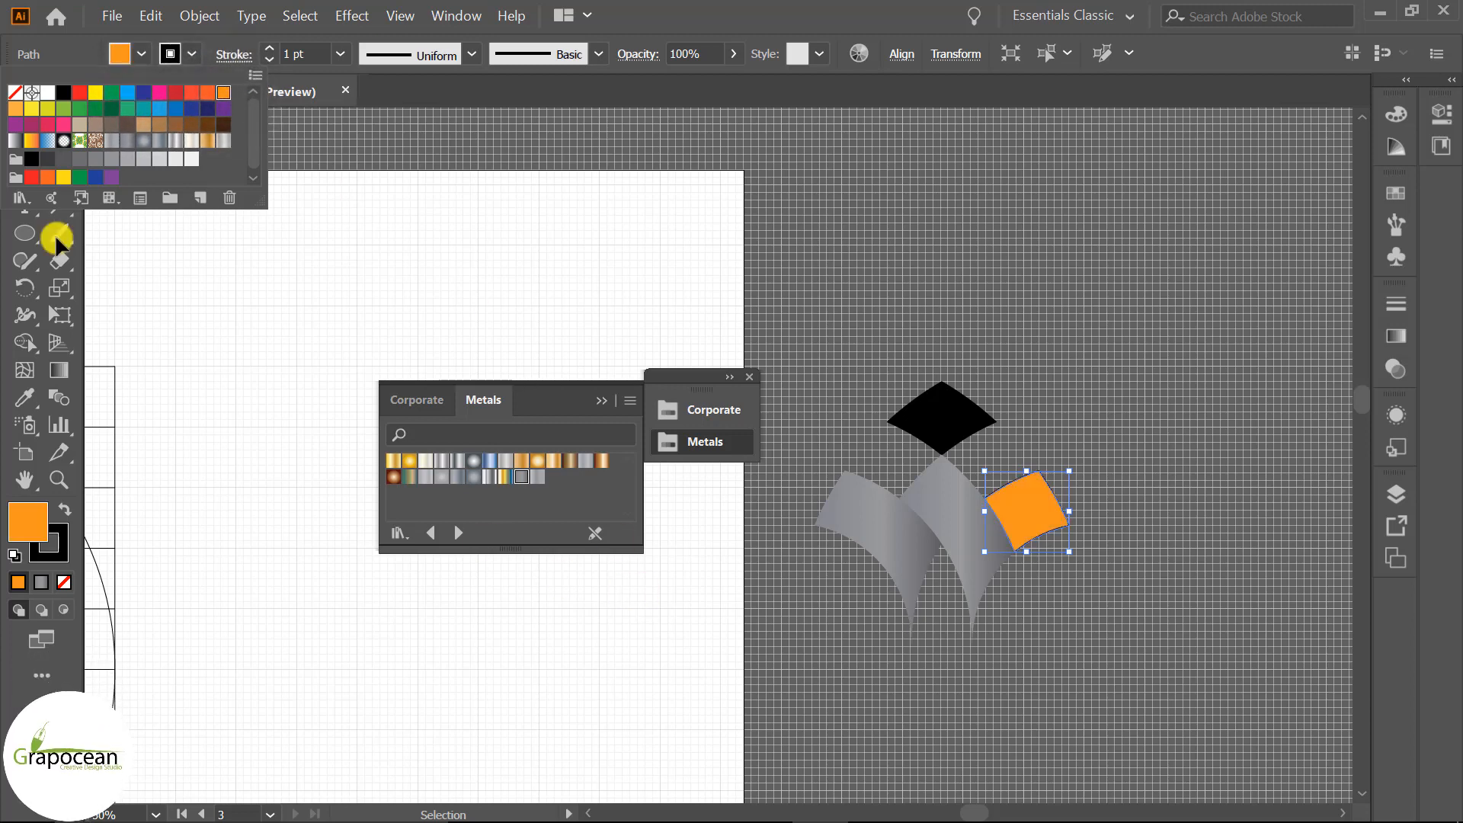
Set the right-hand shape's stroke to none and deselect it.
{"action": "left_click", "coordinate": [193, 50]}
{"action": "left_click", "coordinate": [192, 53]}
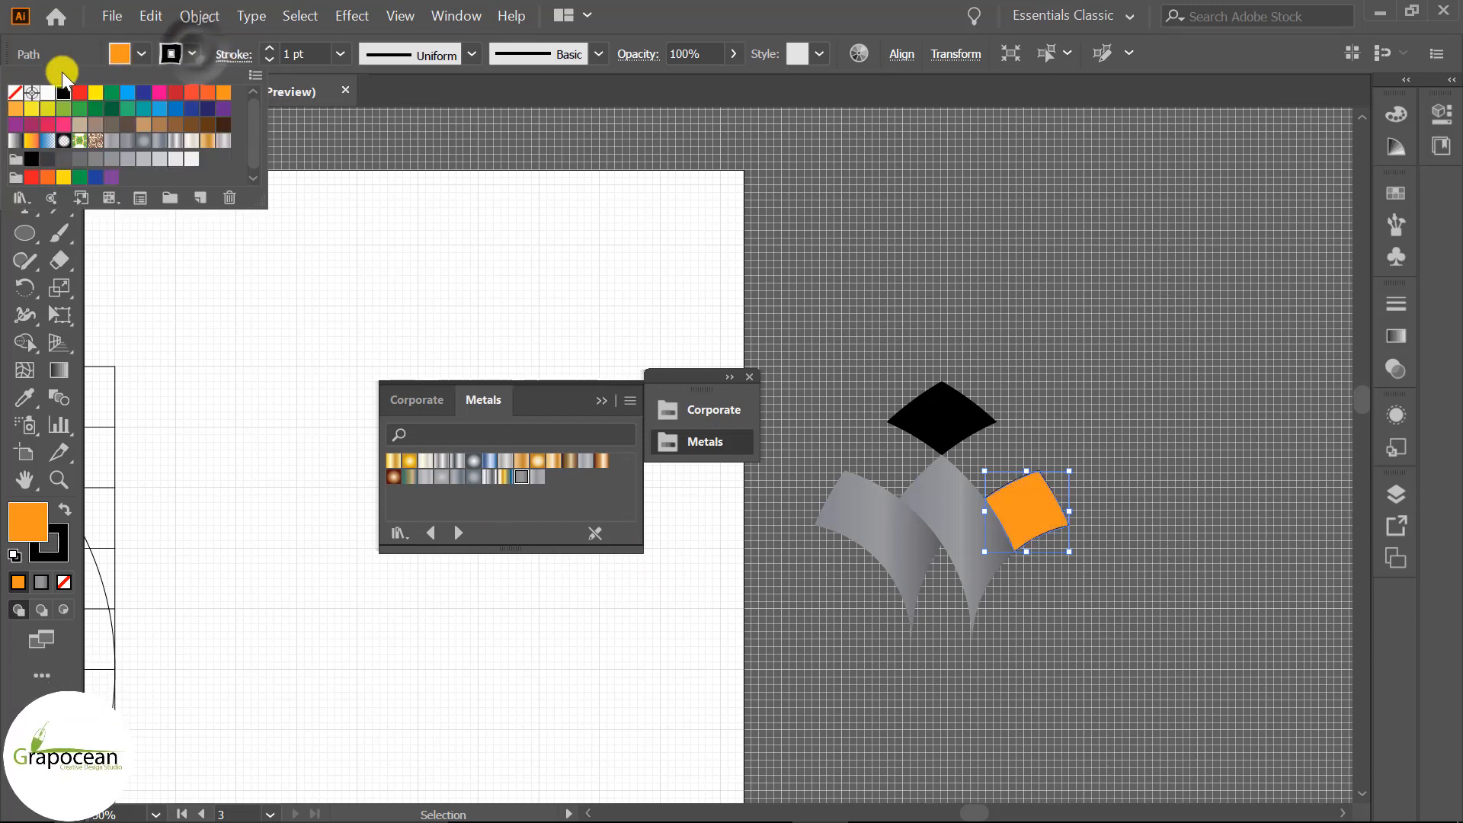
{"action": "left_click", "coordinate": [15, 92]}
{"action": "left_click", "coordinate": [693, 621]}
Fill the black diamond above the shapes with the same orange, set its stroke to none and deselect it.
{"action": "left_click", "coordinate": [958, 412]}
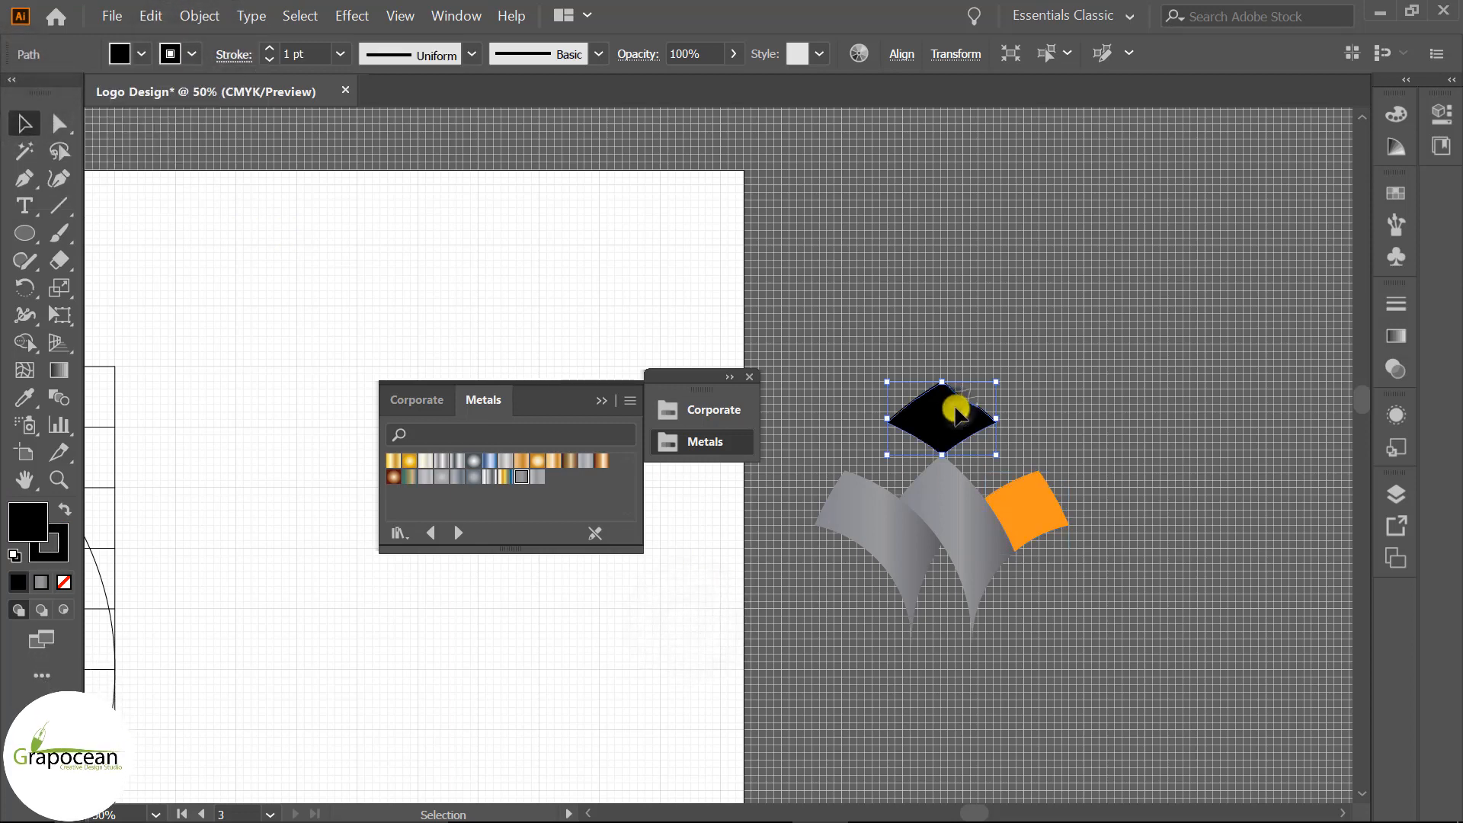
{"action": "left_click", "coordinate": [139, 55]}
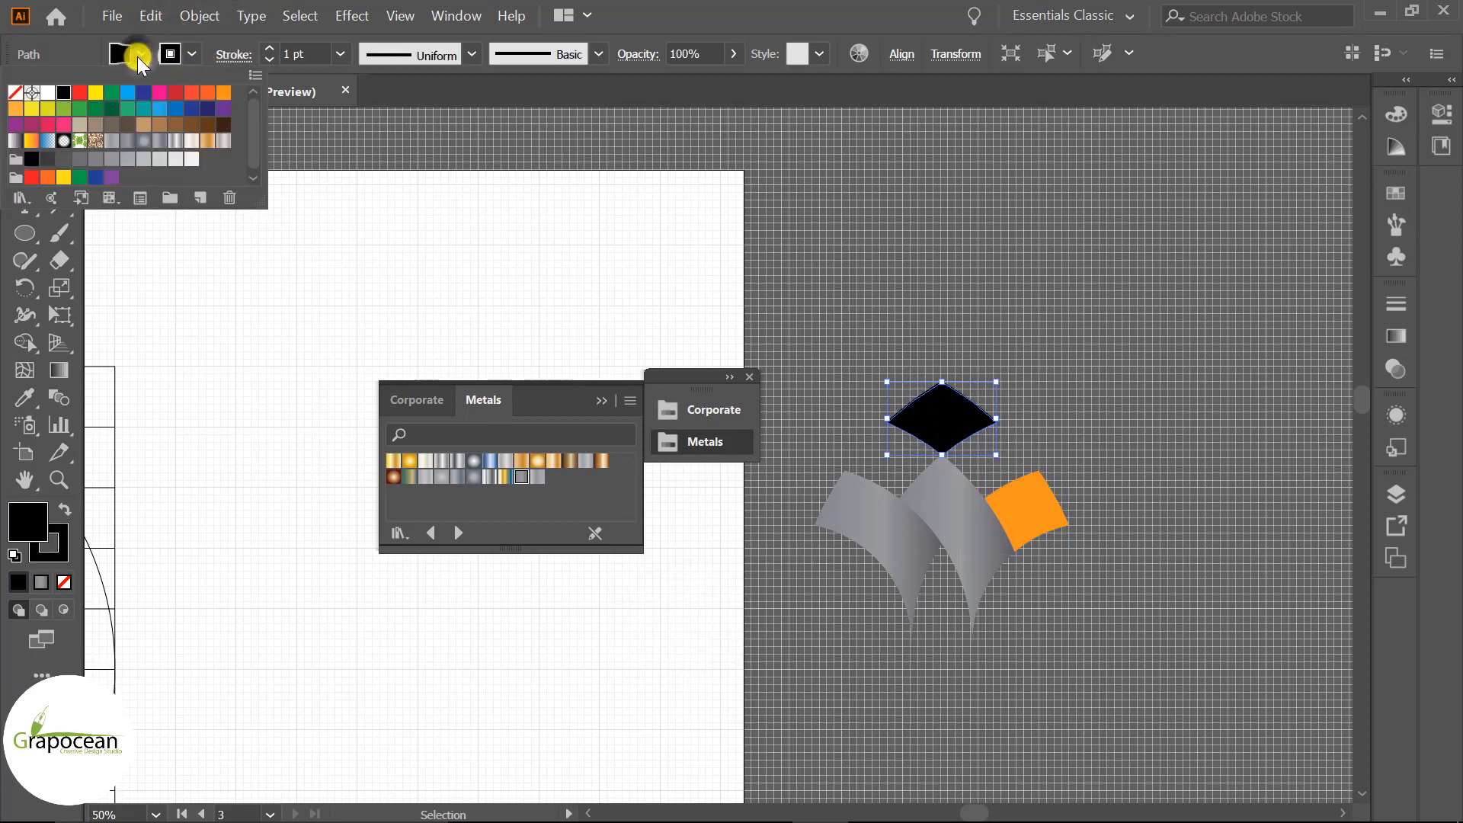
{"action": "left_click", "coordinate": [224, 94]}
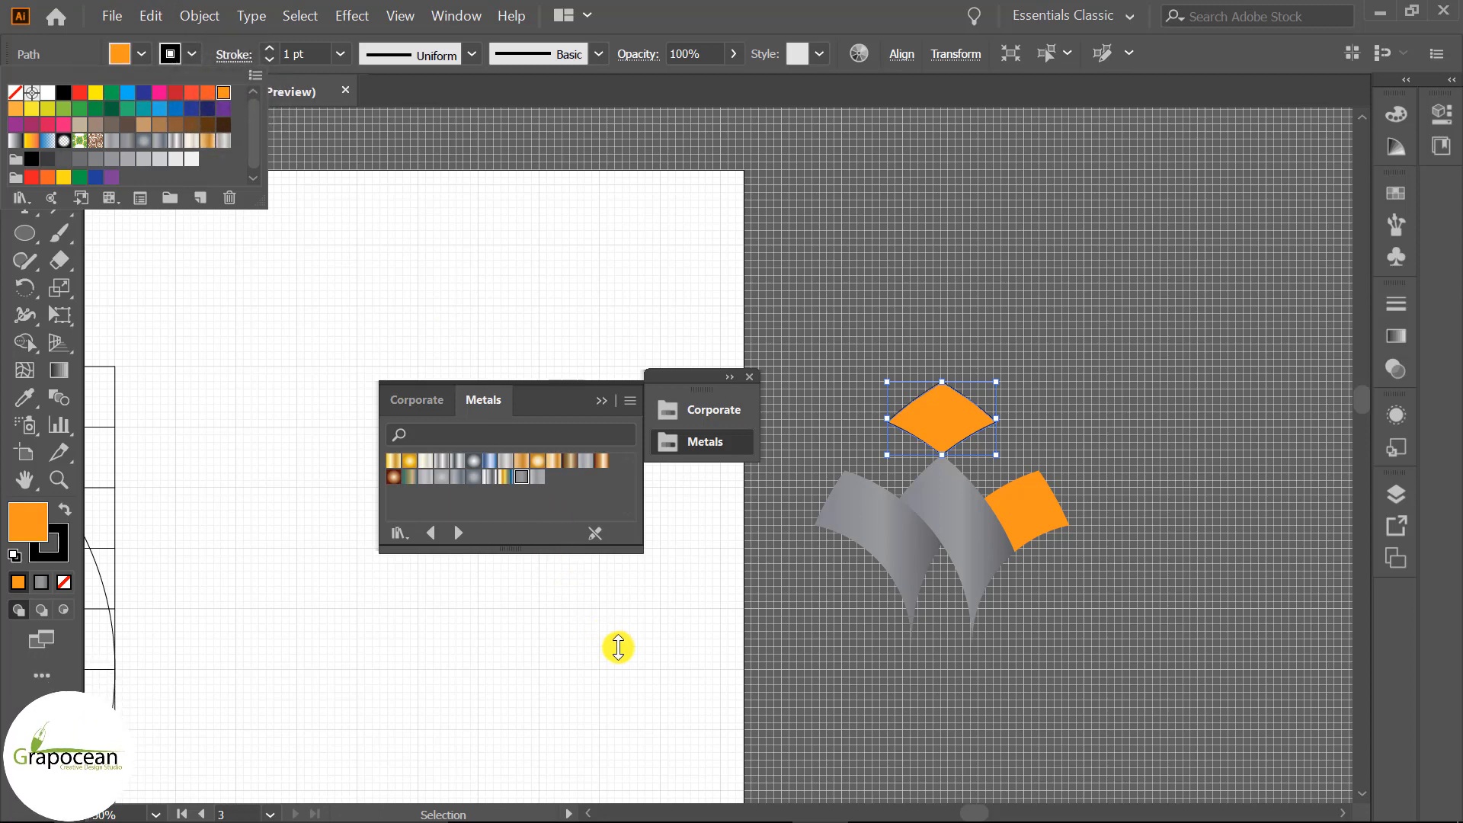
{"action": "left_click", "coordinate": [190, 54]}
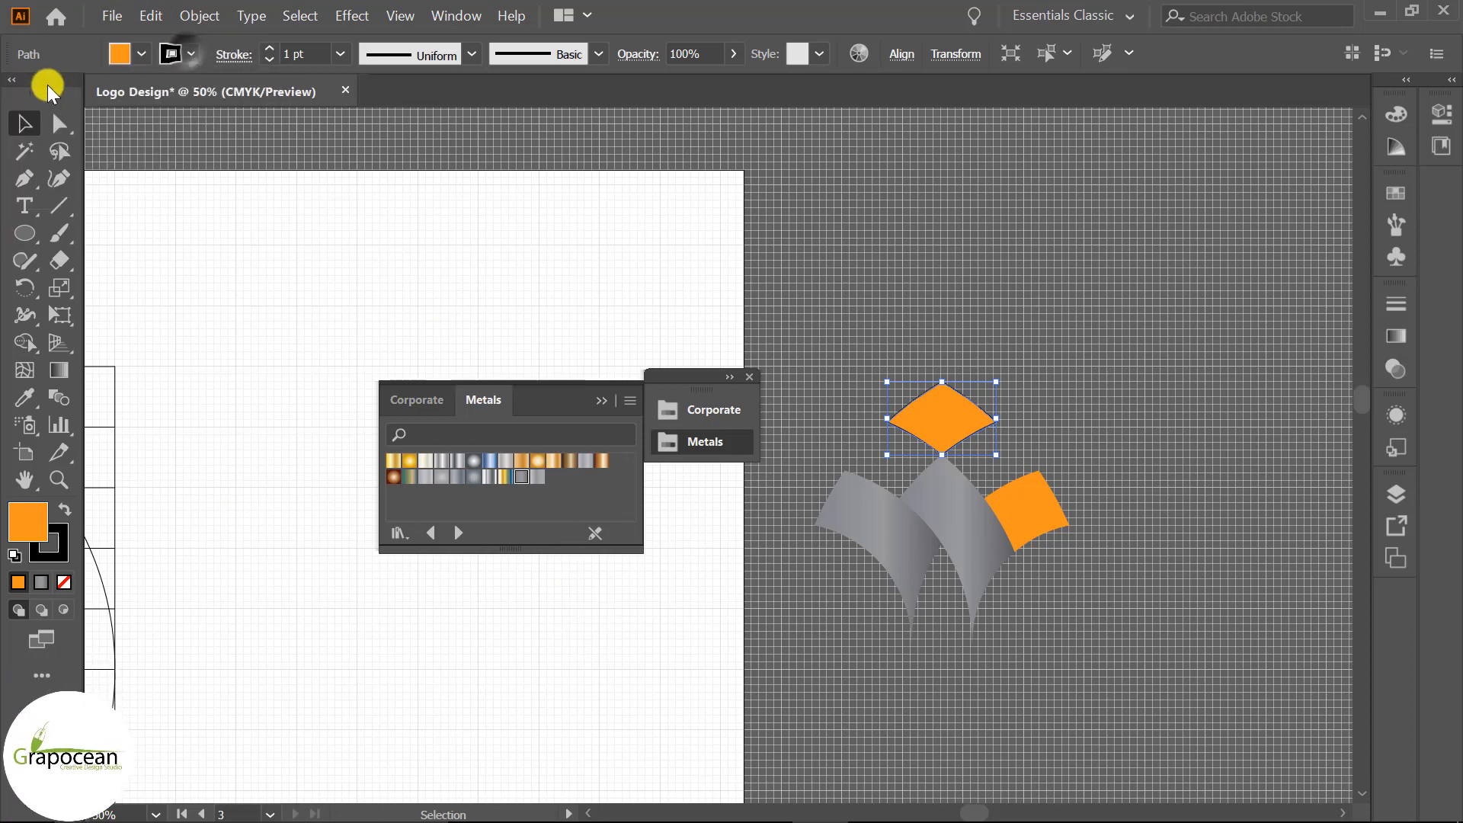
{"action": "left_click", "coordinate": [188, 53]}
{"action": "left_click", "coordinate": [195, 56]}
{"action": "left_click", "coordinate": [20, 93]}
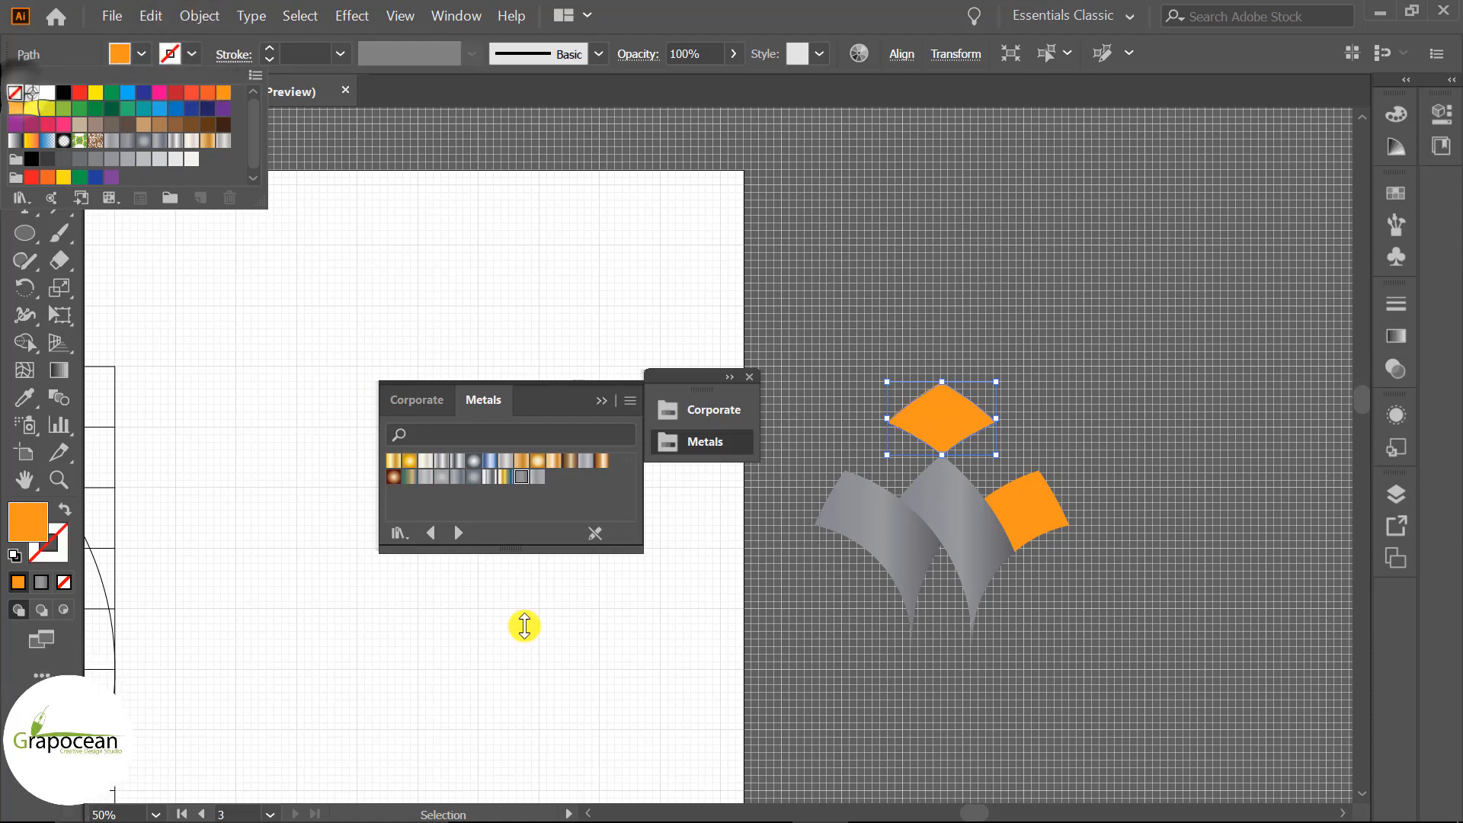
{"action": "left_click", "coordinate": [523, 622]}
{"action": "left_click", "coordinate": [577, 643]}
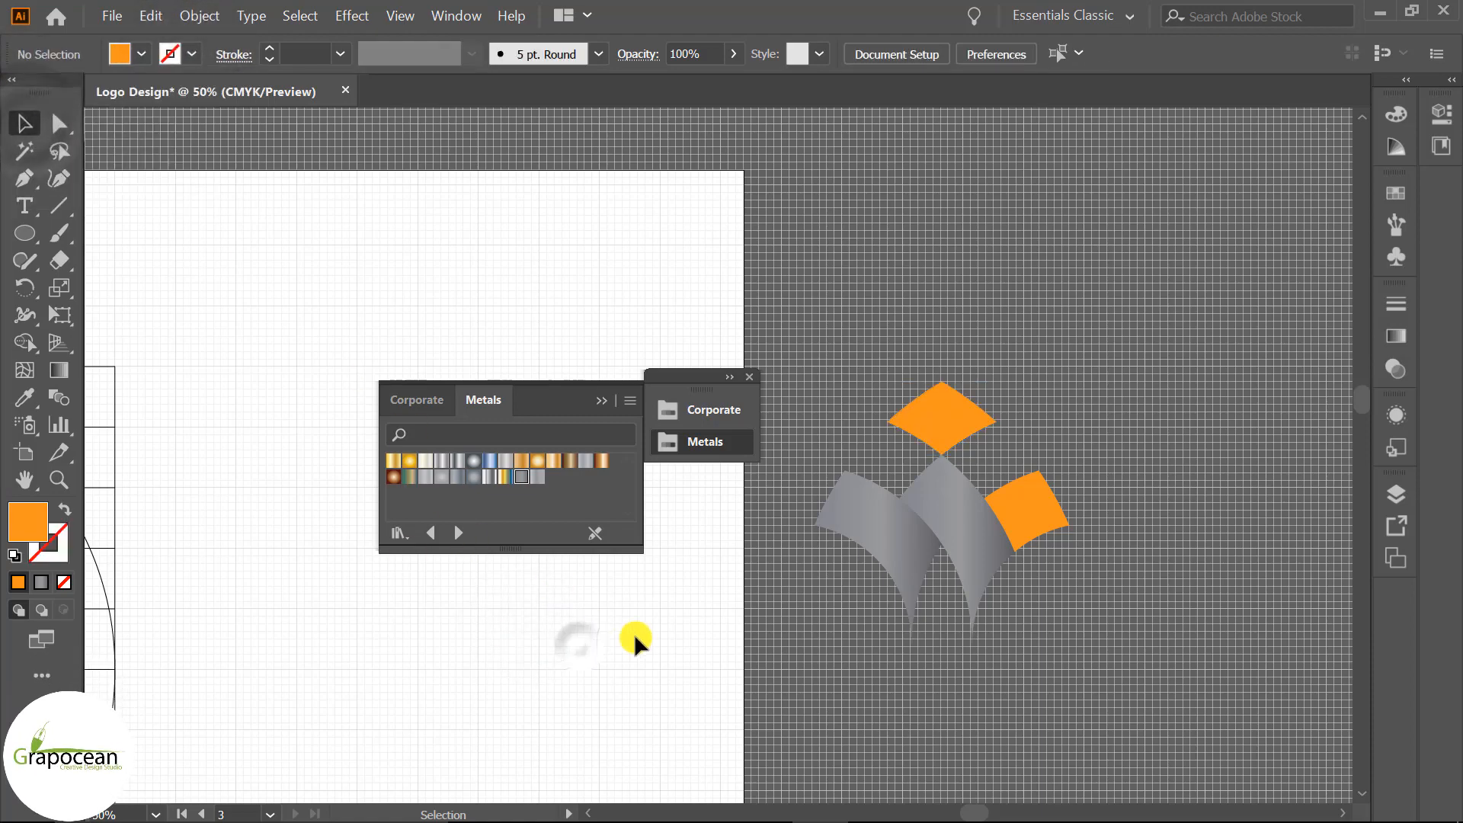
Fill the right-hand shape with the same dark gray Metals gradient as the left and middle shapes, and deselect it.
{"action": "scroll", "coordinate": [751, 620], "scroll_direction": "down", "scroll_amount": 2}
{"action": "scroll", "coordinate": [898, 614], "scroll_direction": "up", "scroll_amount": 2}
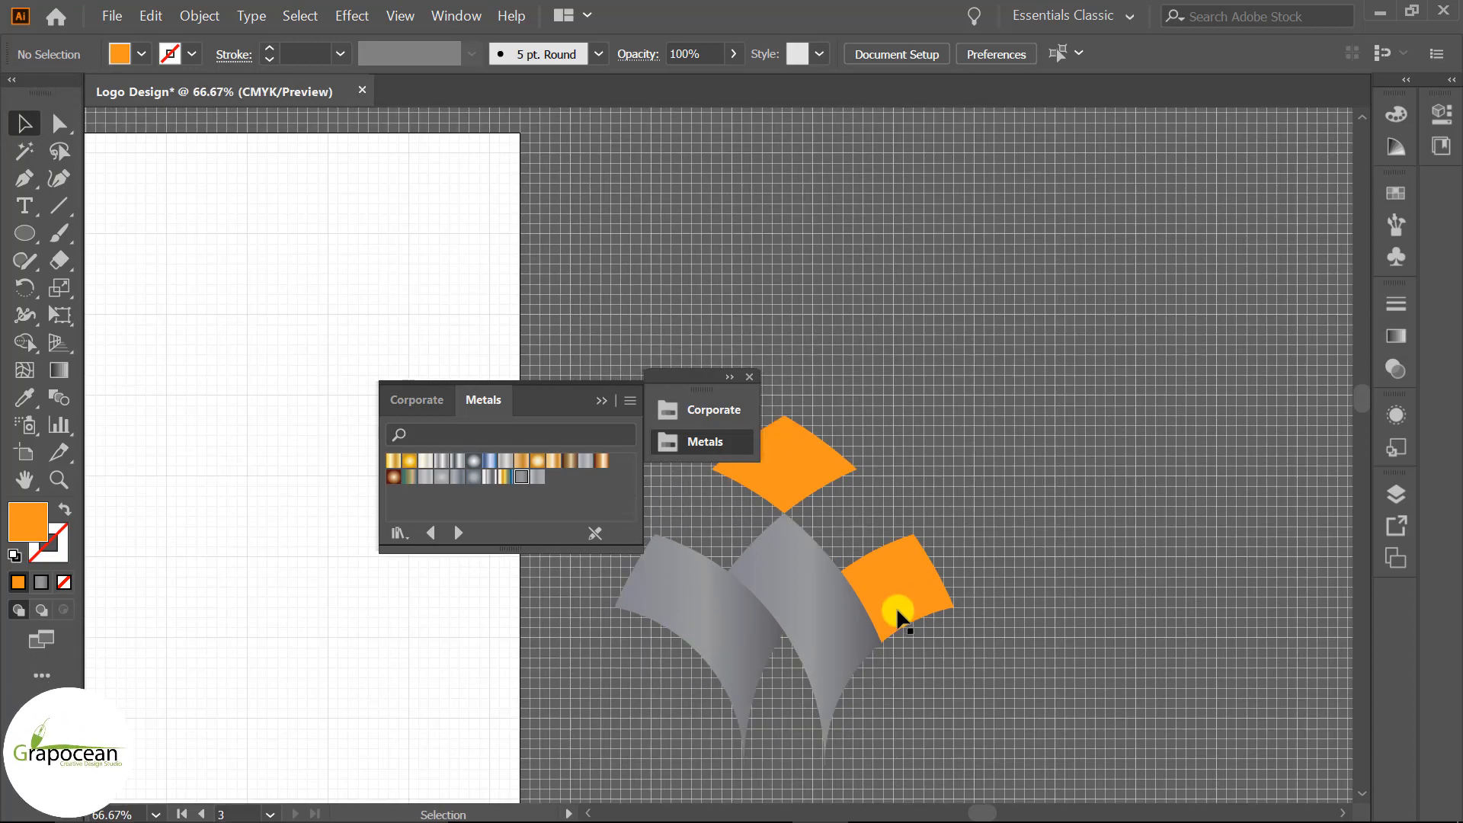
{"action": "left_click", "coordinate": [898, 610]}
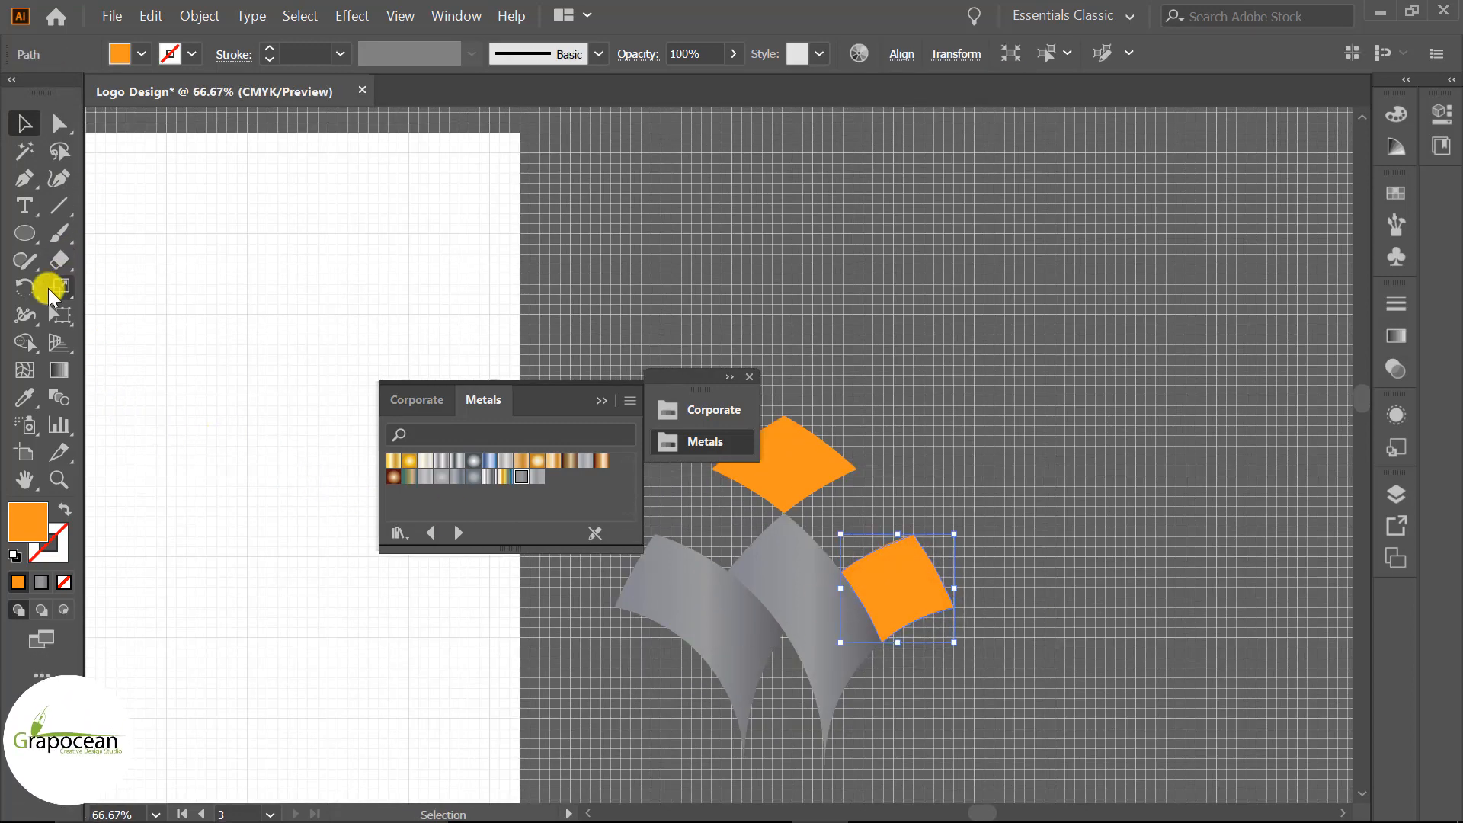
{"action": "left_click", "coordinate": [522, 478]}
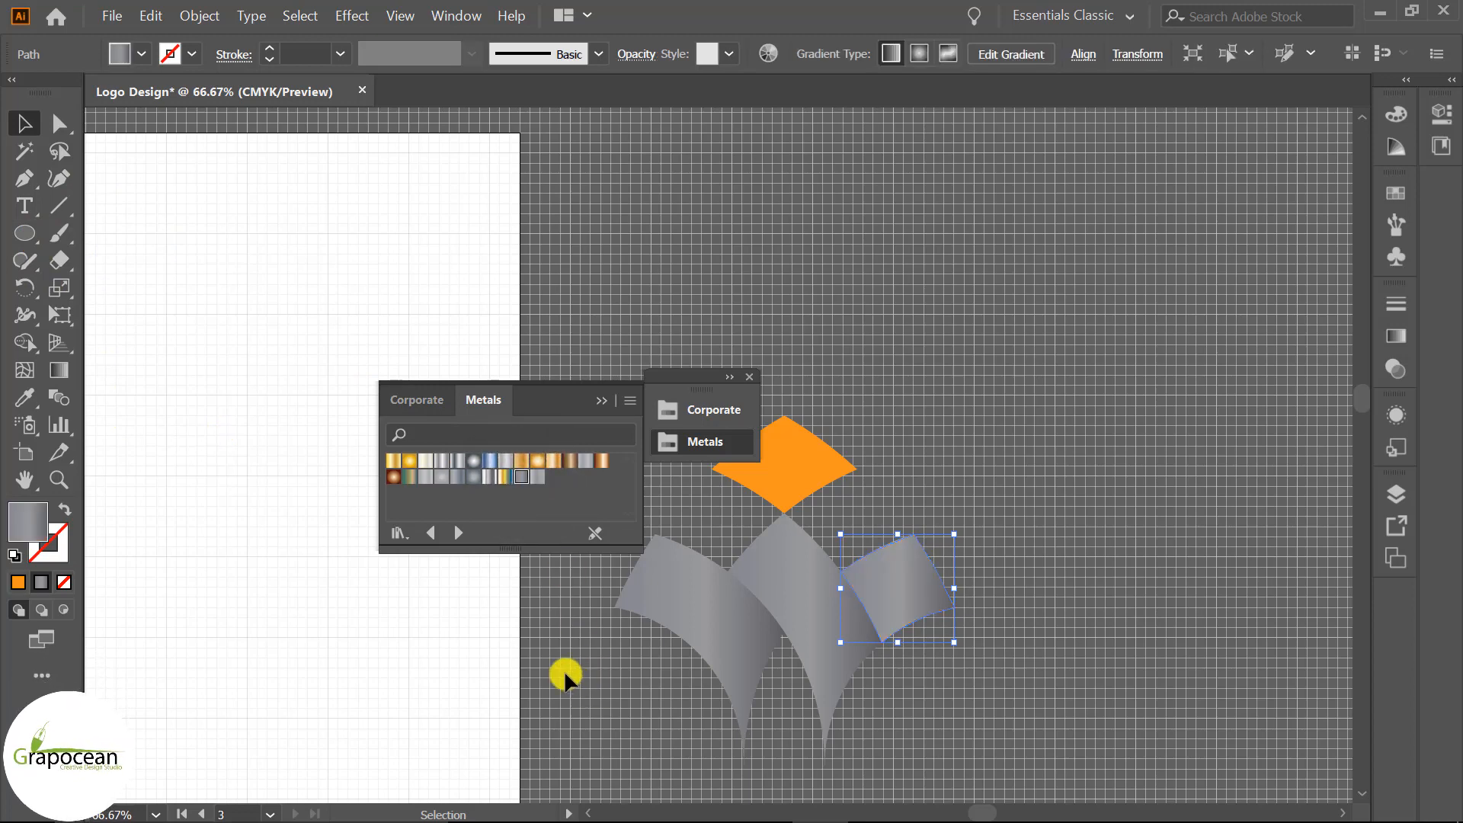
{"action": "left_click", "coordinate": [381, 602]}
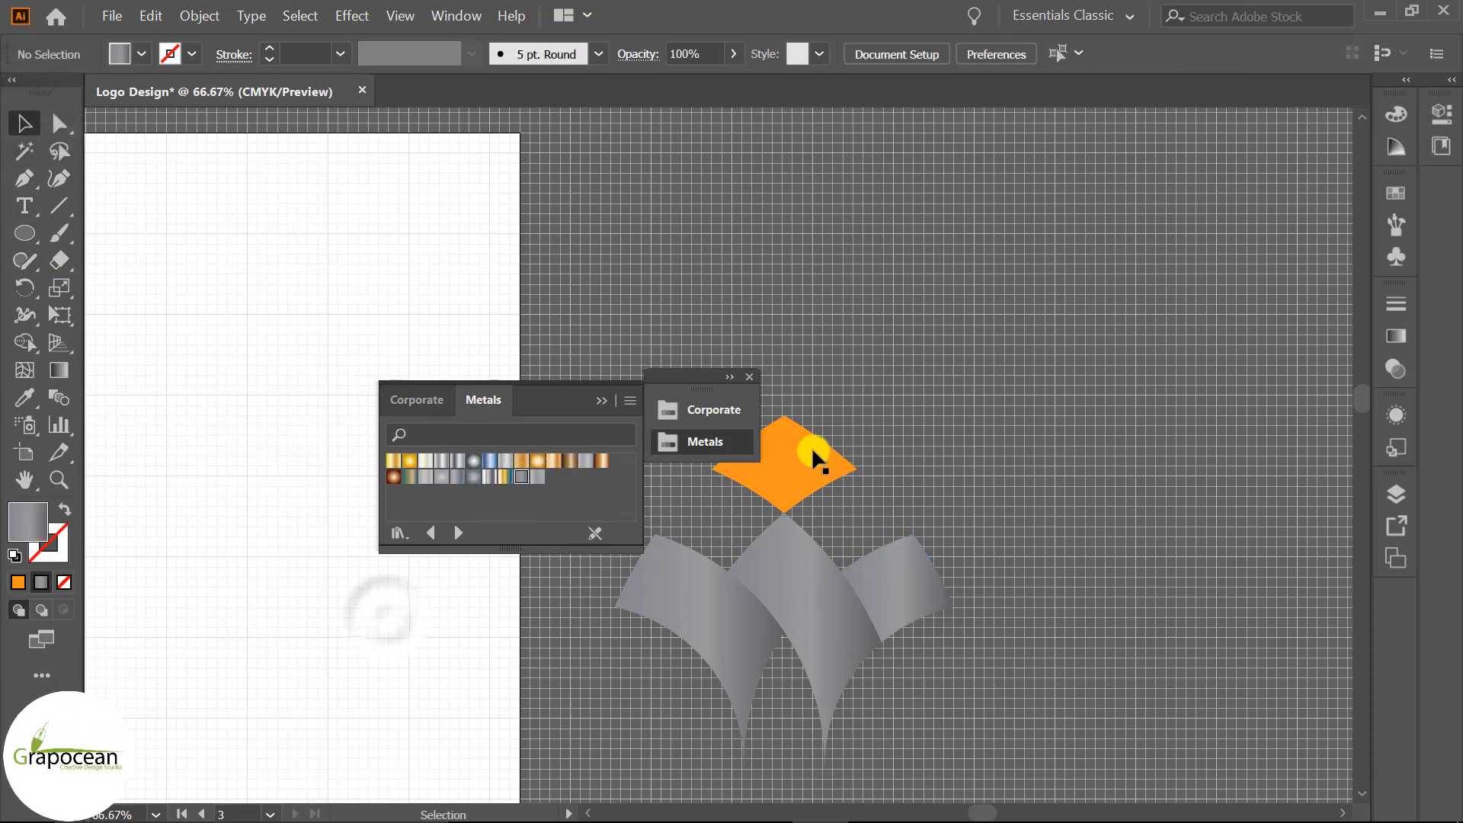
Change the fill of the diamond above the gray shapes to light blue.
{"action": "left_click", "coordinate": [787, 461]}
{"action": "left_click", "coordinate": [142, 52]}
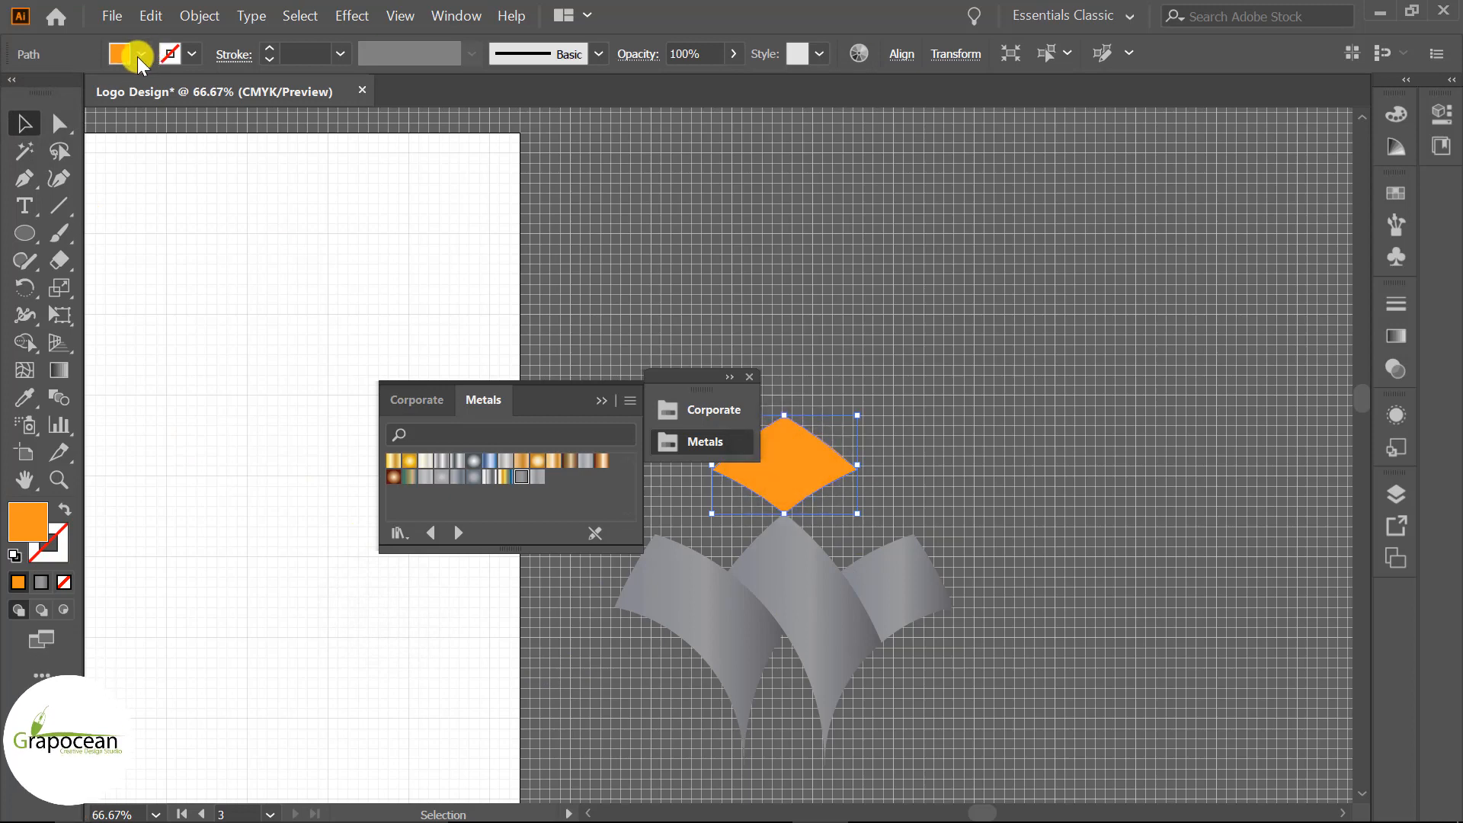
{"action": "left_click", "coordinate": [128, 94]}
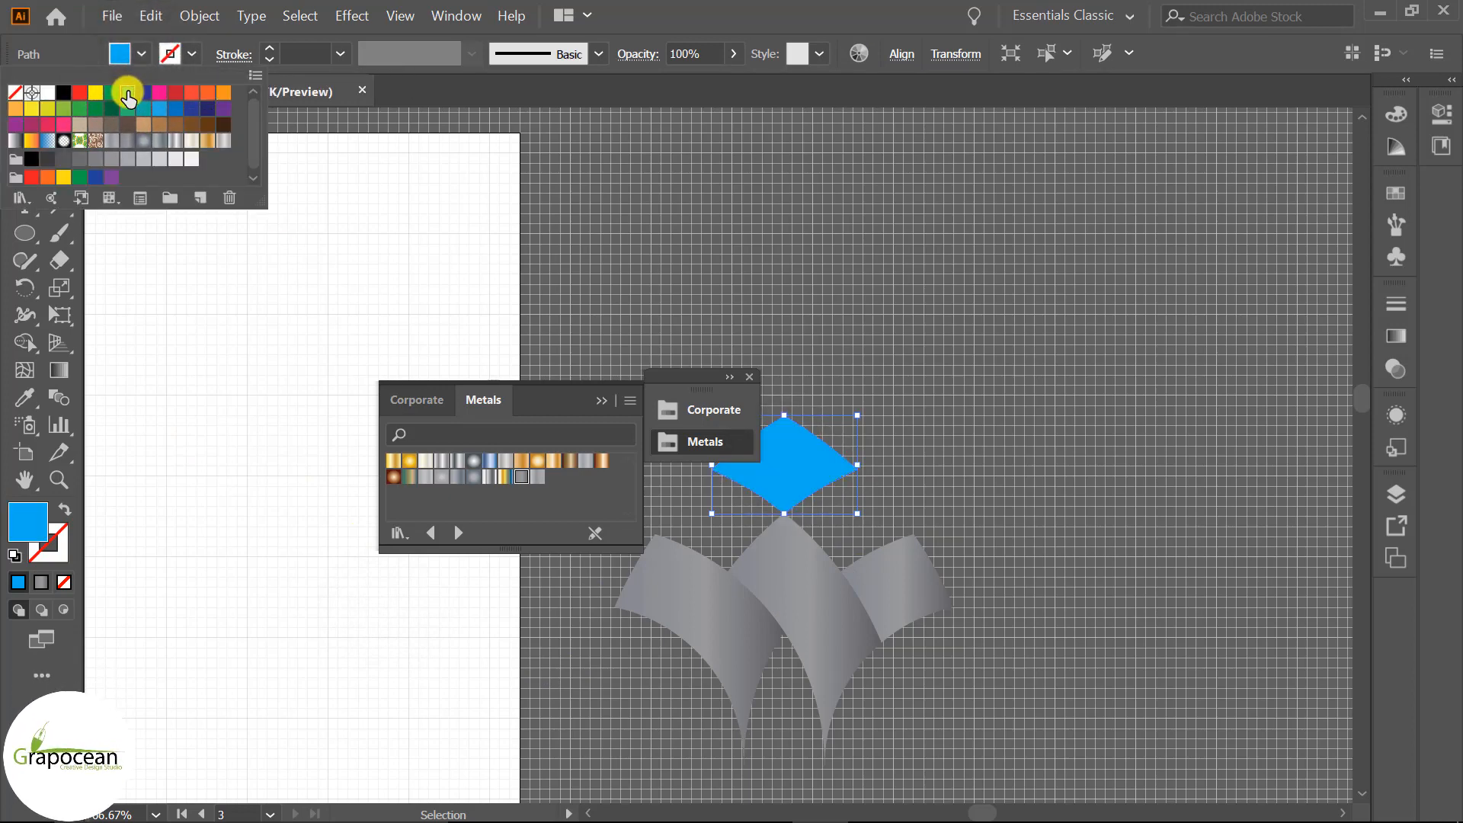
{"action": "left_click", "coordinate": [156, 383]}
Move the three gray gradient shapes together onto the artboard beside the circle grid, without the diamond, and deselect them.
{"action": "key", "text": "ctrl+minus"}
{"action": "key", "text": "ctrl+minus"}
{"action": "key", "text": "ctrl+minus"}
{"action": "key", "text": "ctrl+minus"}
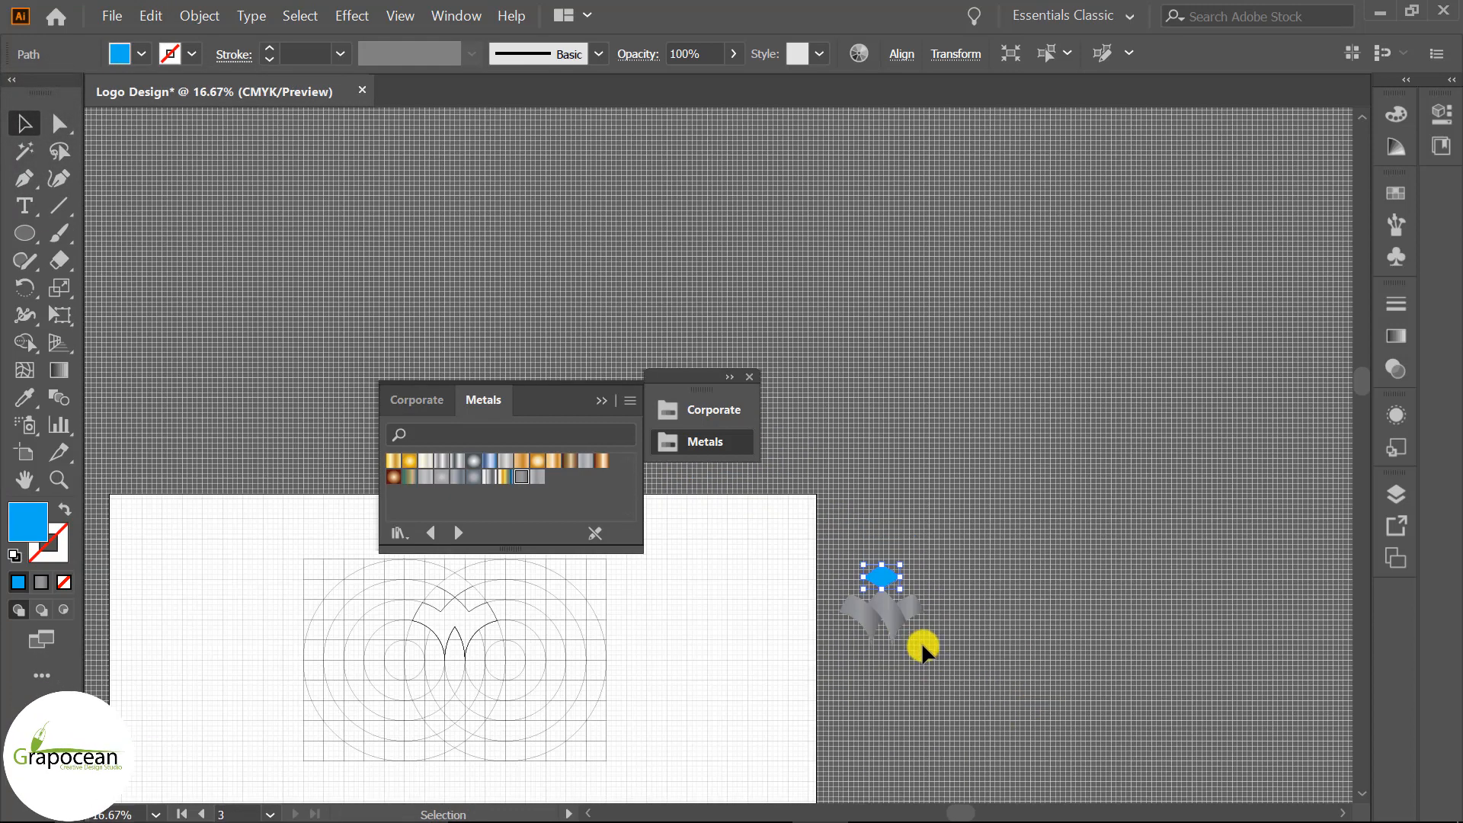
{"action": "scroll", "coordinate": [921, 643], "scroll_direction": "up", "scroll_amount": 1}
{"action": "left_click", "coordinate": [920, 668]}
{"action": "scroll", "coordinate": [921, 670], "scroll_direction": "up", "scroll_amount": 1}
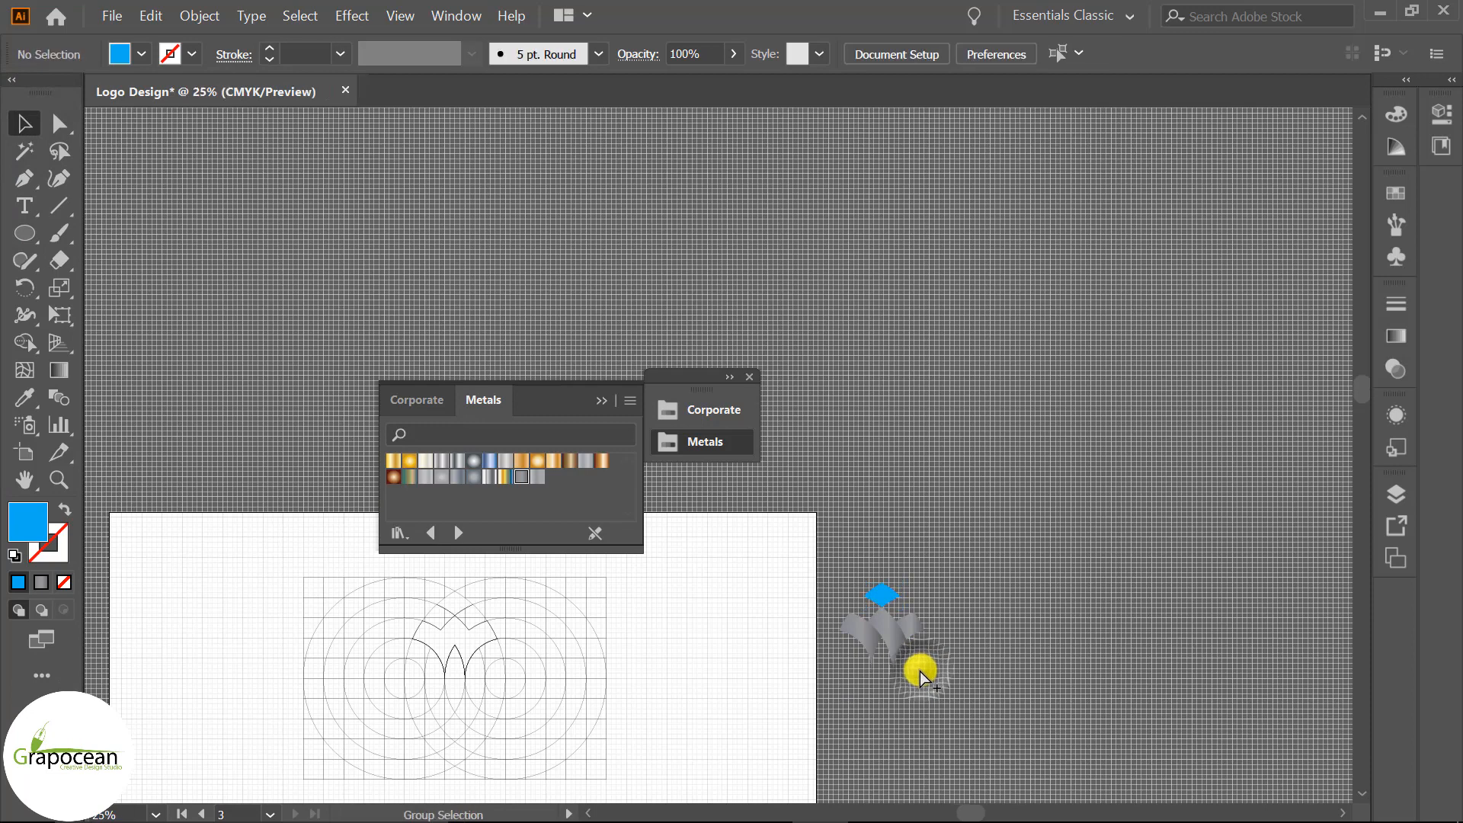
{"action": "left_click", "coordinate": [823, 611]}
{"action": "left_click", "coordinate": [825, 613]}
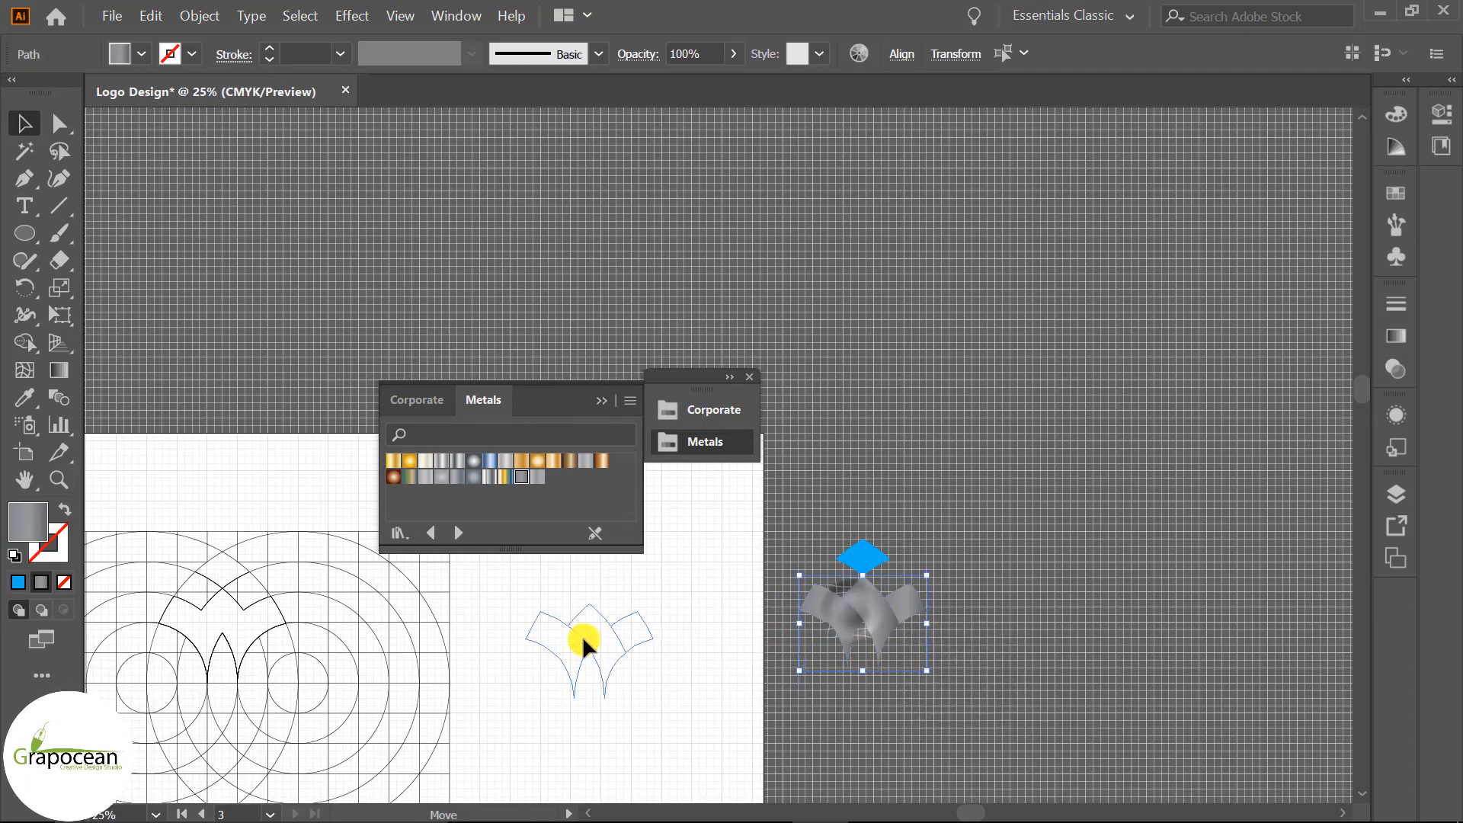
{"action": "left_click_drag", "start_coordinate": [582, 644], "coordinate": [601, 634]}
{"action": "left_click", "coordinate": [695, 715]}
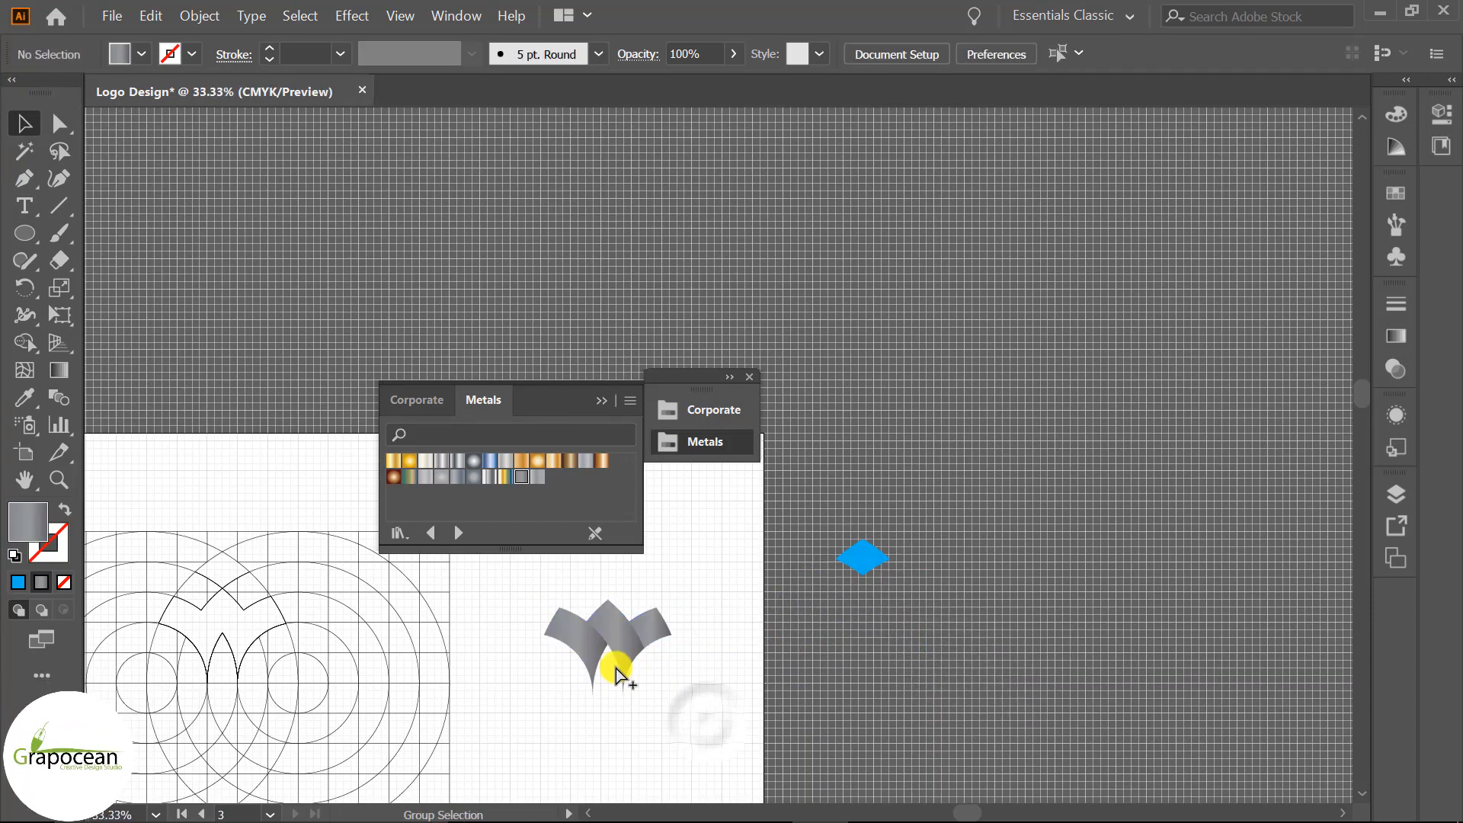
Delete the leftover light blue diamond outside the artboard.
{"action": "scroll", "coordinate": [616, 675], "scroll_direction": "up", "scroll_amount": 1}
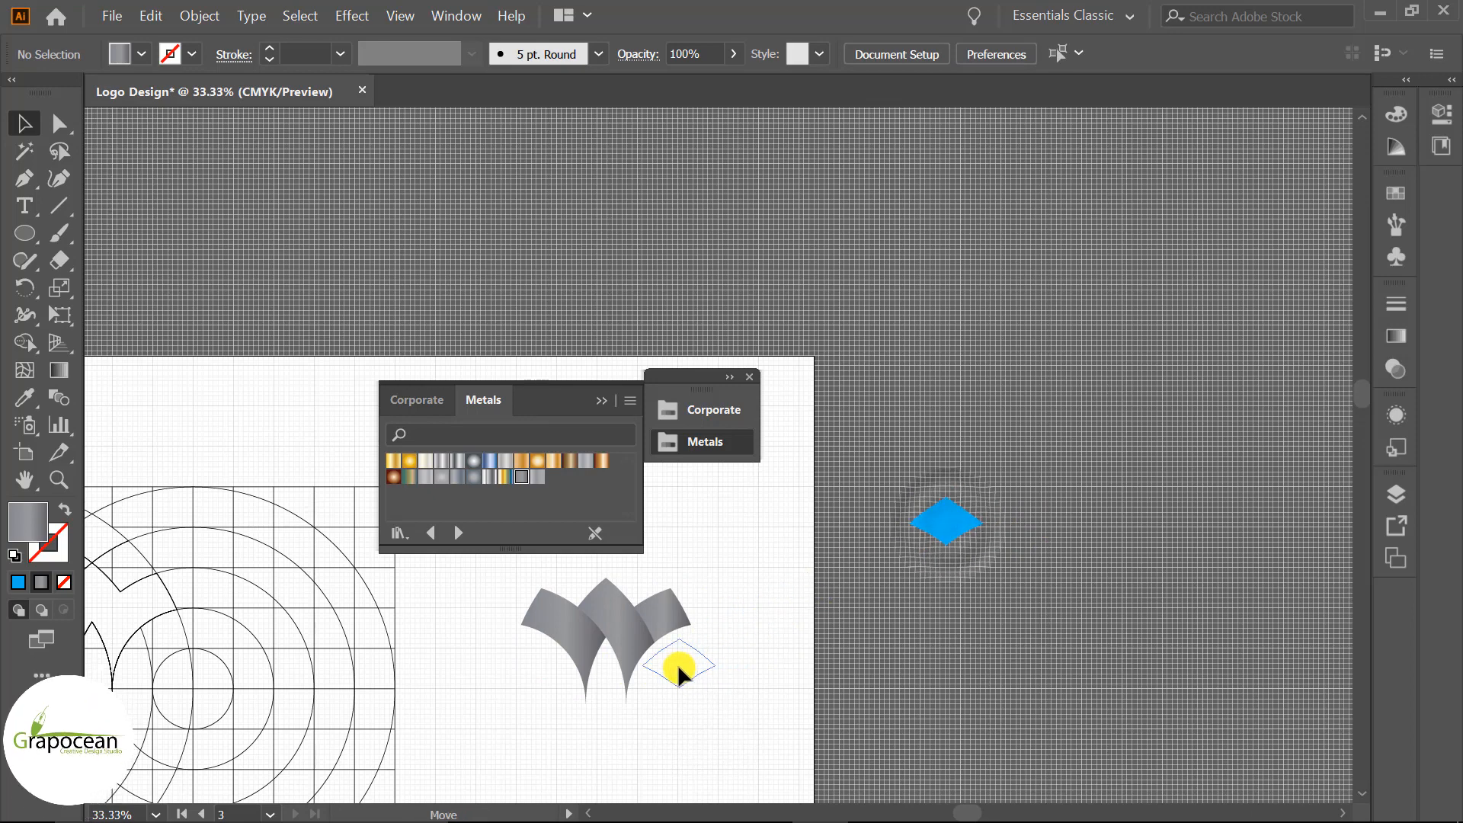
{"action": "left_click", "coordinate": [969, 551]}
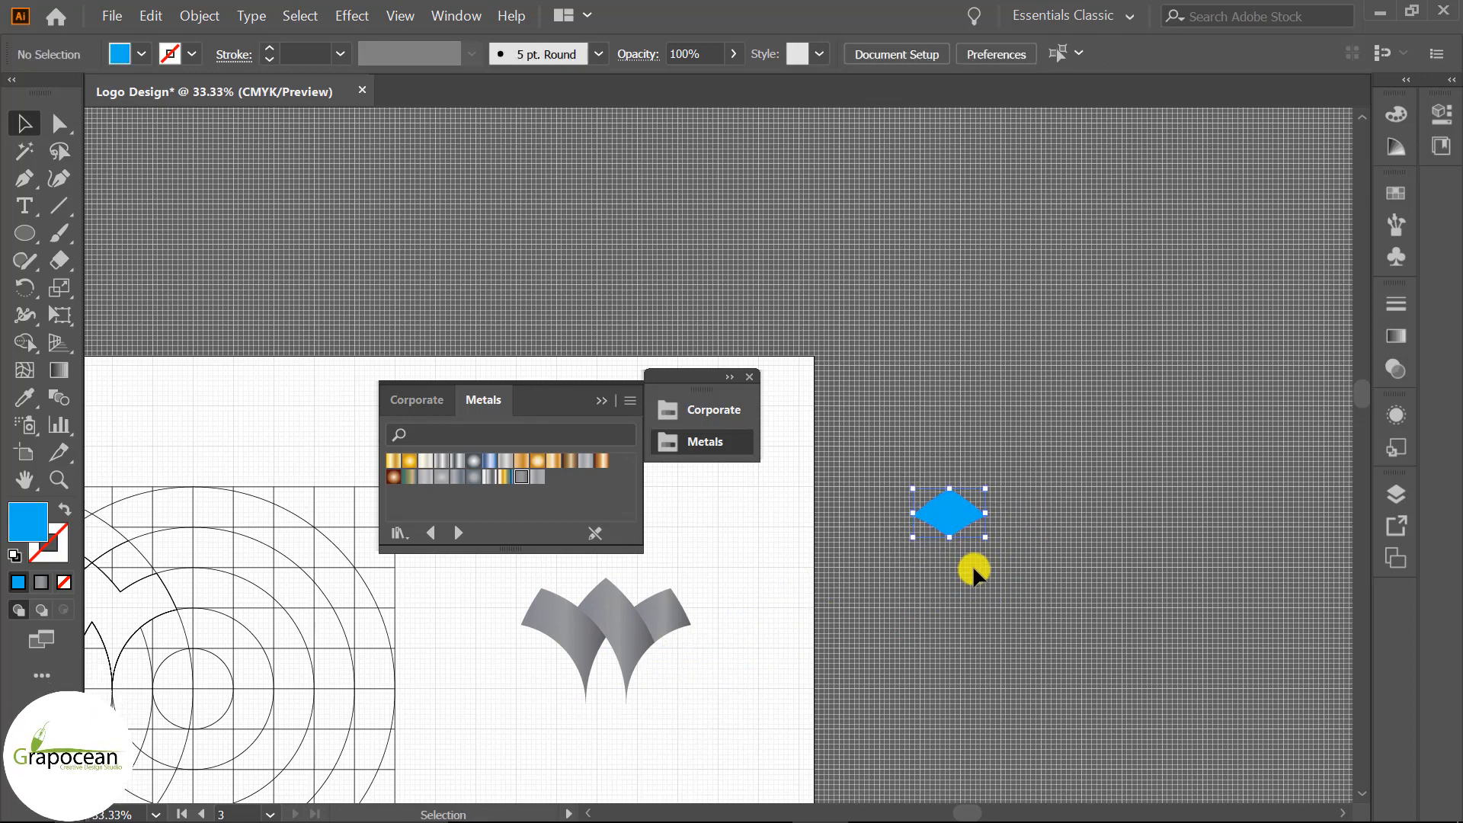
{"action": "key", "text": "Delete"}
Deselect the "Car Logo" title text under the finished mark.
{"action": "scroll", "coordinate": [875, 710], "scroll_direction": "down", "scroll_amount": 2}
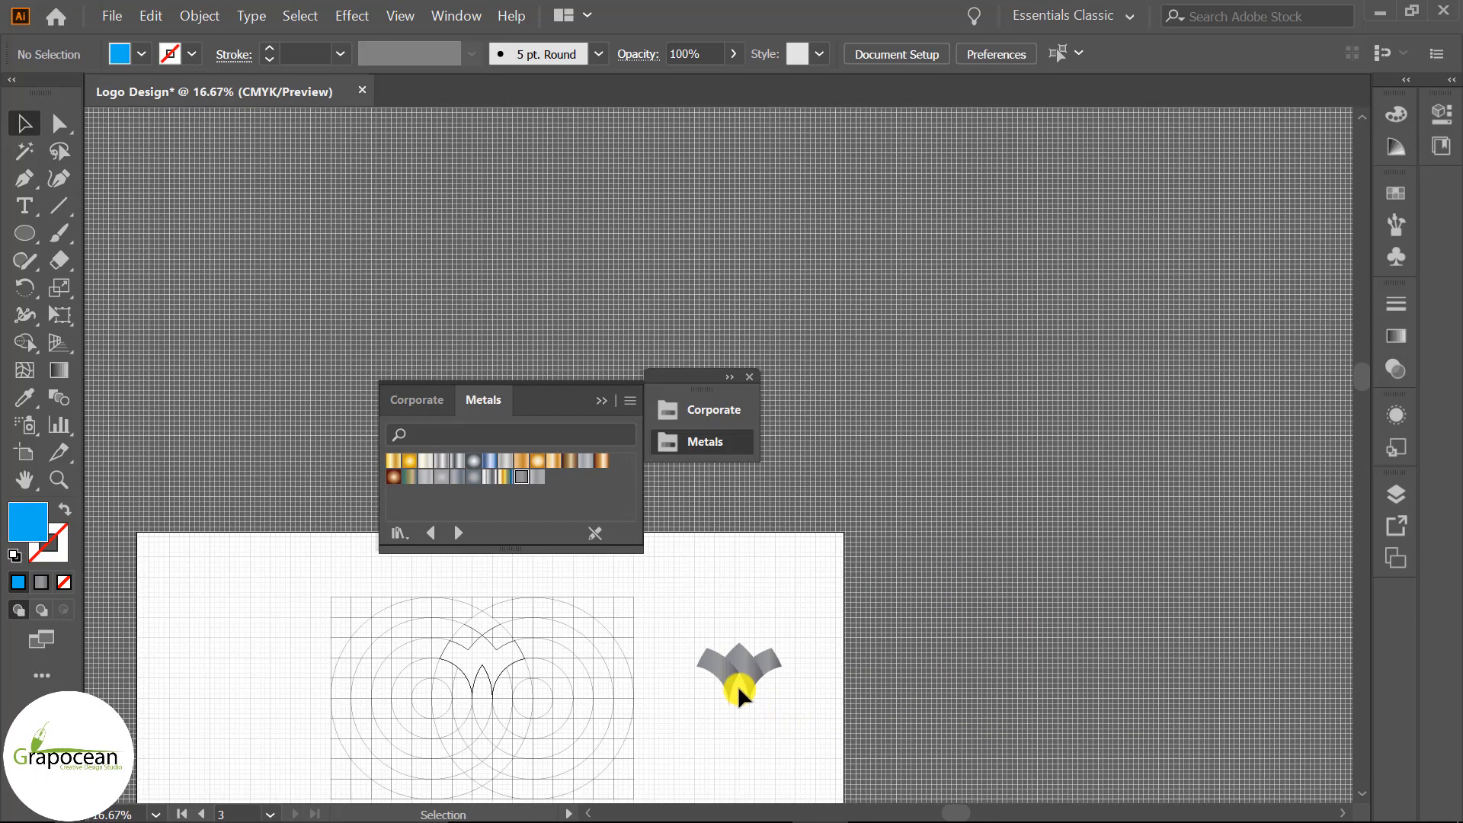
{"action": "scroll", "coordinate": [732, 682], "scroll_direction": "up", "scroll_amount": 2}
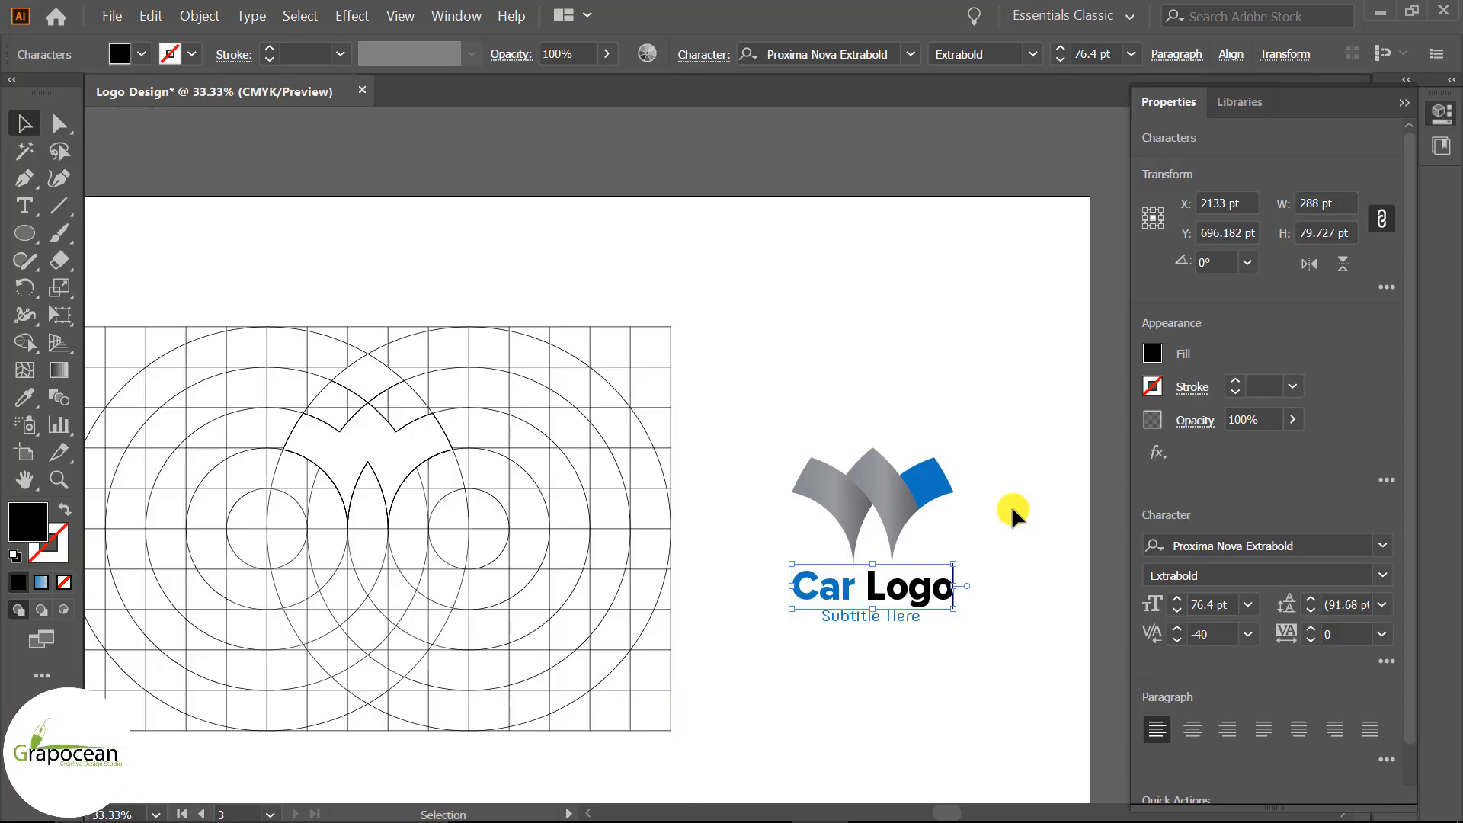
{"action": "left_click", "coordinate": [1006, 504]}
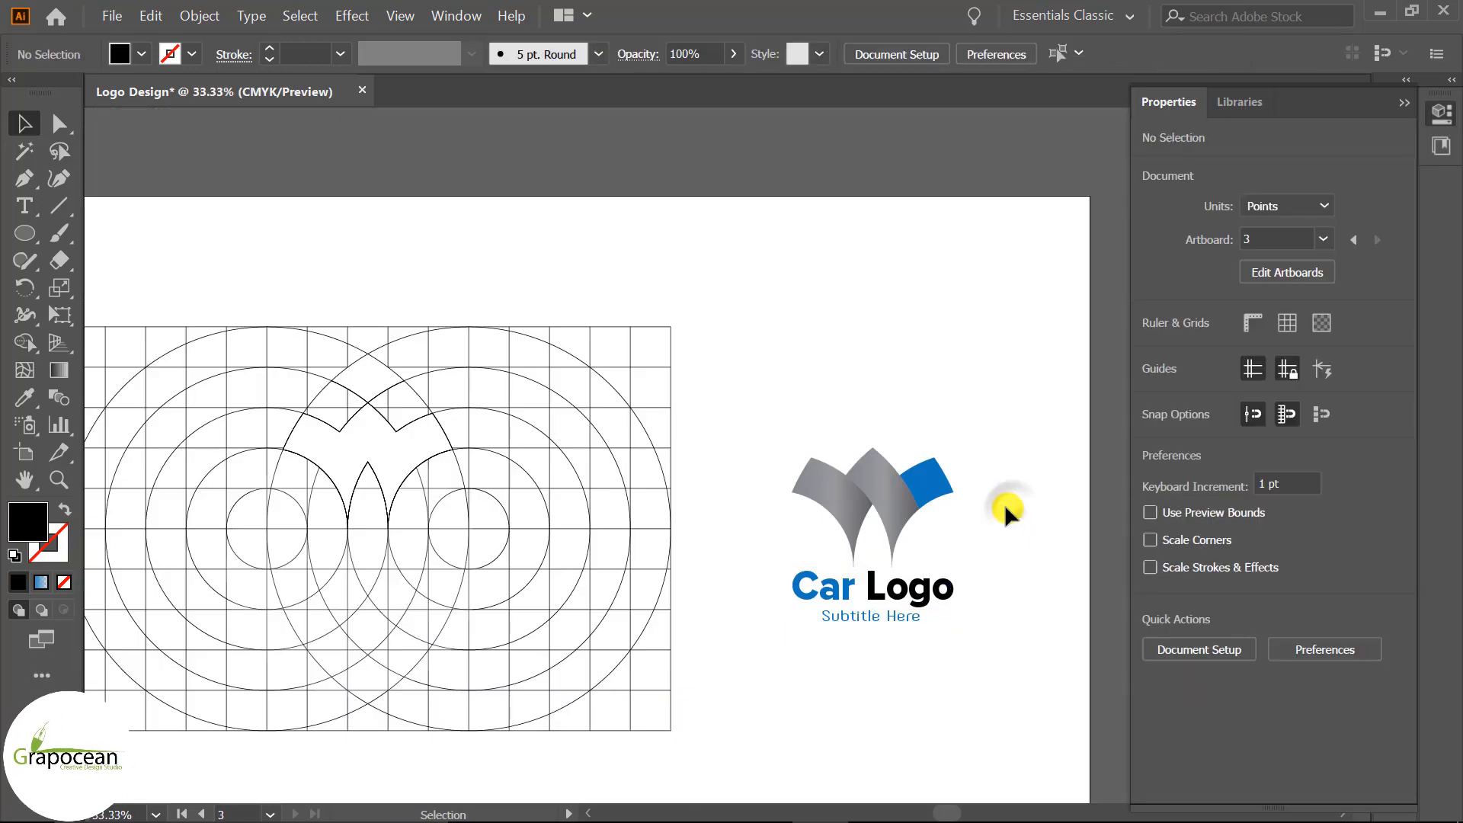